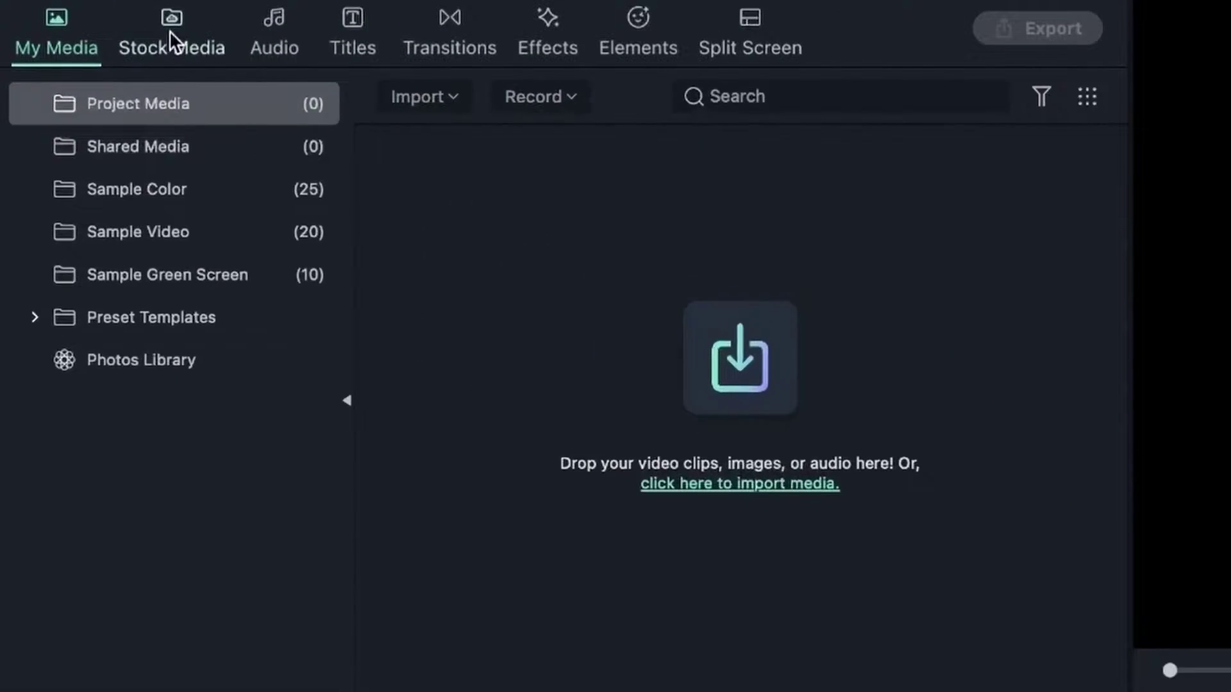
Open the Pixabay stock video library and browse through the clips
{"action": "left_click", "coordinate": [86, 72]}
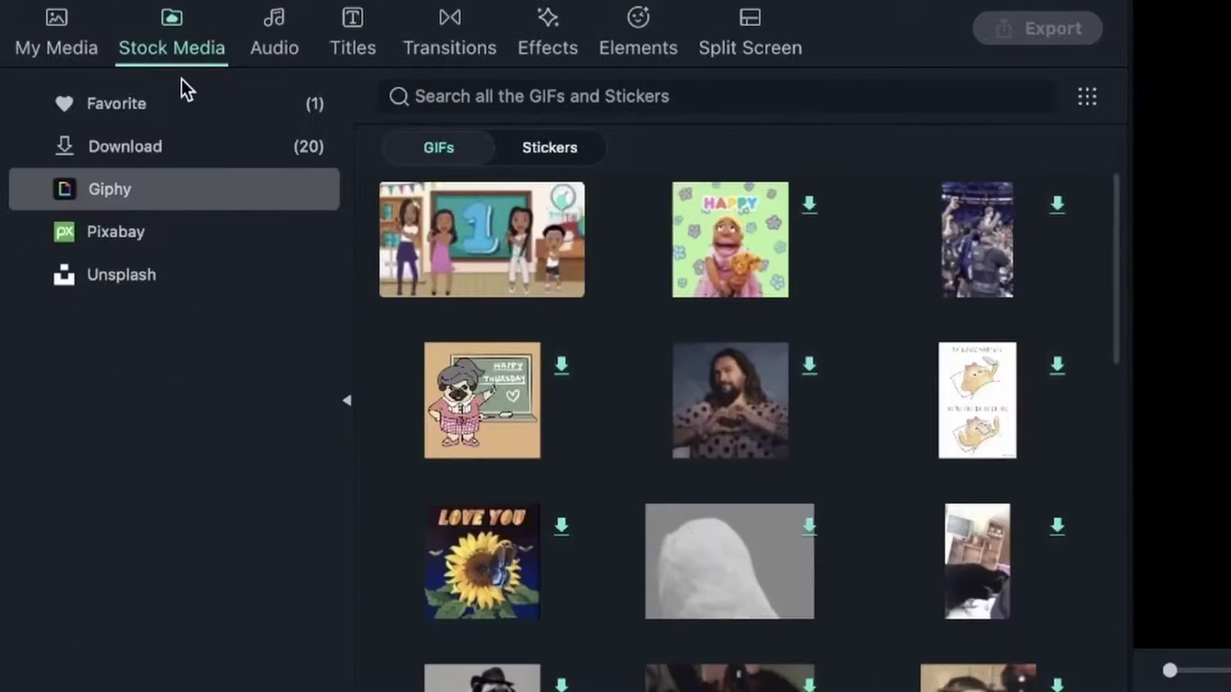
{"action": "left_click", "coordinate": [118, 232]}
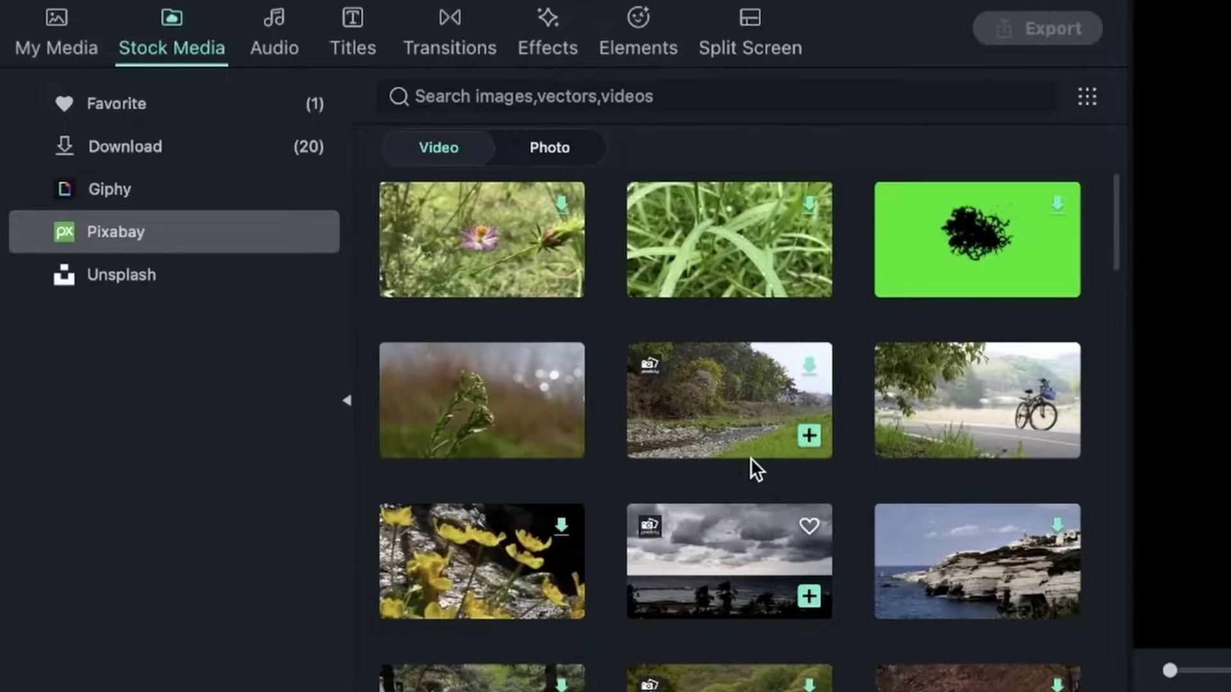
{"action": "scroll", "coordinate": [758, 546], "scroll_direction": "down", "scroll_amount": 6}
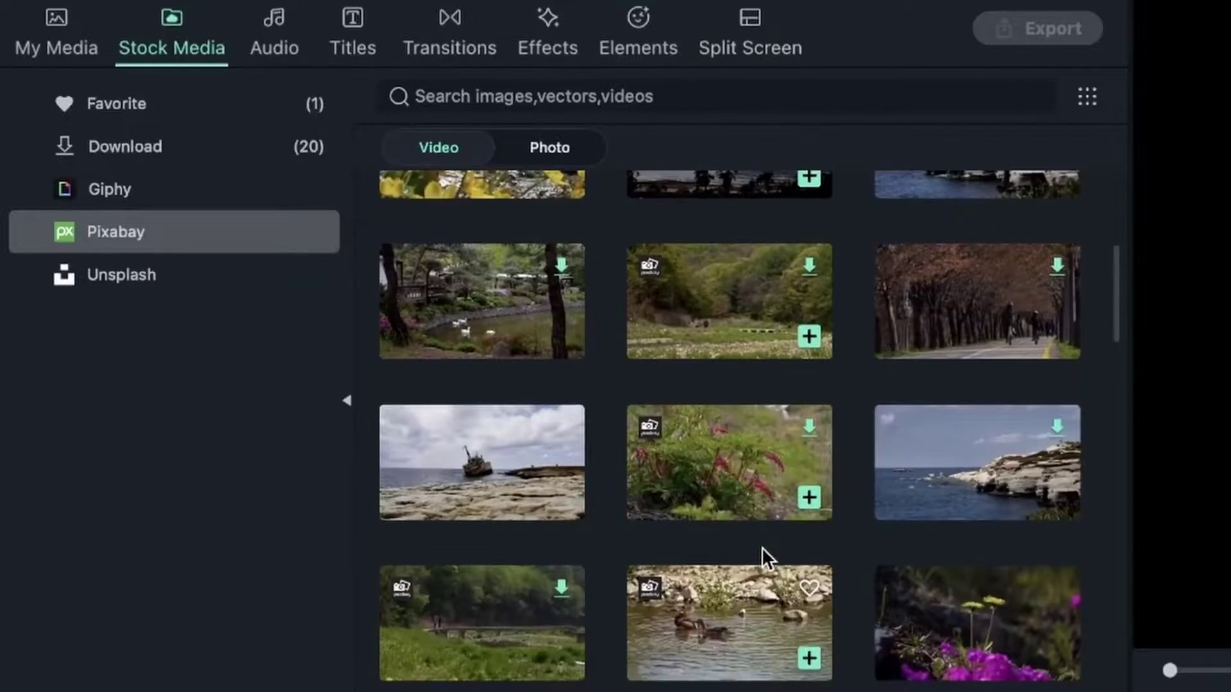
{"action": "scroll", "coordinate": [656, 562], "scroll_direction": "down", "scroll_amount": 5}
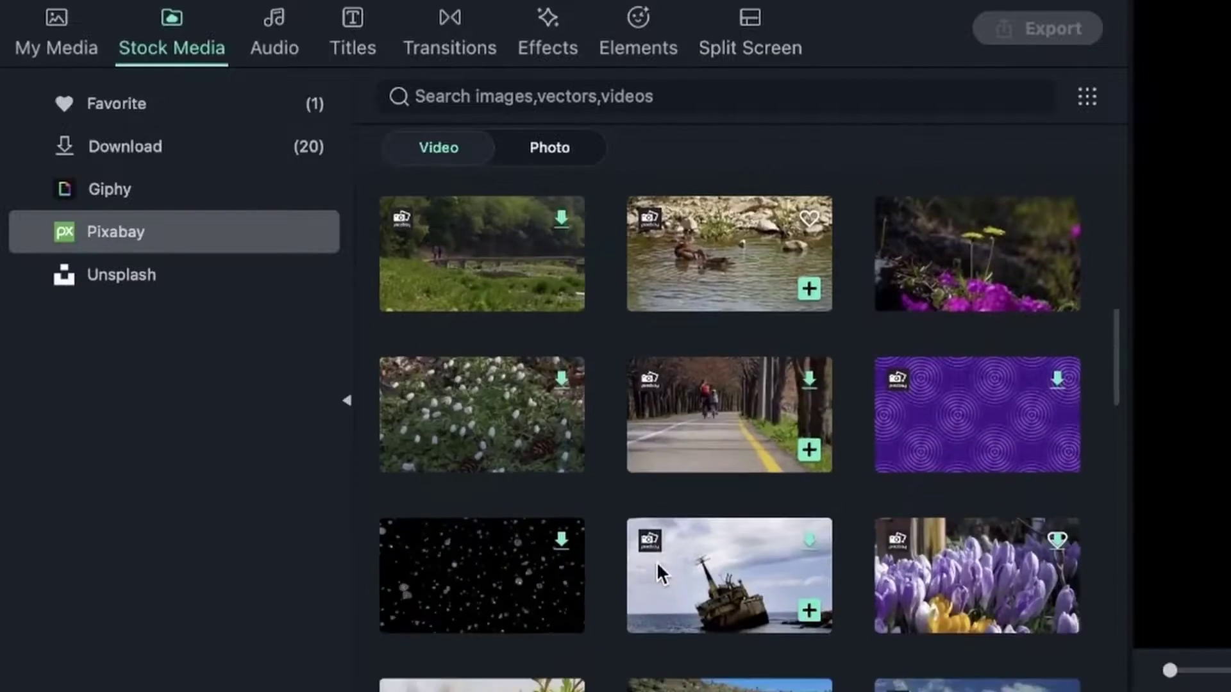
{"action": "scroll", "coordinate": [656, 562], "scroll_direction": "down", "scroll_amount": 13}
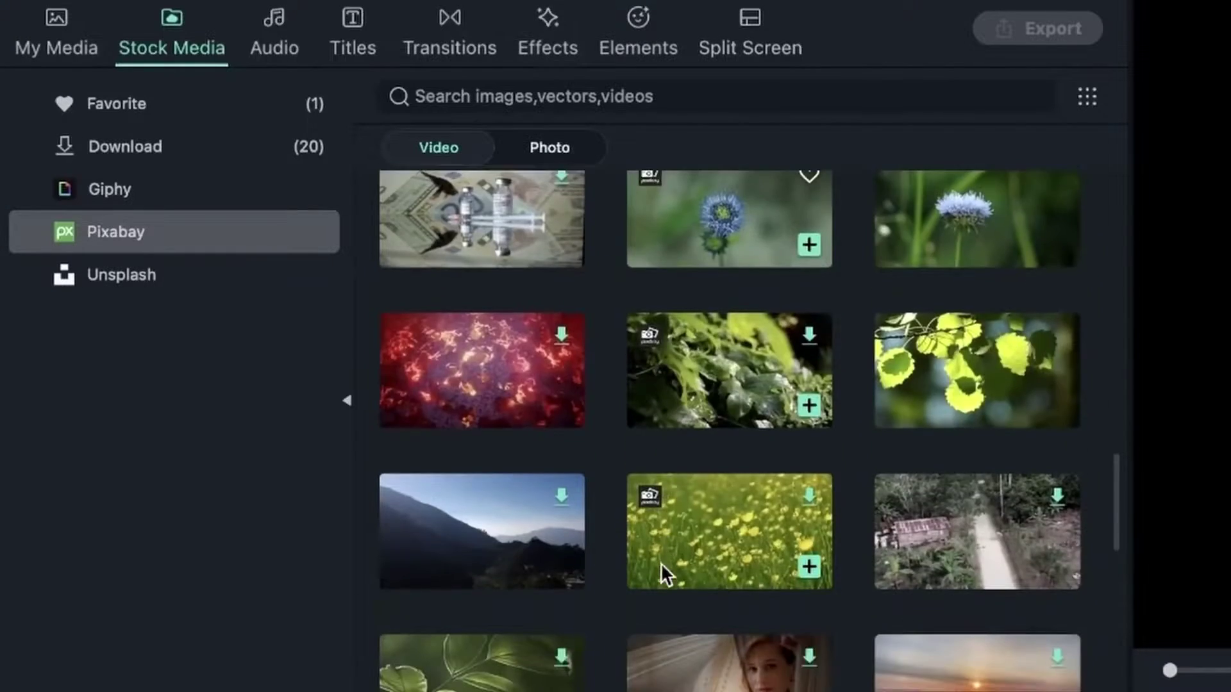
{"action": "scroll", "coordinate": [661, 562], "scroll_direction": "down", "scroll_amount": 7}
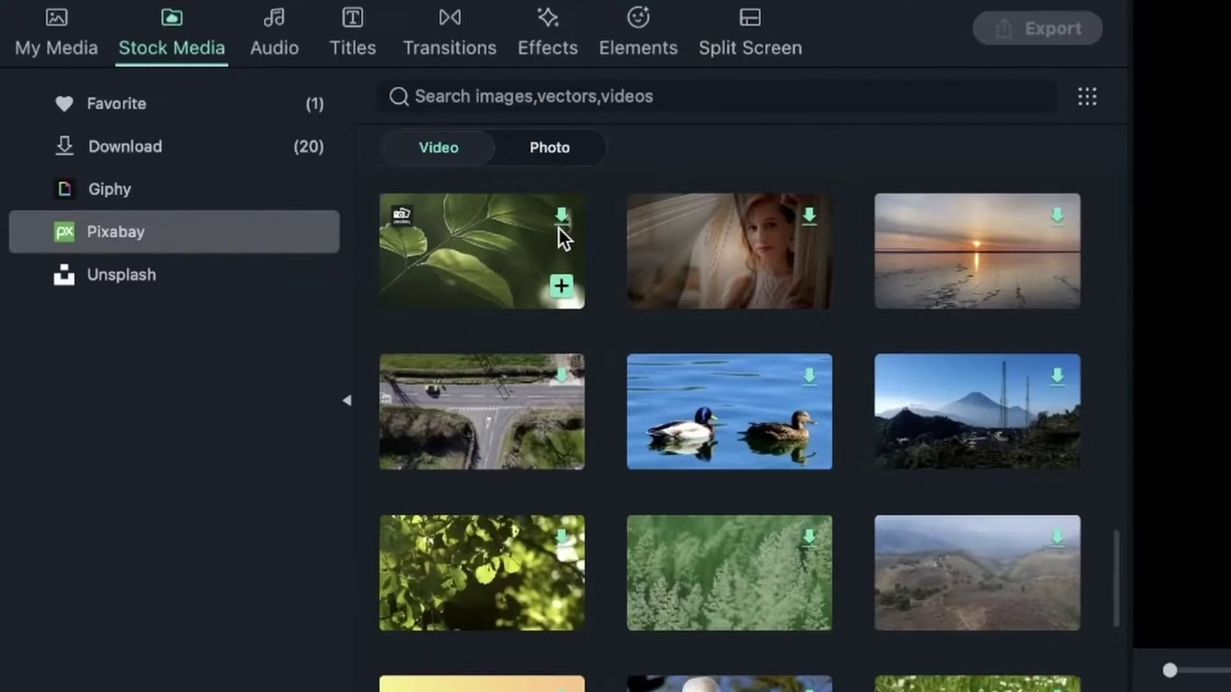
Search the stock videos for 'cars' and download a car clip from the results
{"action": "left_click", "coordinate": [628, 96]}
{"action": "type", "text": "c"}
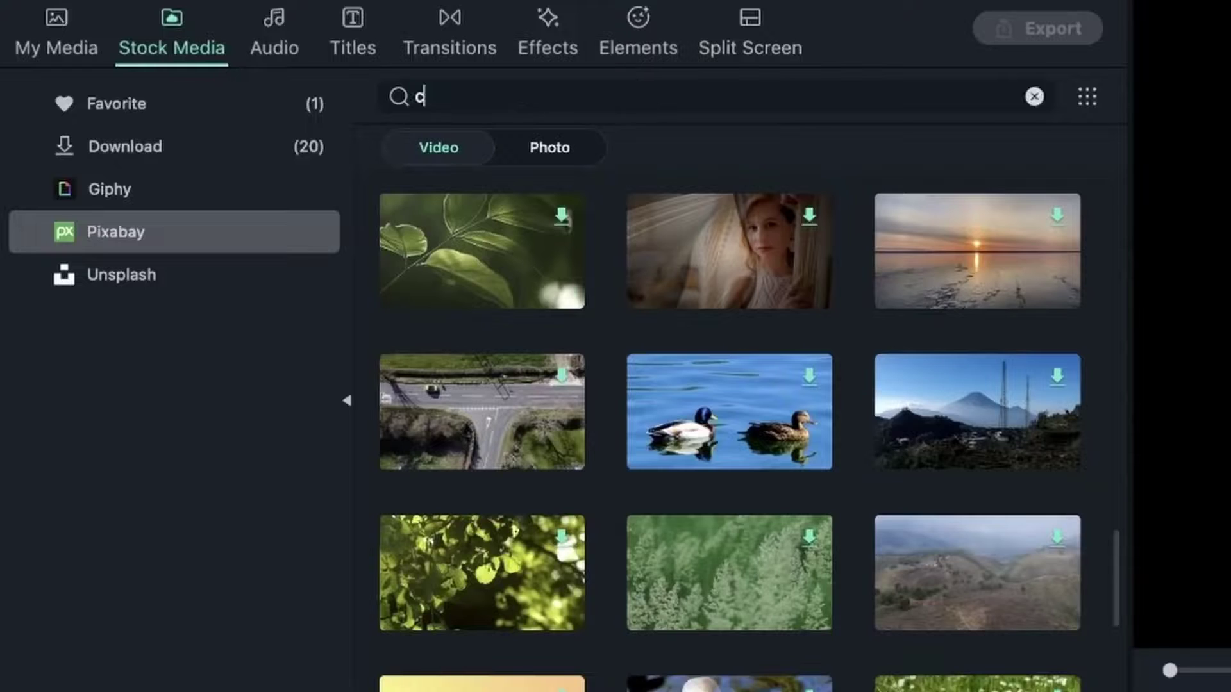
{"action": "type", "text": "ars"}
{"action": "key", "text": "Return"}
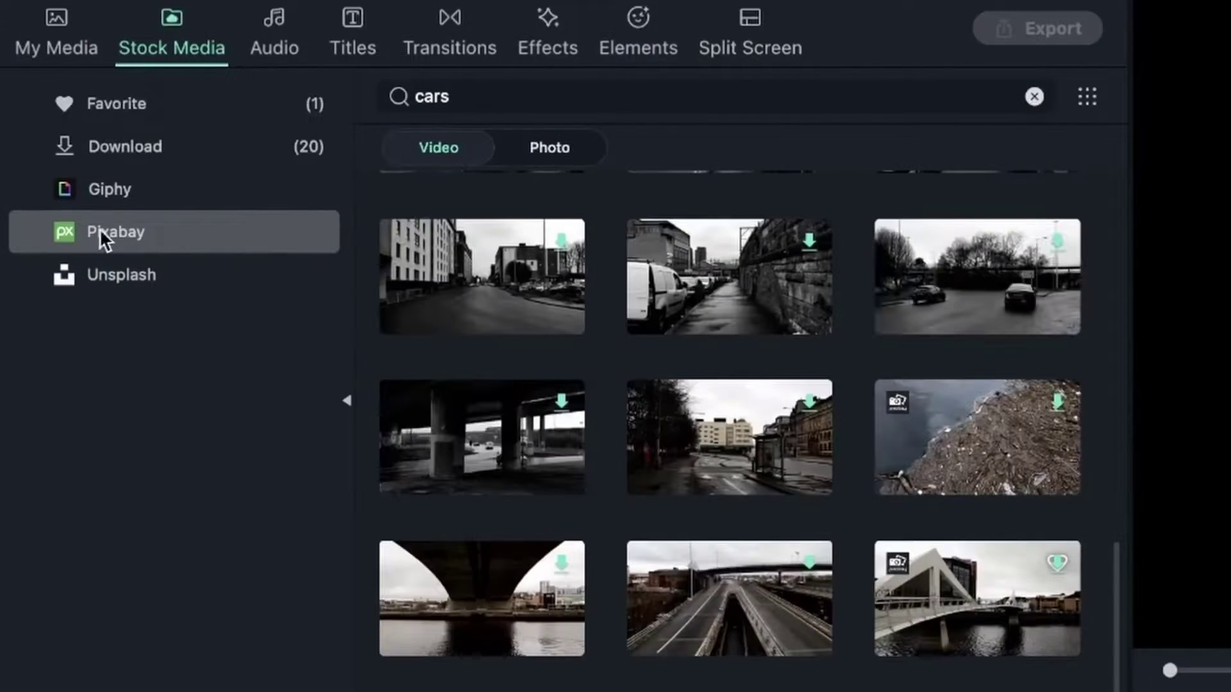
{"action": "left_click", "coordinate": [90, 232]}
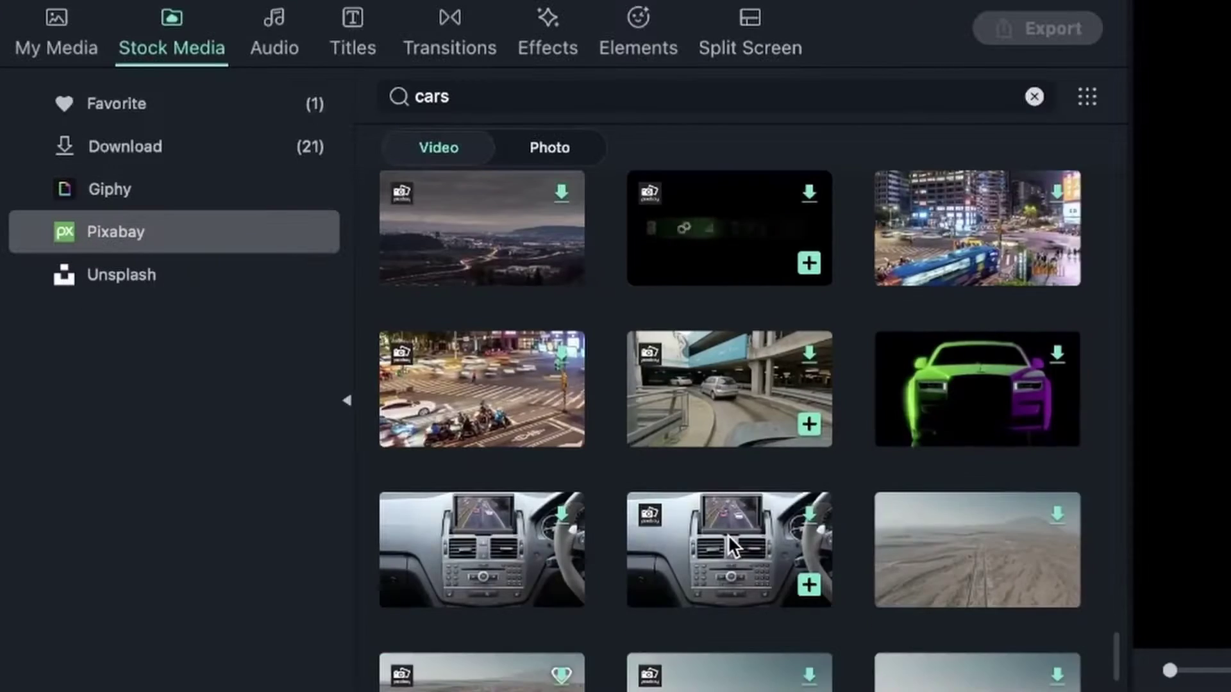
{"action": "scroll", "coordinate": [728, 534], "scroll_direction": "down", "scroll_amount": 5}
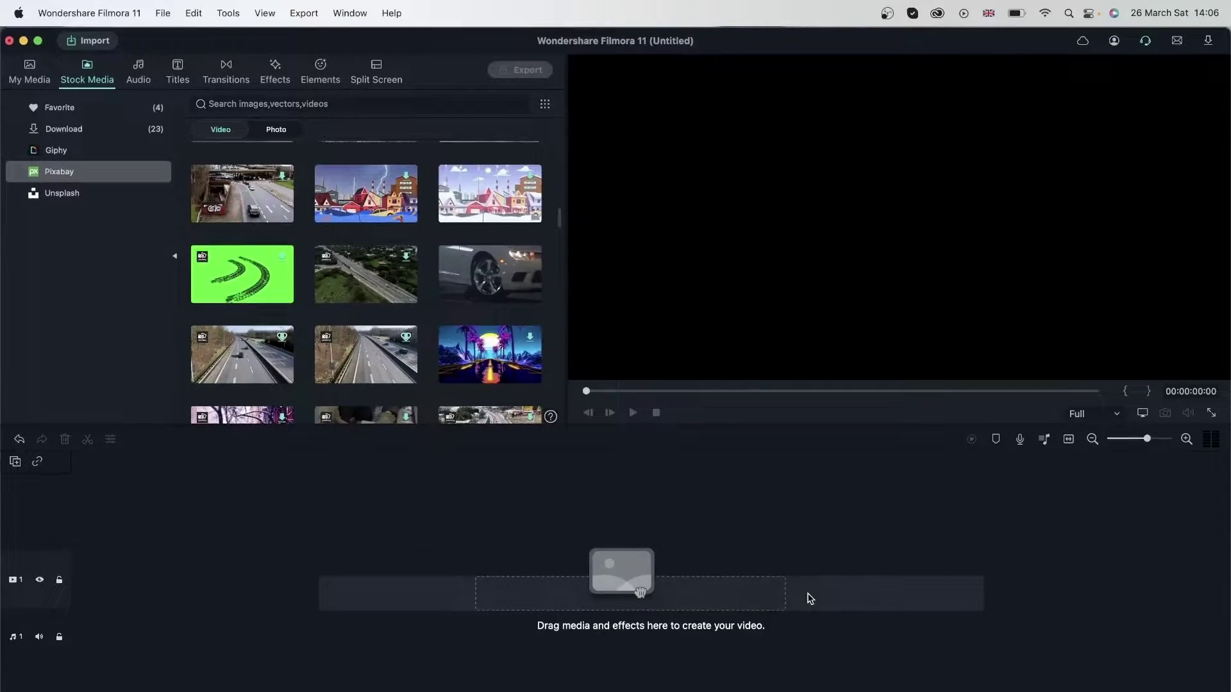
Unfavourite the silver car clip, then mark it as a favourite again
{"action": "mouse_move", "coordinate": [509, 286]}
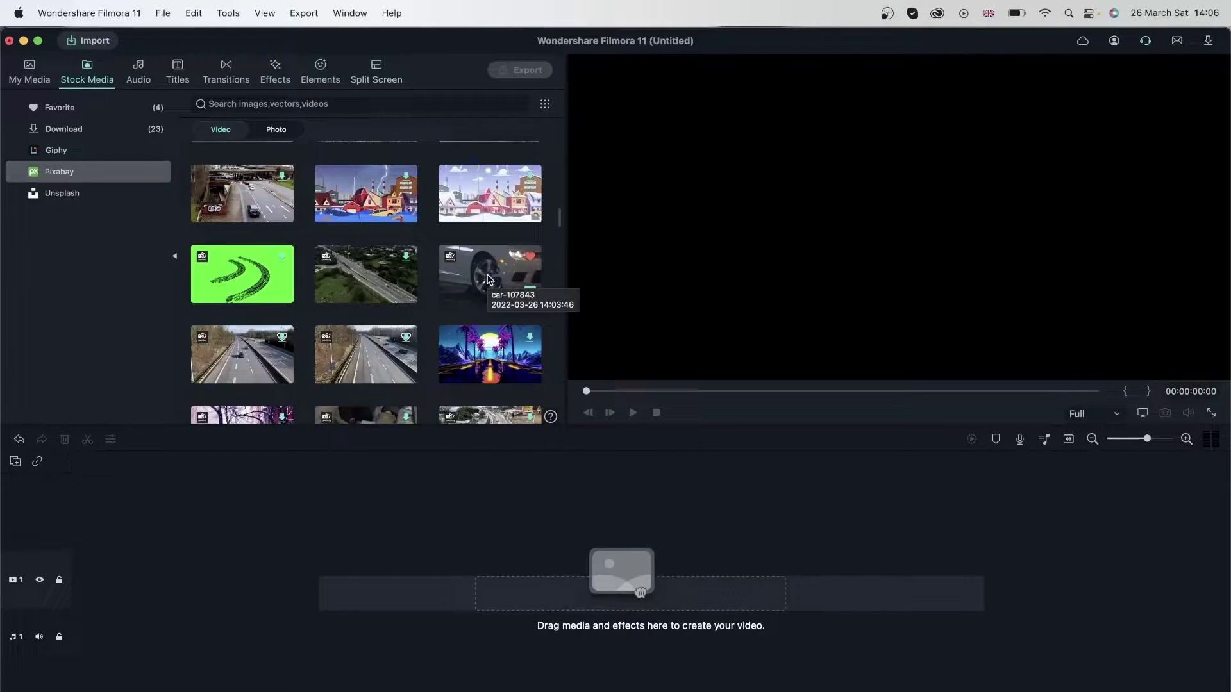
{"action": "left_click", "coordinate": [530, 258]}
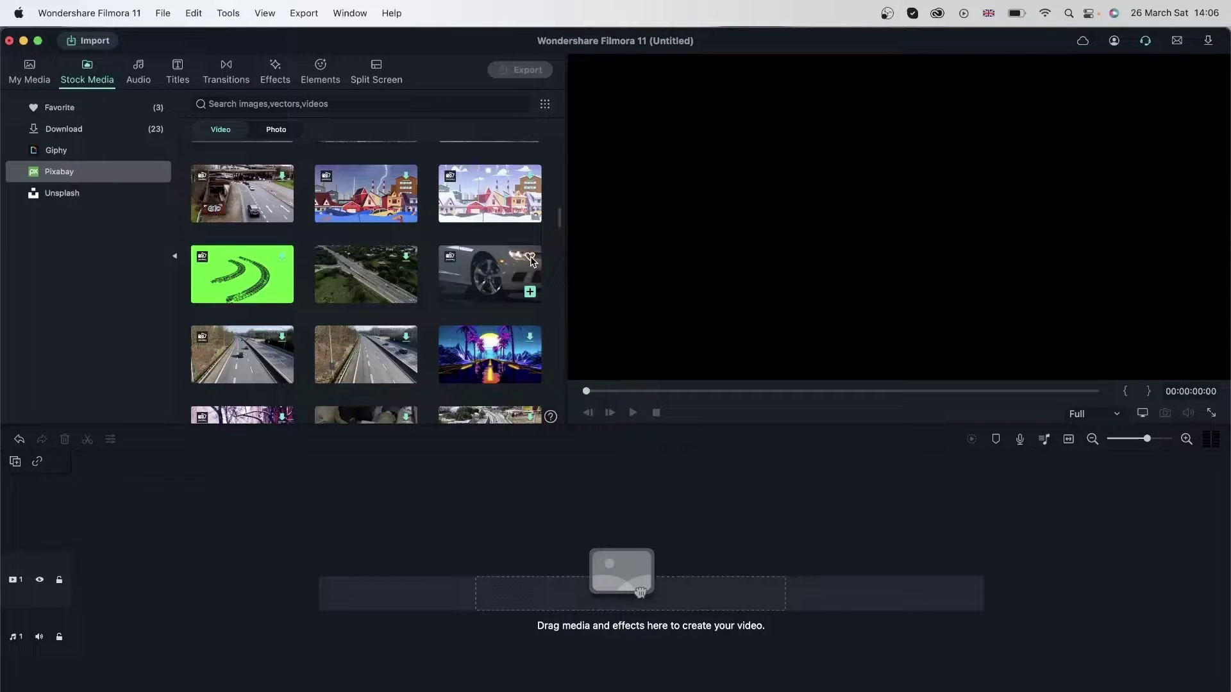
{"action": "left_click", "coordinate": [530, 258]}
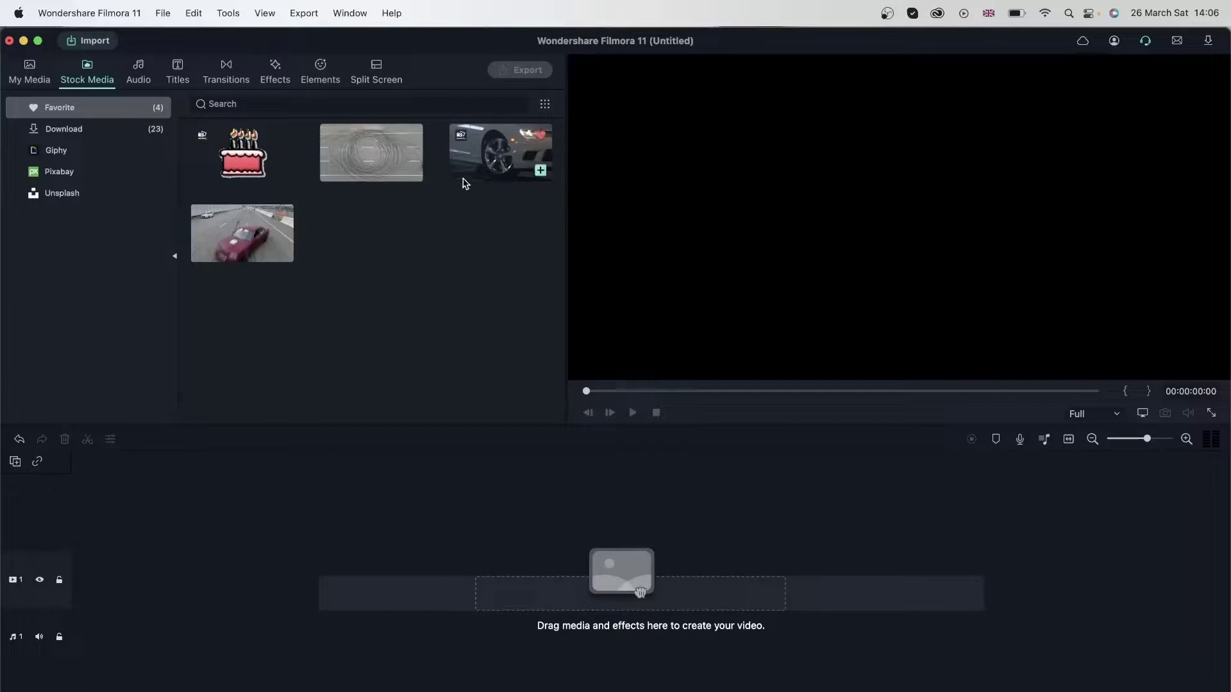
Add the drift and two car clips to video track 1, delete them, then show My Media
{"action": "left_click_drag", "start_coordinate": [242, 234], "coordinate": [75, 583]}
{"action": "left_click_drag", "start_coordinate": [372, 152], "coordinate": [214, 615]}
{"action": "left_click_drag", "start_coordinate": [539, 170], "coordinate": [612, 599]}
{"action": "left_click_drag", "start_coordinate": [878, 641], "coordinate": [66, 537]}
{"action": "key", "text": "Delete"}
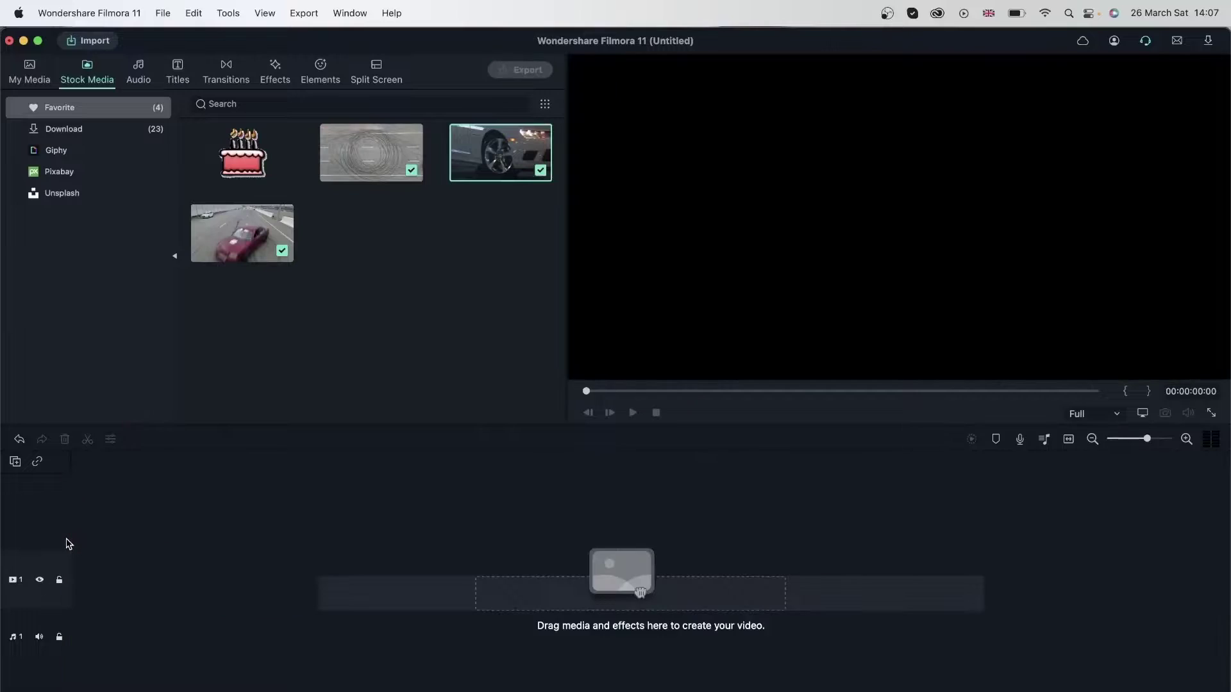
{"action": "left_click", "coordinate": [33, 74]}
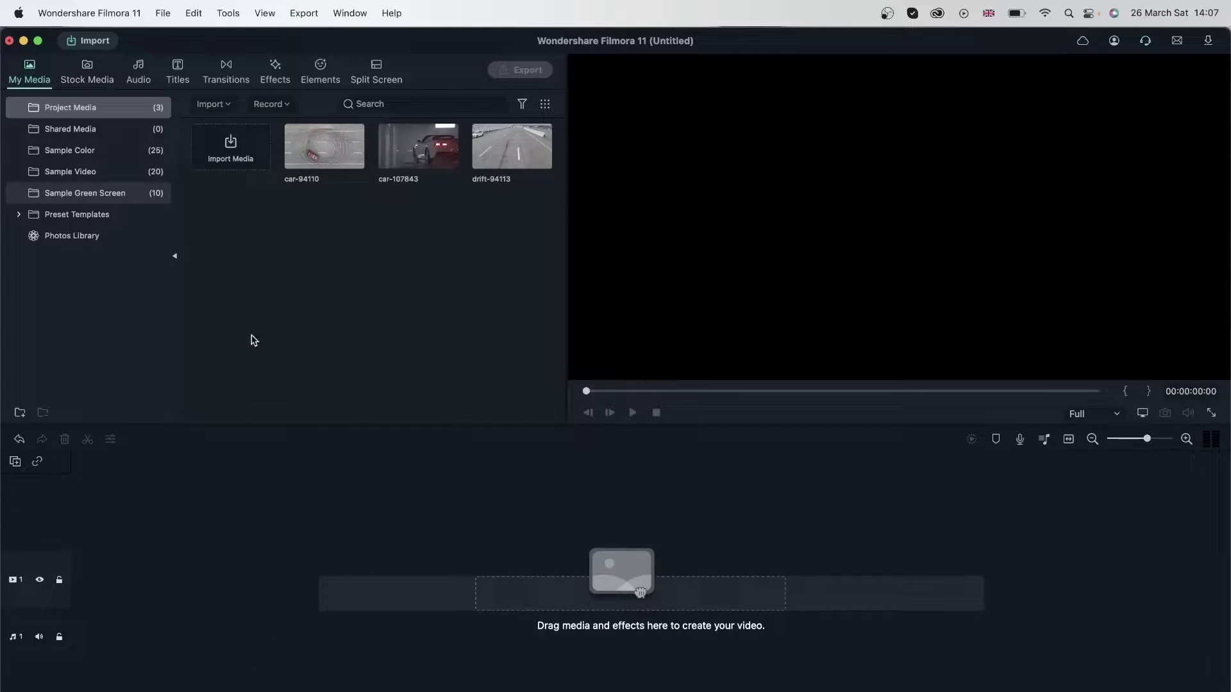
Check car-94110's frame rate in Properties and rename it '50 fps'
{"action": "left_click", "coordinate": [319, 159]}
{"action": "right_click", "coordinate": [337, 152]}
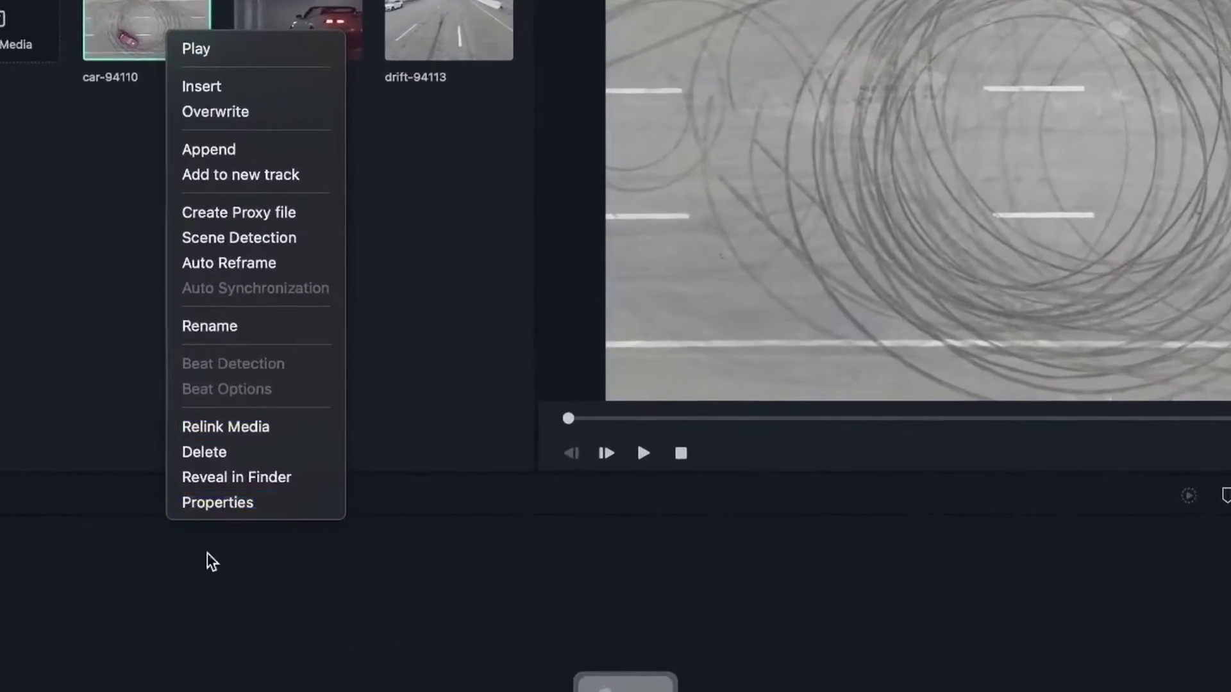
{"action": "left_click", "coordinate": [226, 502]}
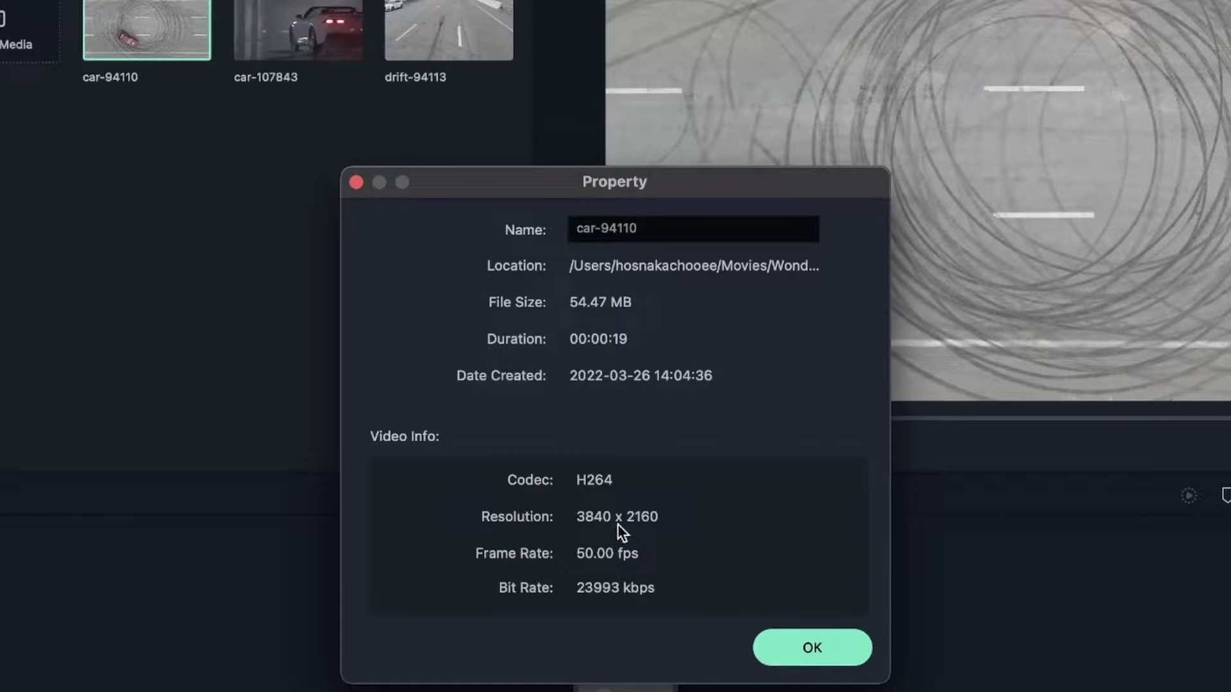
{"action": "left_click", "coordinate": [867, 650]}
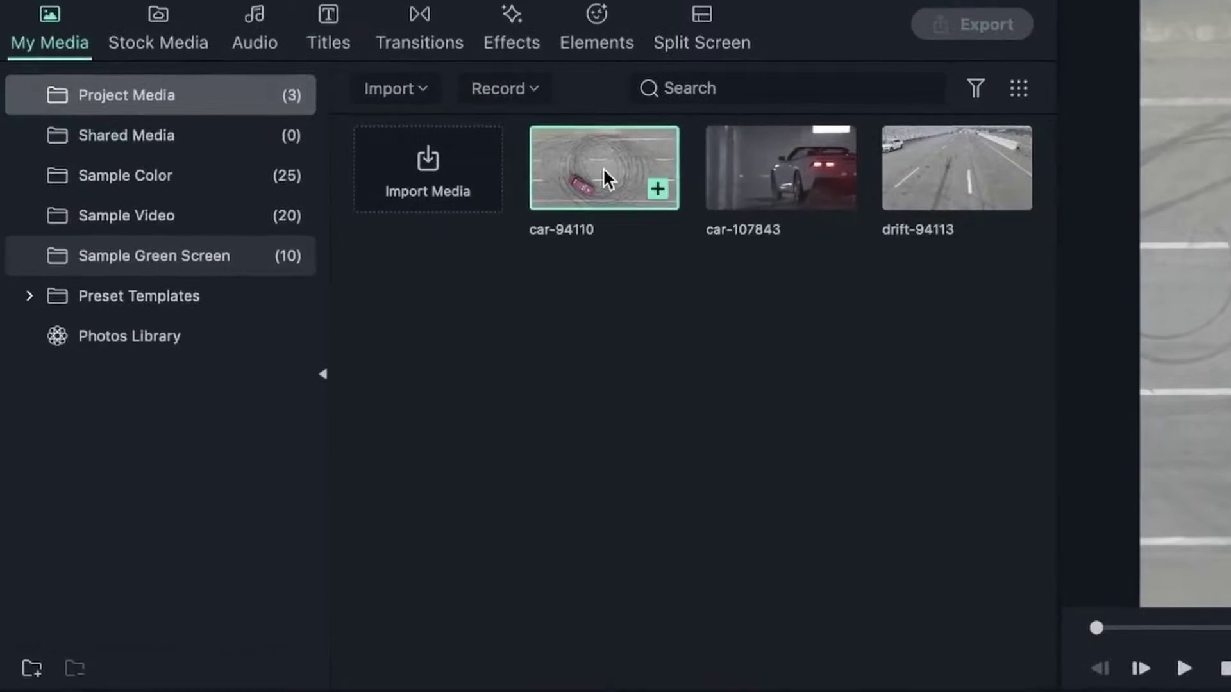
{"action": "right_click", "coordinate": [603, 169]}
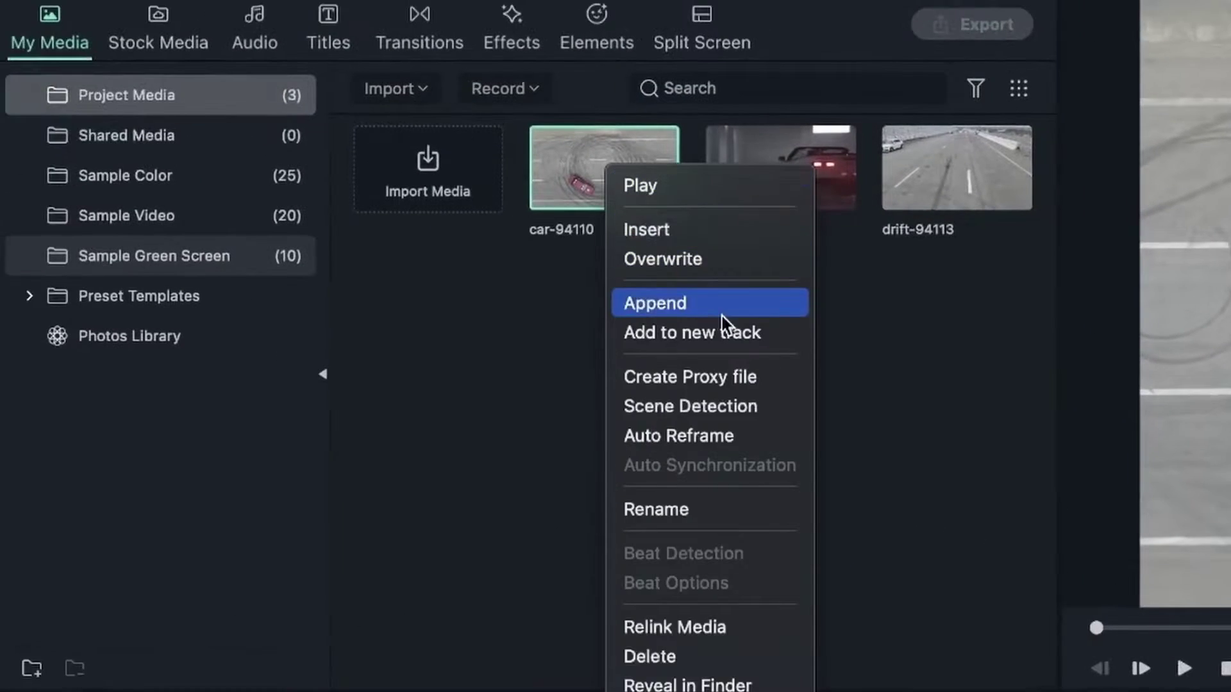
{"action": "left_click", "coordinate": [709, 513]}
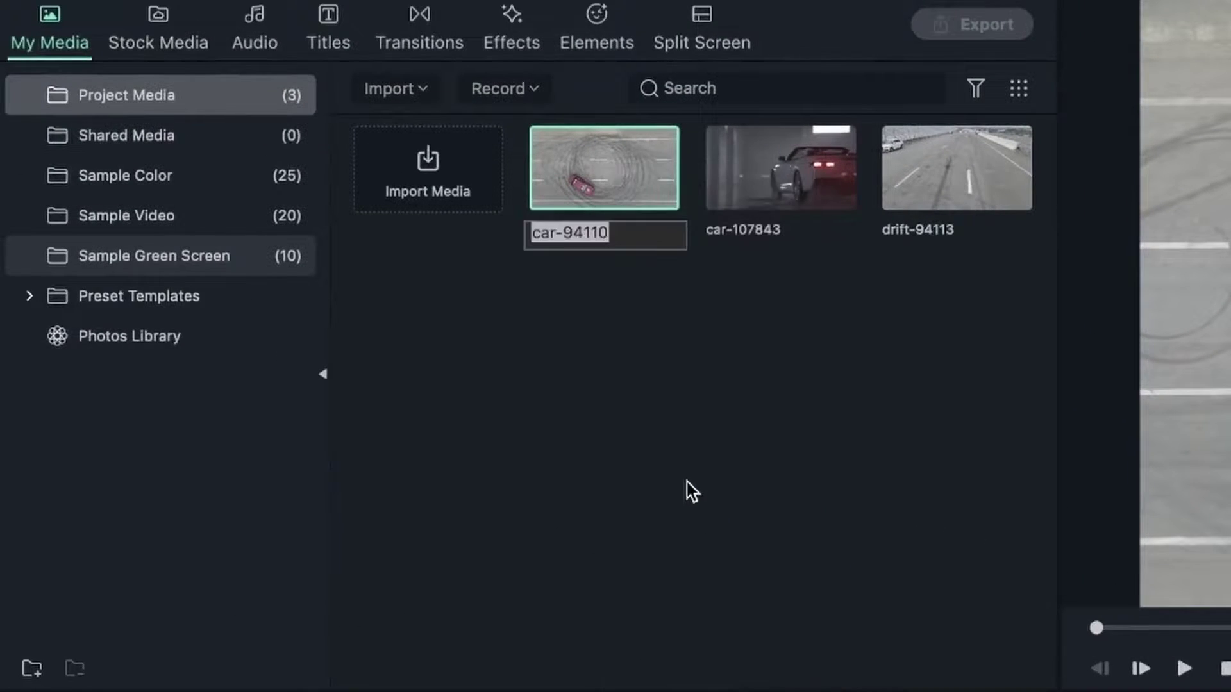
{"action": "type", "text": "50 fps"}
{"action": "key", "text": "Return"}
Check car-107843's frame rate in Properties and rename it '23 fps'
{"action": "left_click", "coordinate": [762, 183]}
{"action": "right_click", "coordinate": [761, 182]}
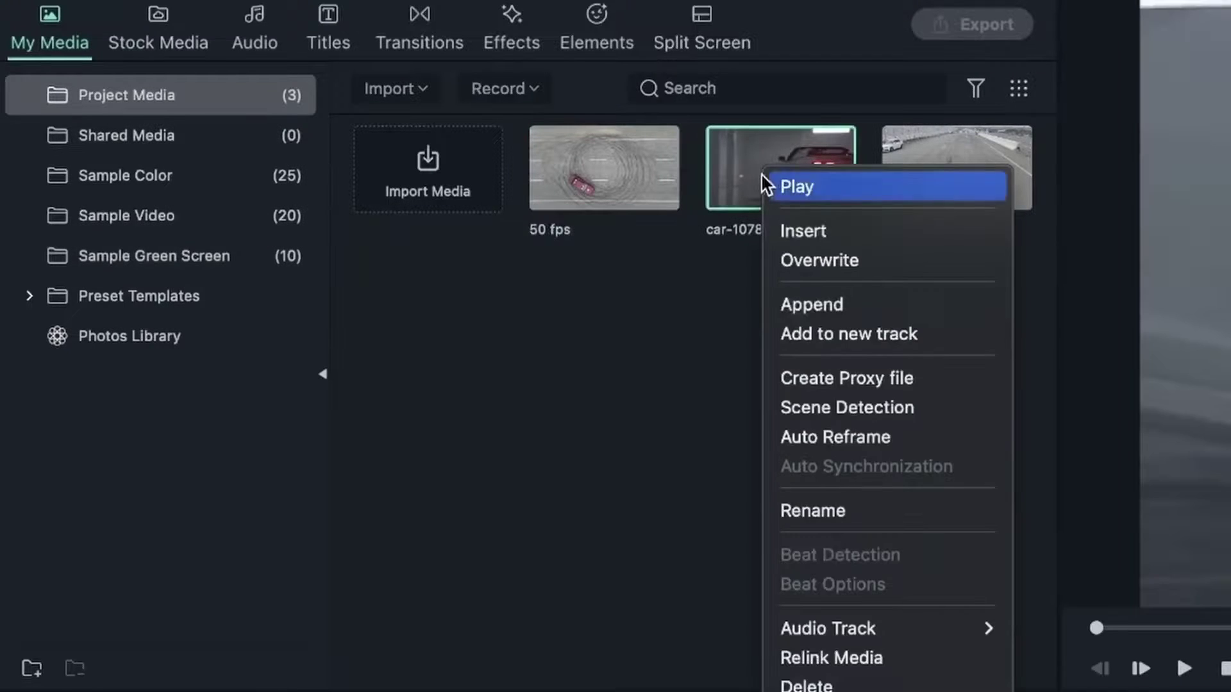
{"action": "left_click", "coordinate": [801, 689]}
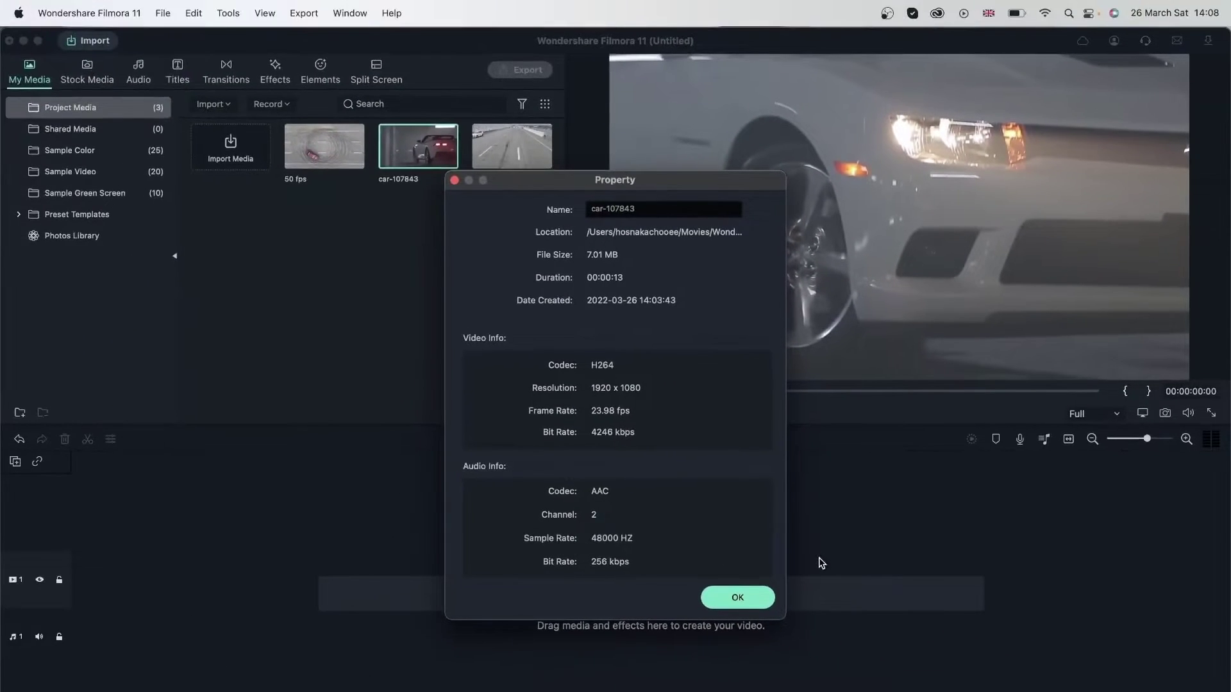
{"action": "left_click", "coordinate": [748, 603]}
{"action": "right_click", "coordinate": [398, 151]}
{"action": "left_click", "coordinate": [454, 327]}
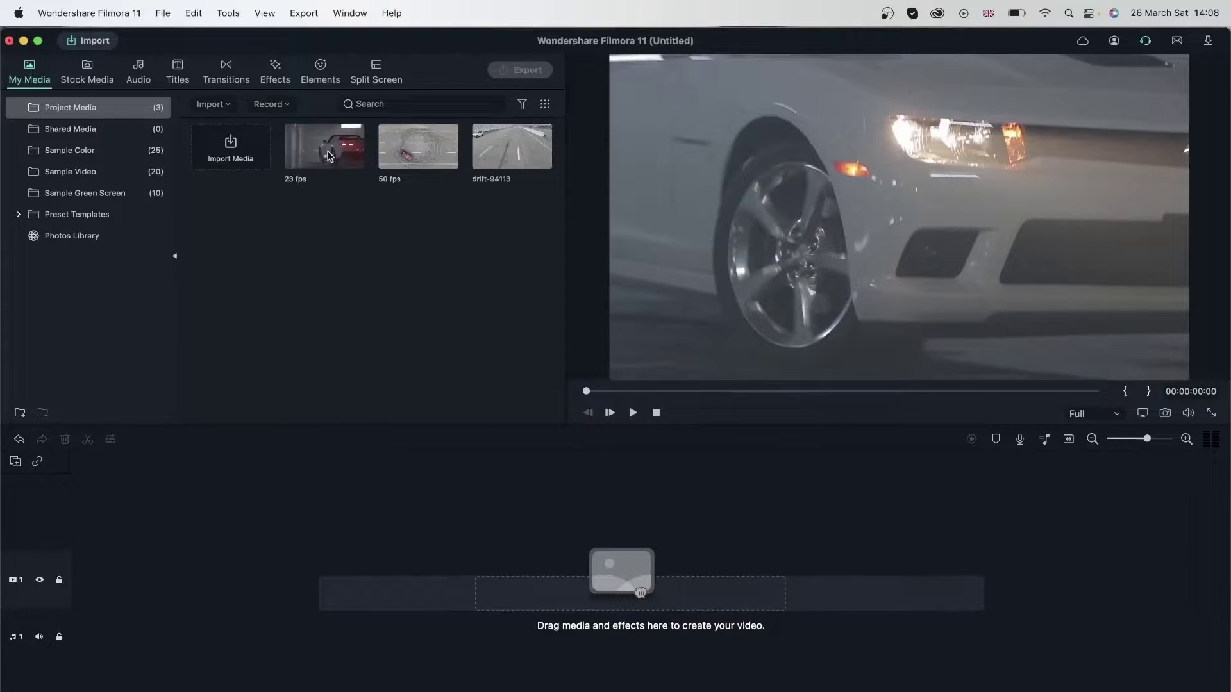
Check drift-94113's frame rate and rename it '50 fps 2', then clear the selection
{"action": "left_click", "coordinate": [507, 148]}
{"action": "right_click", "coordinate": [498, 147]}
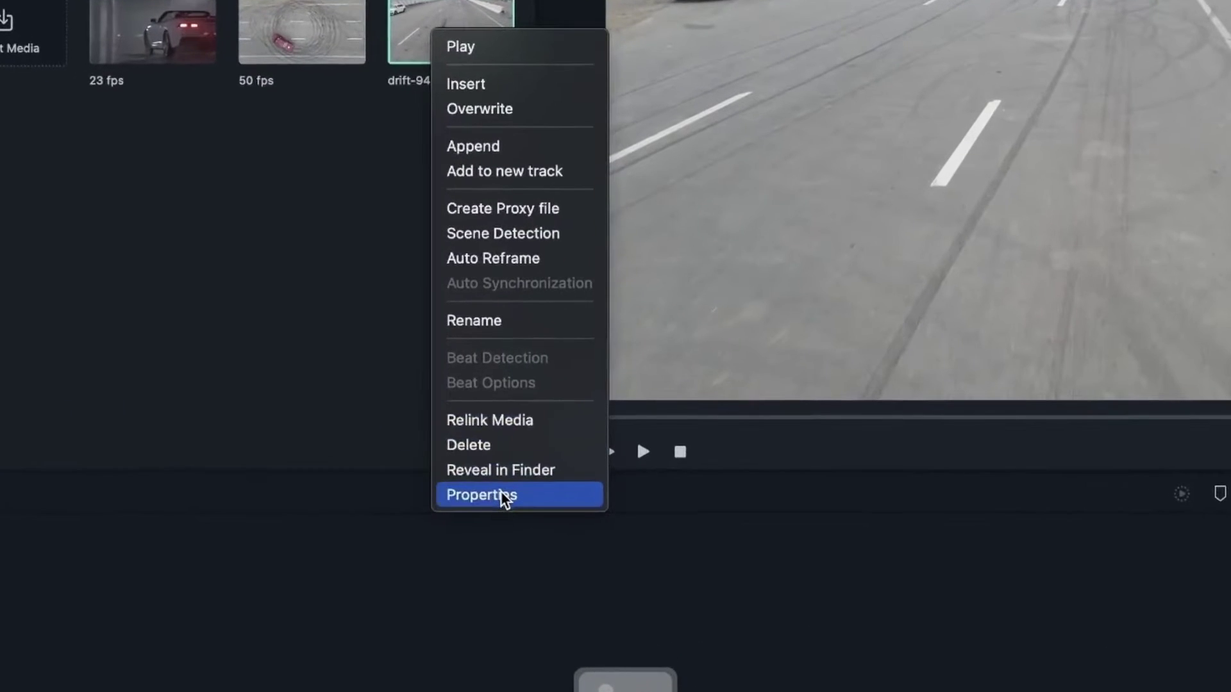
{"action": "left_click", "coordinate": [501, 495]}
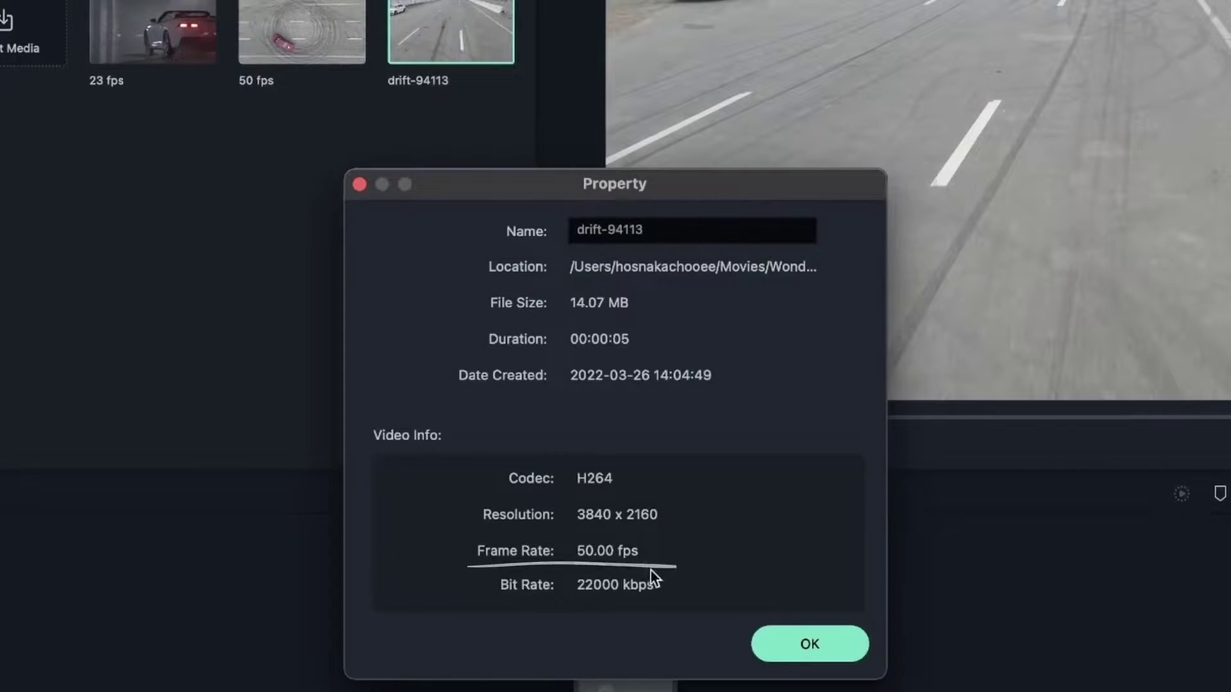
{"action": "left_click", "coordinate": [837, 644]}
{"action": "right_click", "coordinate": [411, 30]}
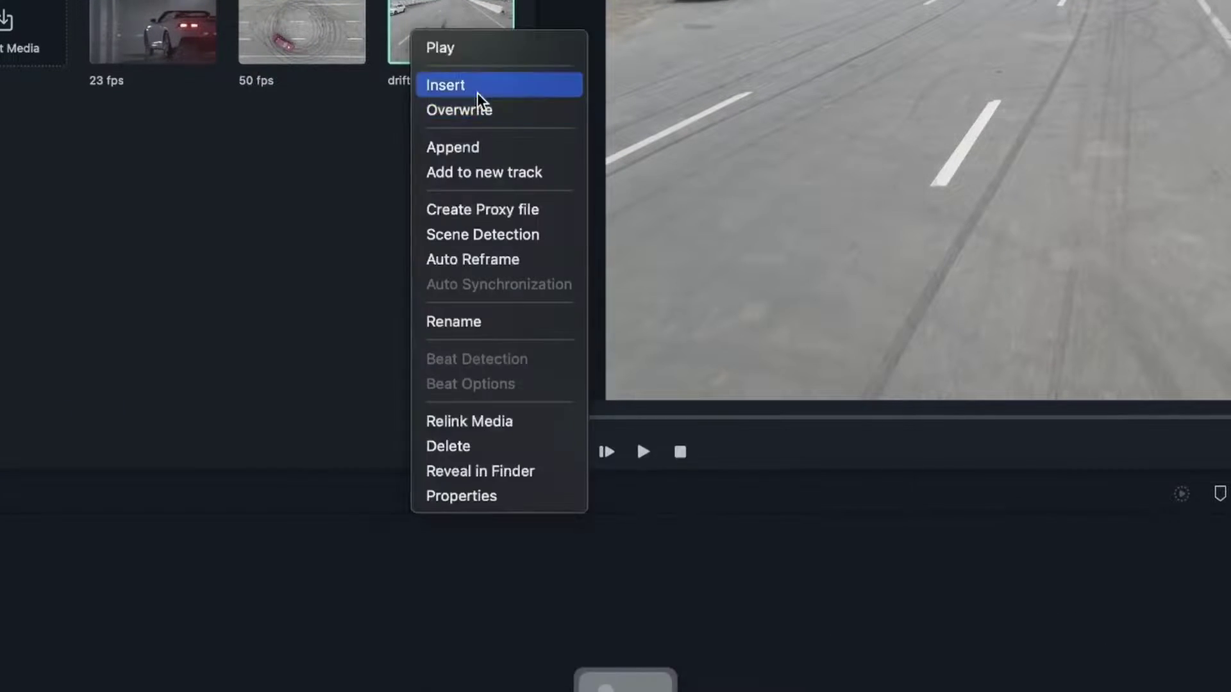
{"action": "left_click", "coordinate": [906, 449]}
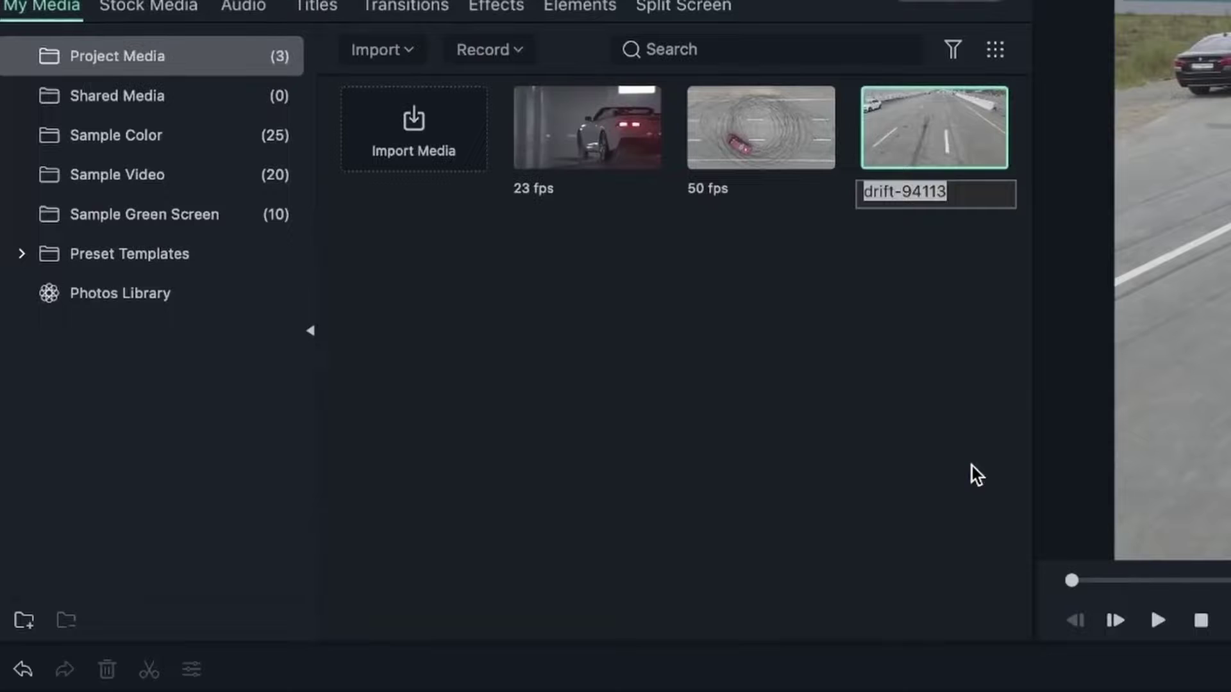
{"action": "type", "text": "50 fps 2"}
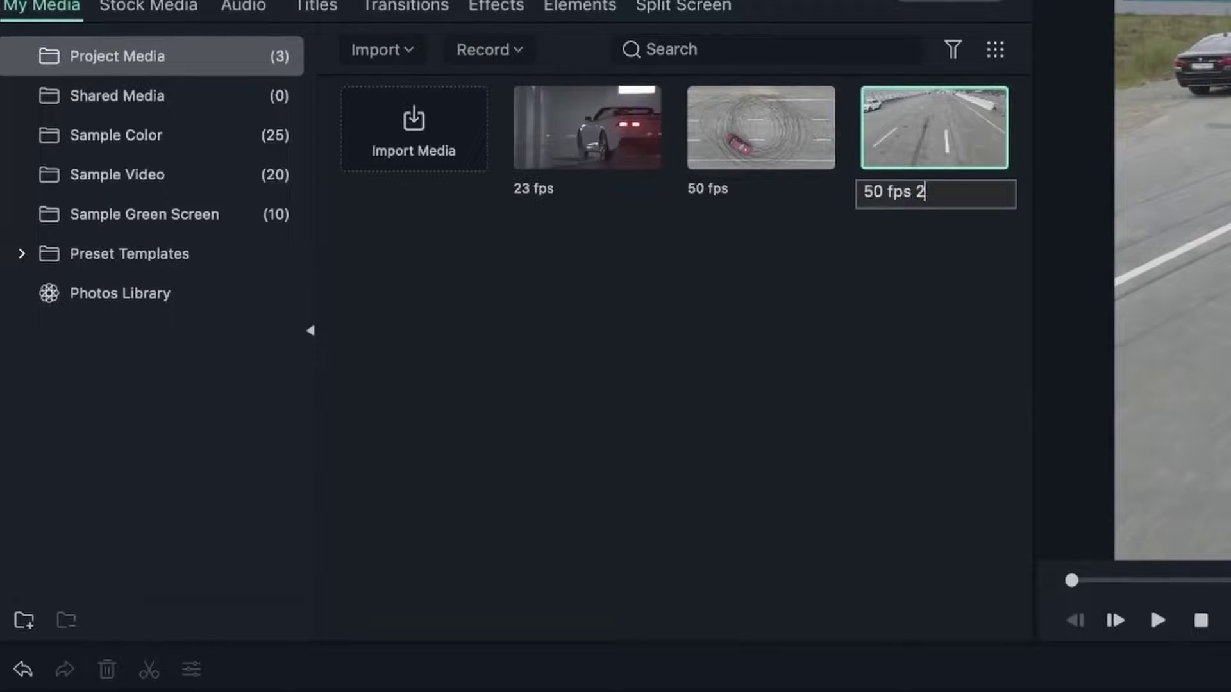
{"action": "key", "text": "Escape"}
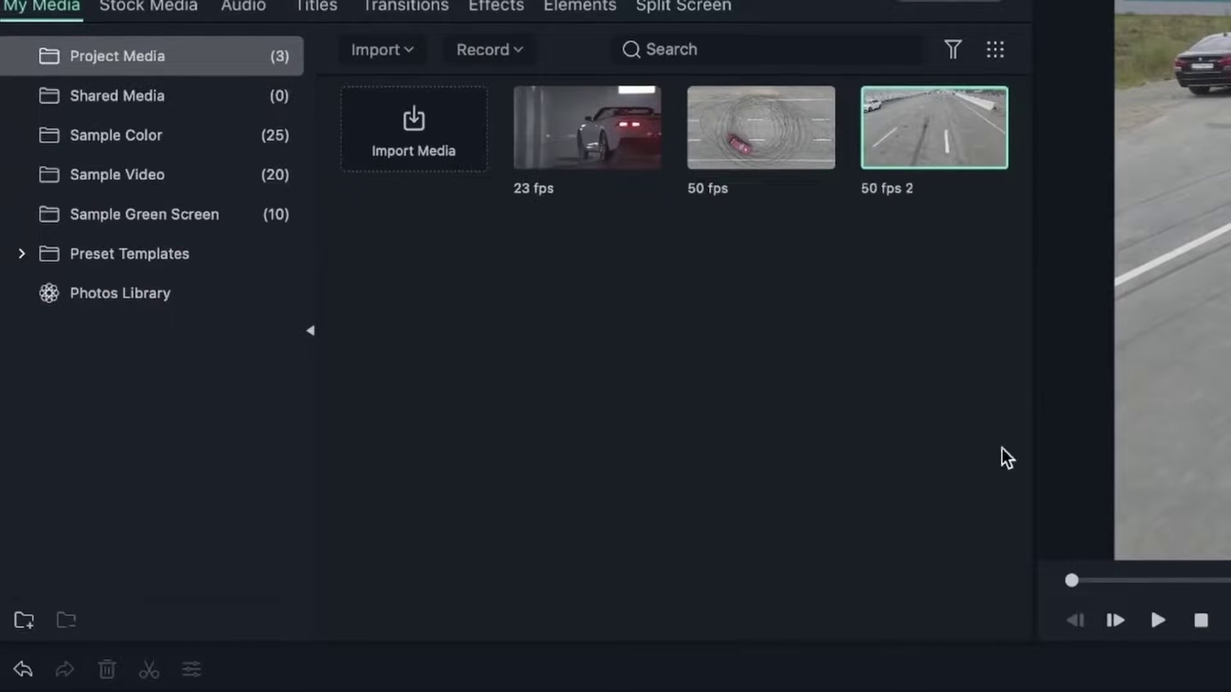
{"action": "left_click", "coordinate": [1025, 337]}
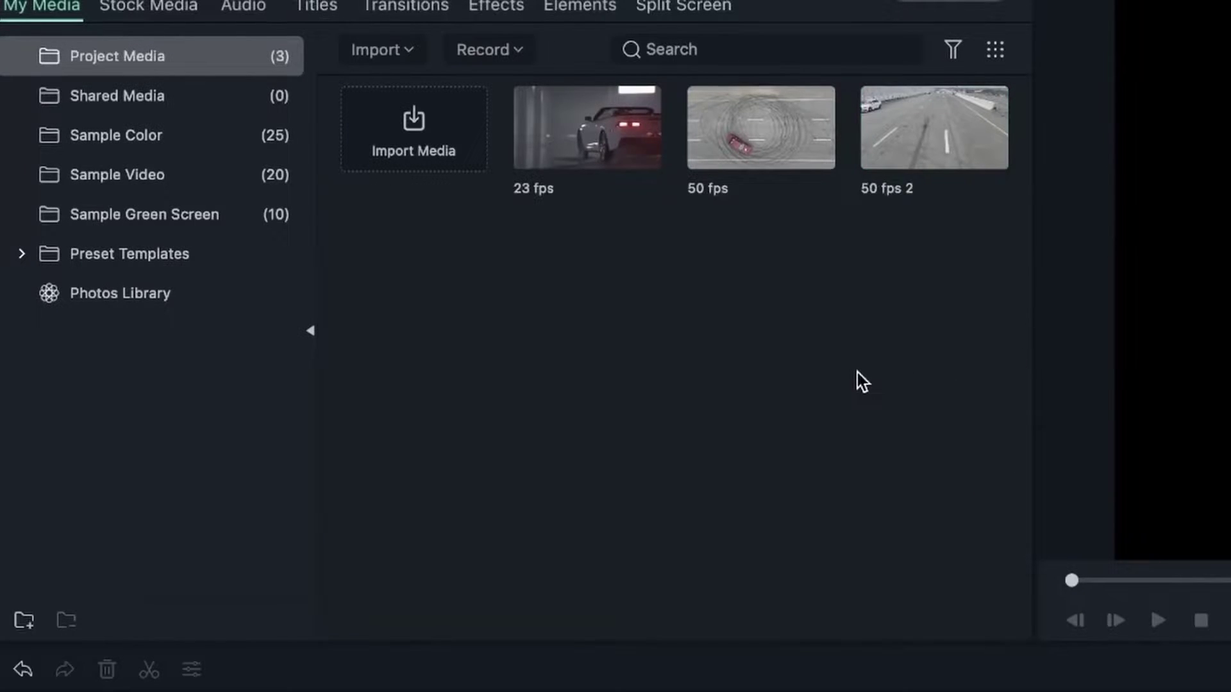
Place the 50 fps clip on track 1 and match project settings to 3840x2160 50fps
{"action": "mouse_move", "coordinate": [757, 153]}
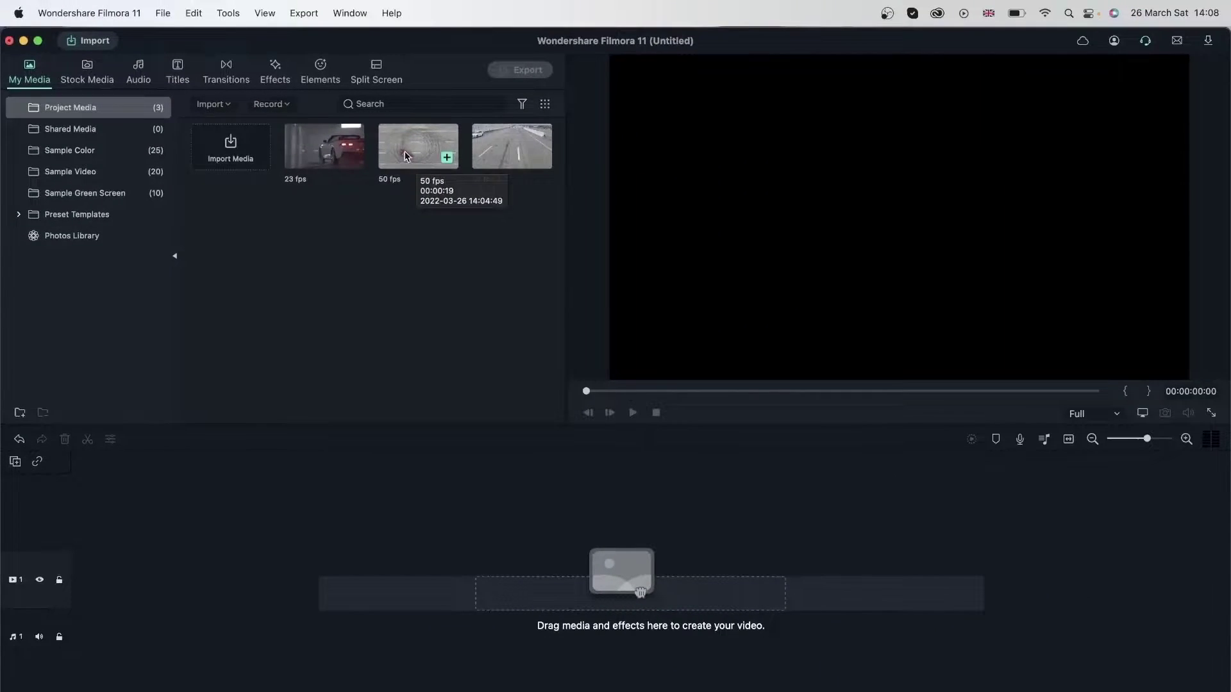
{"action": "left_click_drag", "start_coordinate": [405, 156], "coordinate": [76, 584]}
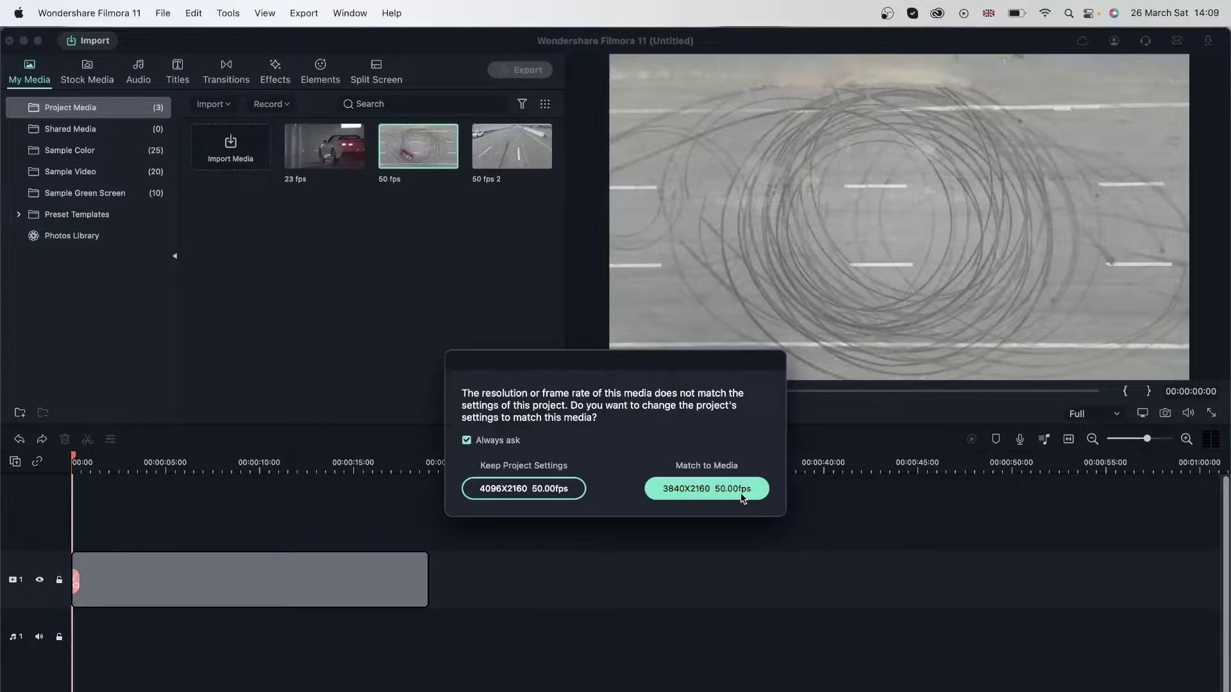
{"action": "left_click", "coordinate": [663, 503]}
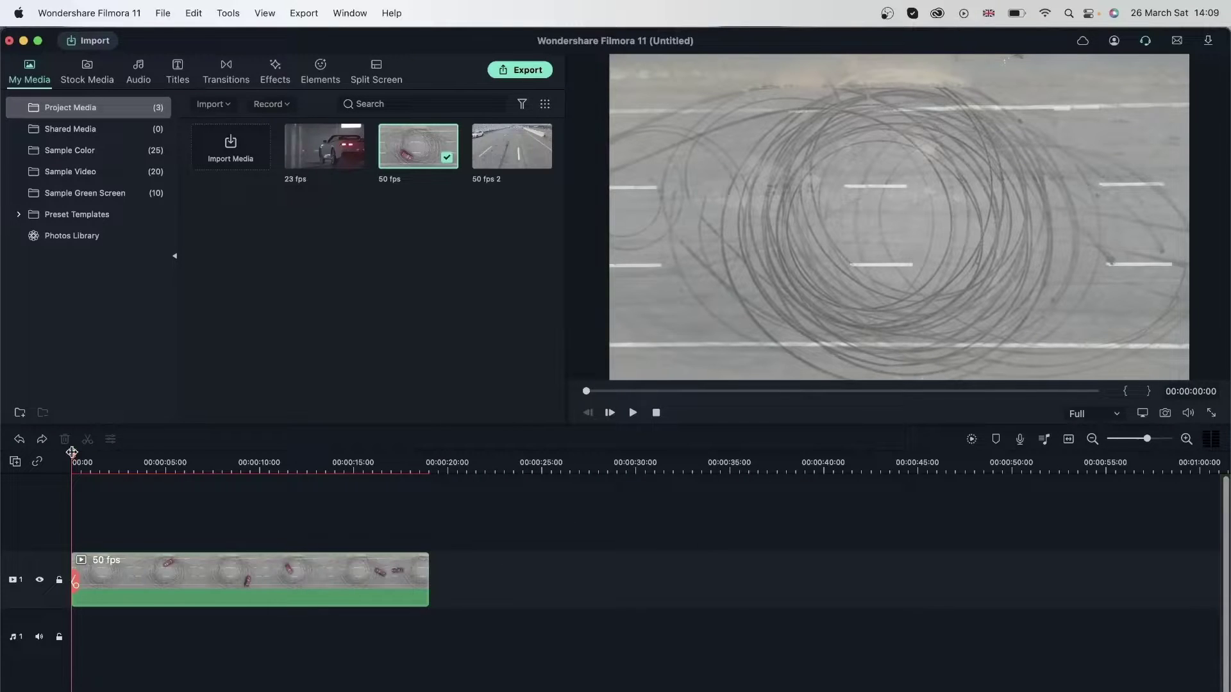
Scrub, play and stop the 50 fps clip, then reposition the playhead within it
{"action": "mouse_move", "coordinate": [75, 453]}
{"action": "left_mouse_down"}
{"action": "mouse_move", "coordinate": [116, 457]}
{"action": "mouse_move", "coordinate": [67, 463]}
{"action": "left_mouse_up"}
{"action": "key", "text": "space"}
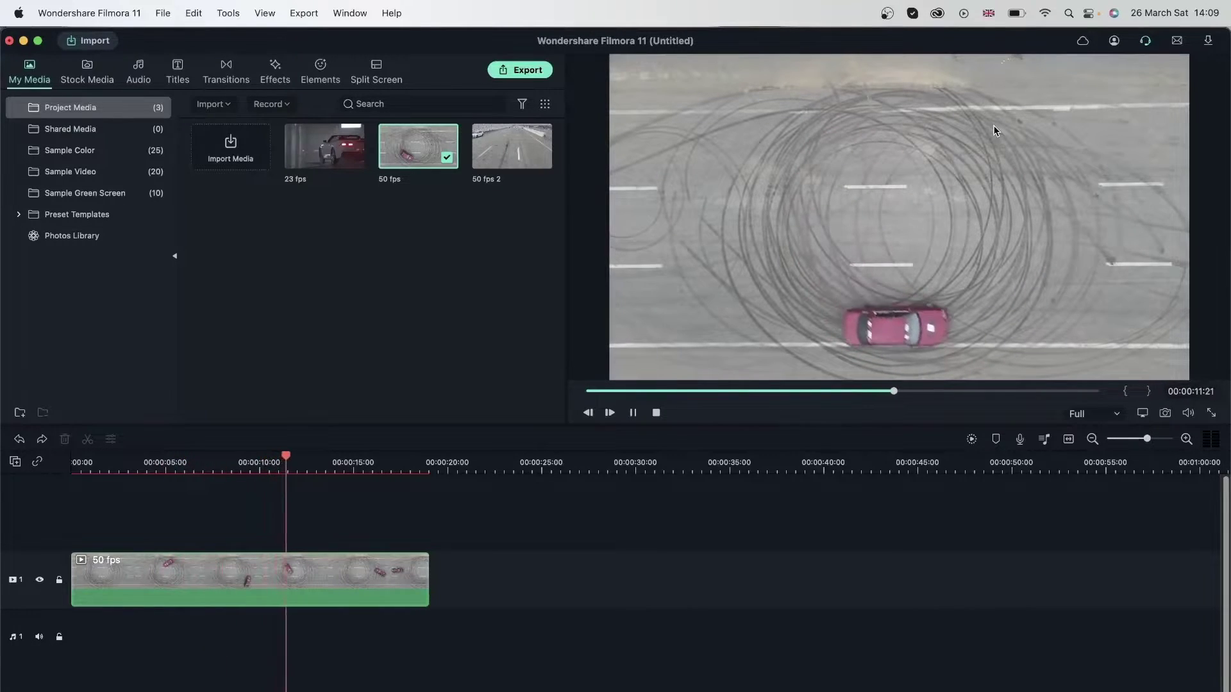
{"action": "key", "text": "space"}
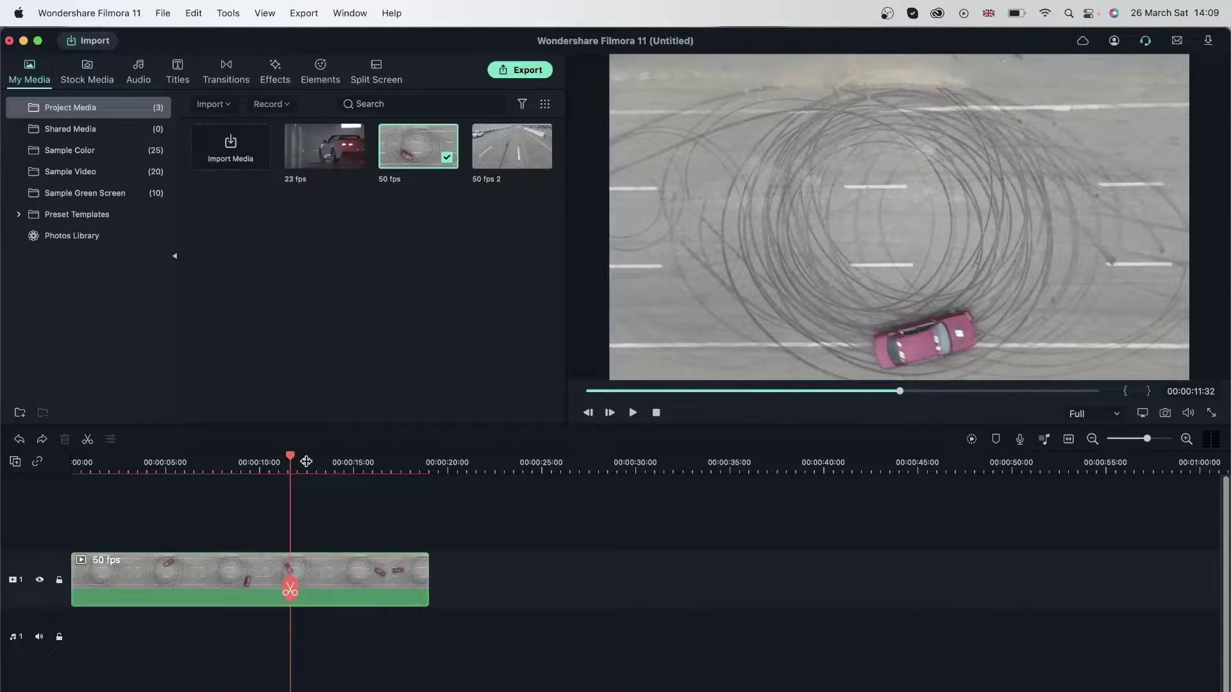
{"action": "left_click_drag", "start_coordinate": [291, 456], "coordinate": [381, 497]}
Open and close the 50 fps clip's settings, then bring up the Speed dropdown options
{"action": "double_click", "coordinate": [239, 579]}
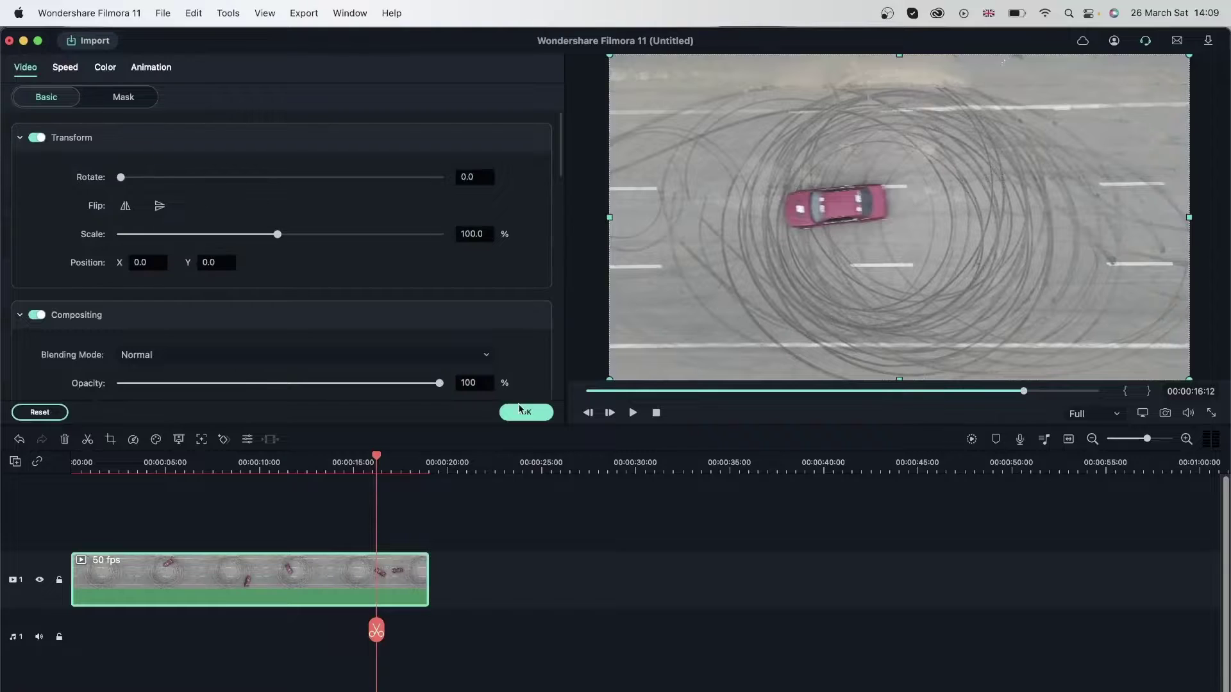
{"action": "left_click", "coordinate": [525, 412]}
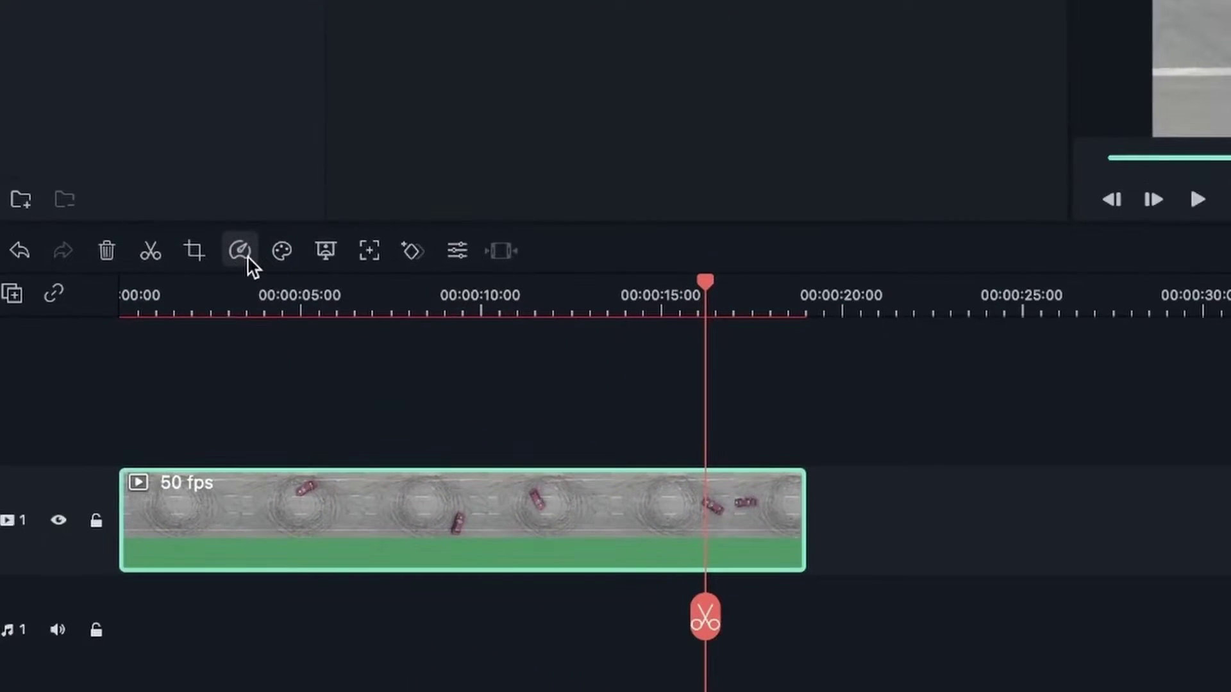
{"action": "left_click", "coordinate": [240, 252]}
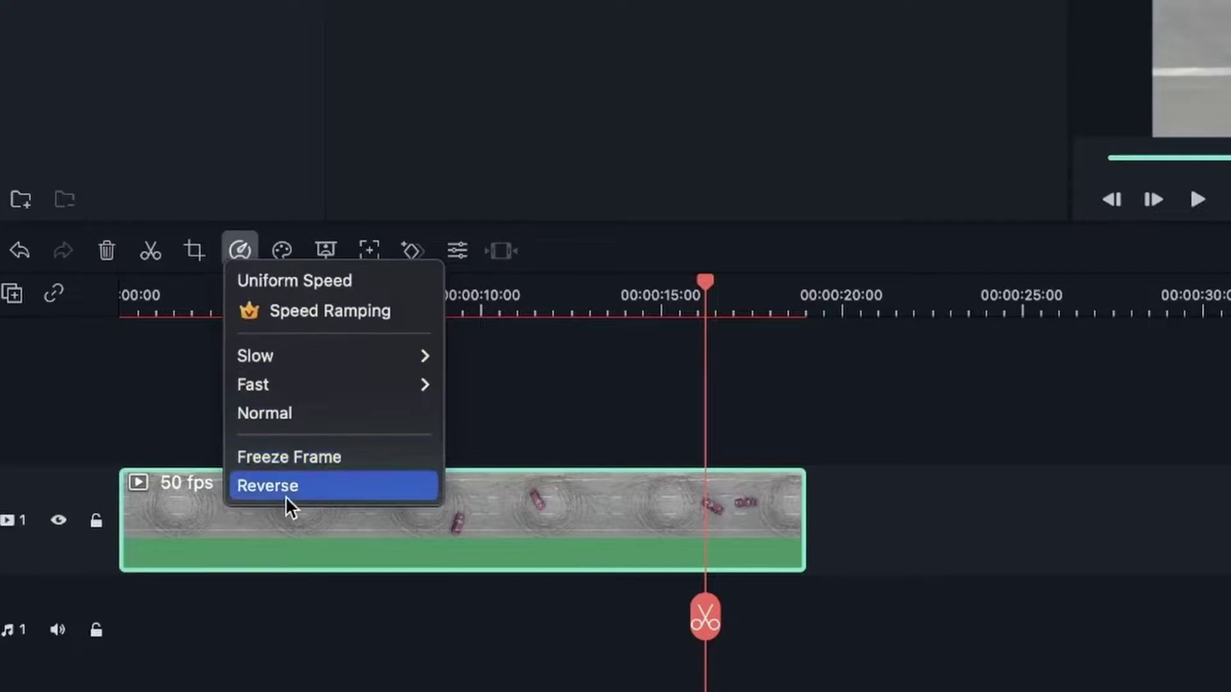
{"action": "left_click", "coordinate": [929, 480]}
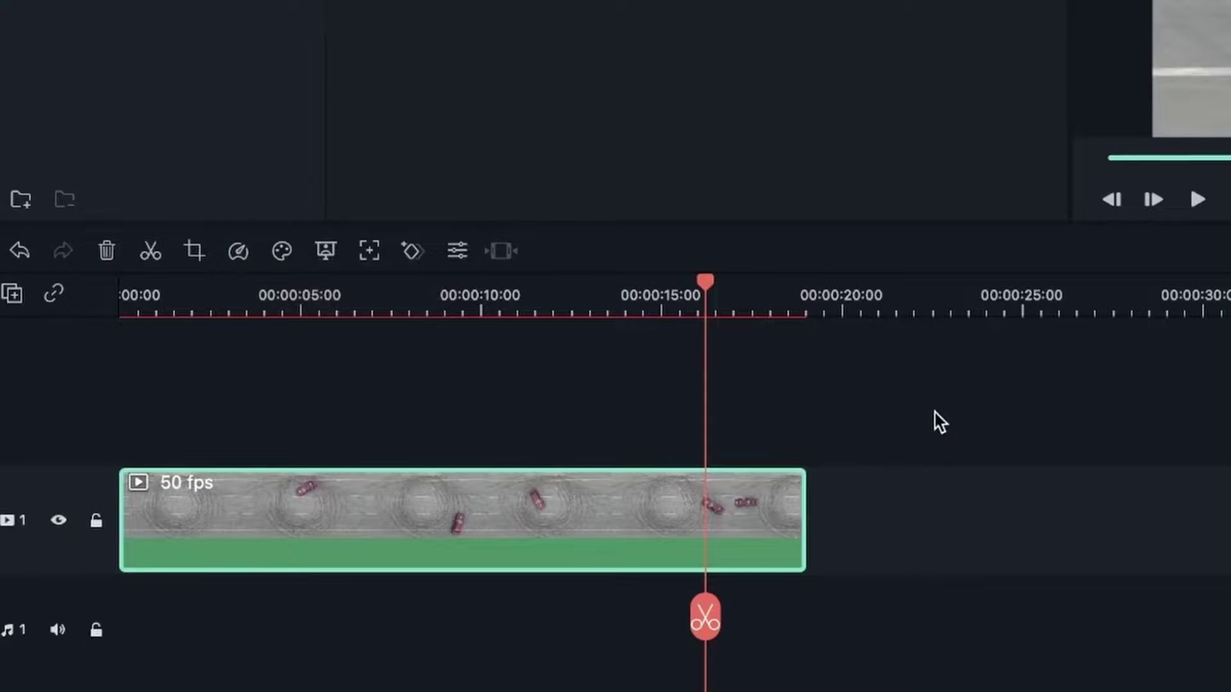
{"action": "left_click", "coordinate": [241, 247]}
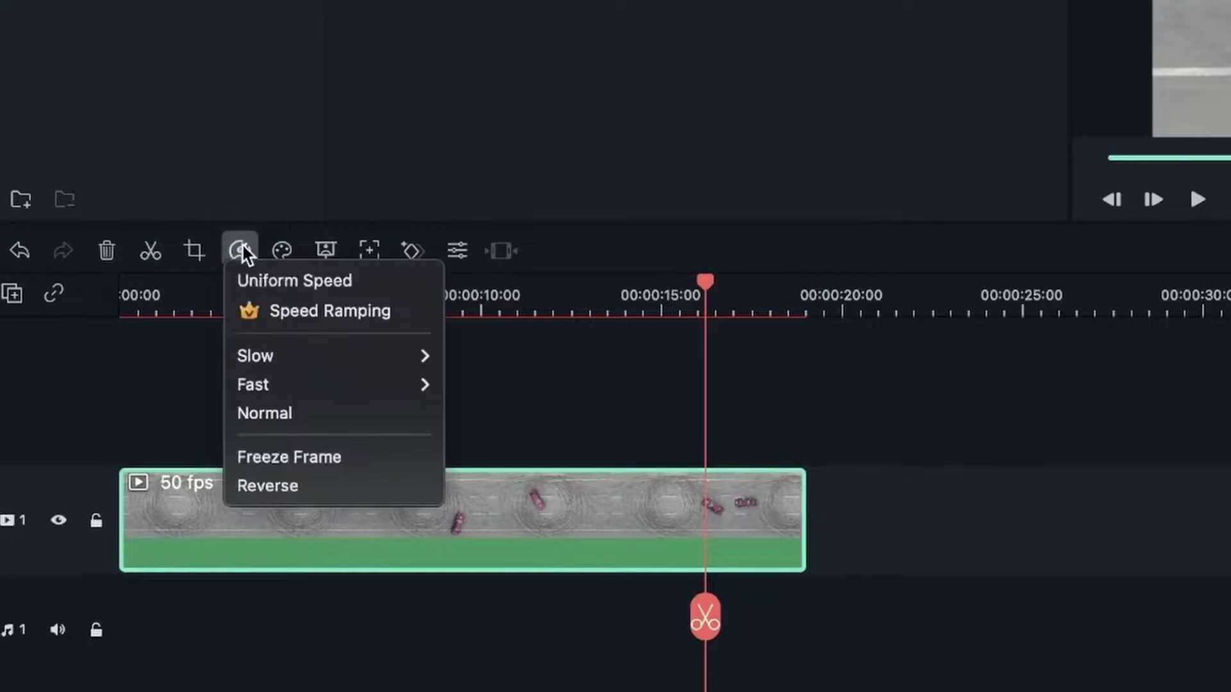
{"action": "mouse_move", "coordinate": [350, 384]}
{"action": "mouse_move", "coordinate": [357, 358]}
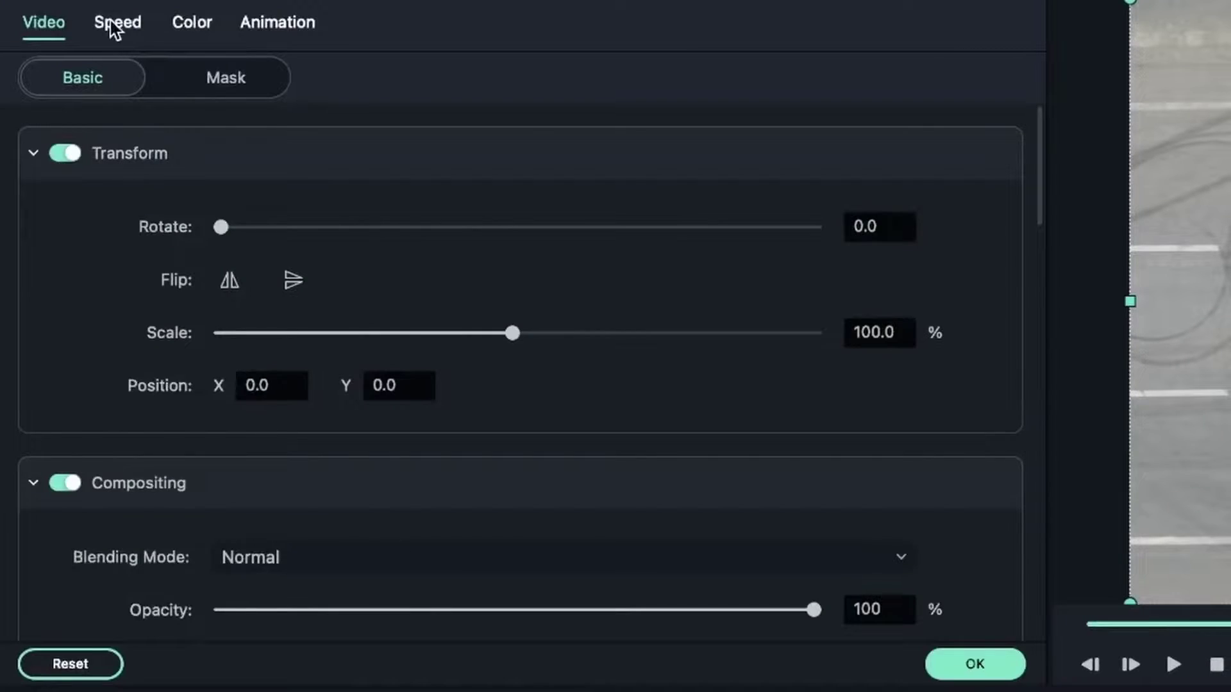
Slow the 50 fps clip to 0.01x and zoom the timeline out to reach its end
{"action": "left_click", "coordinate": [115, 24]}
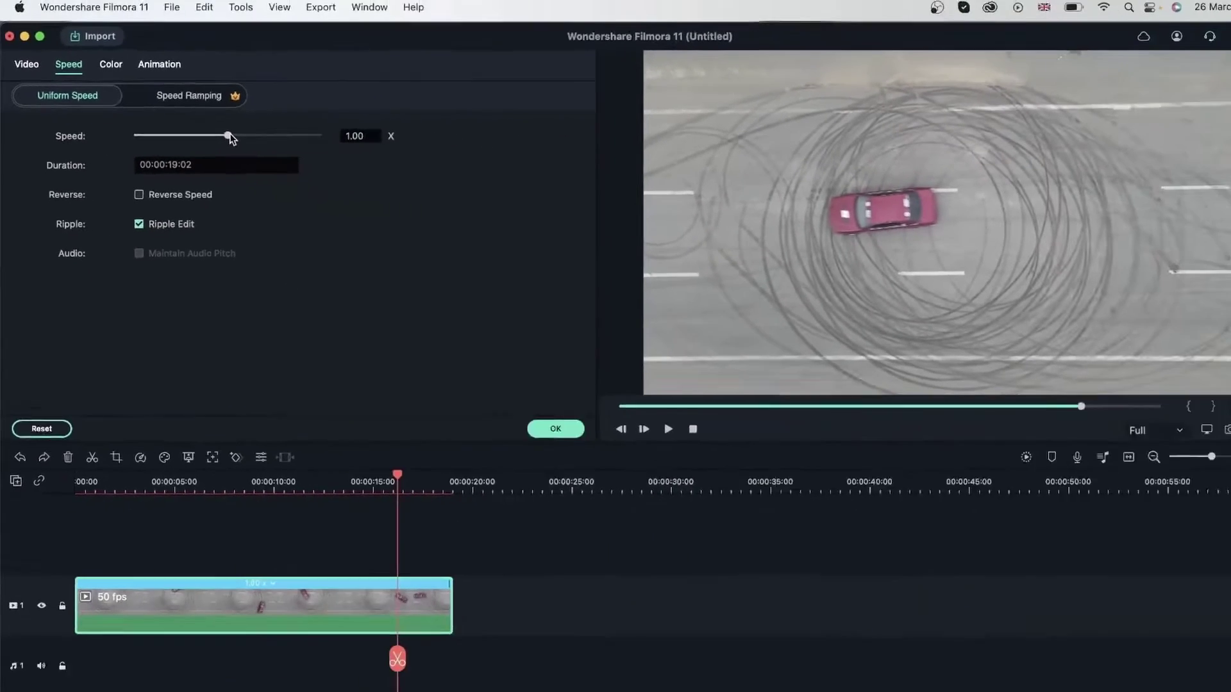
{"action": "left_click_drag", "start_coordinate": [399, 146], "coordinate": [239, 148]}
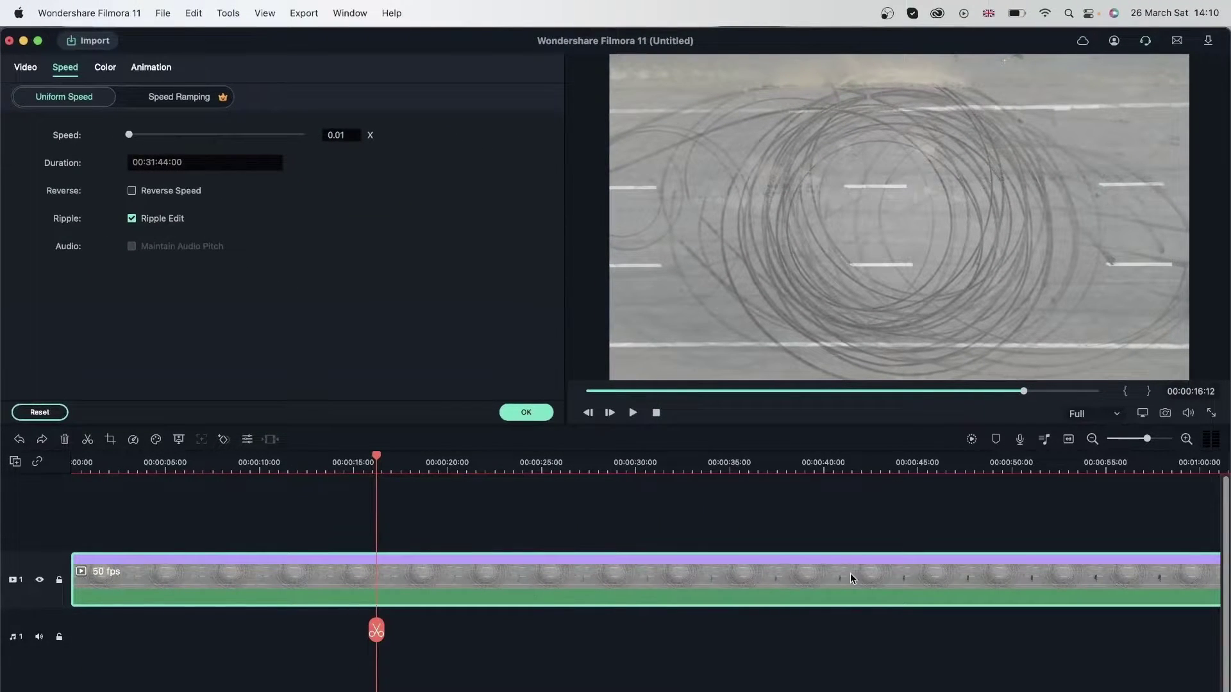
{"action": "left_click", "coordinate": [1093, 439]}
{"action": "left_click", "coordinate": [1093, 439]}
{"action": "left_click", "coordinate": [1093, 439]}
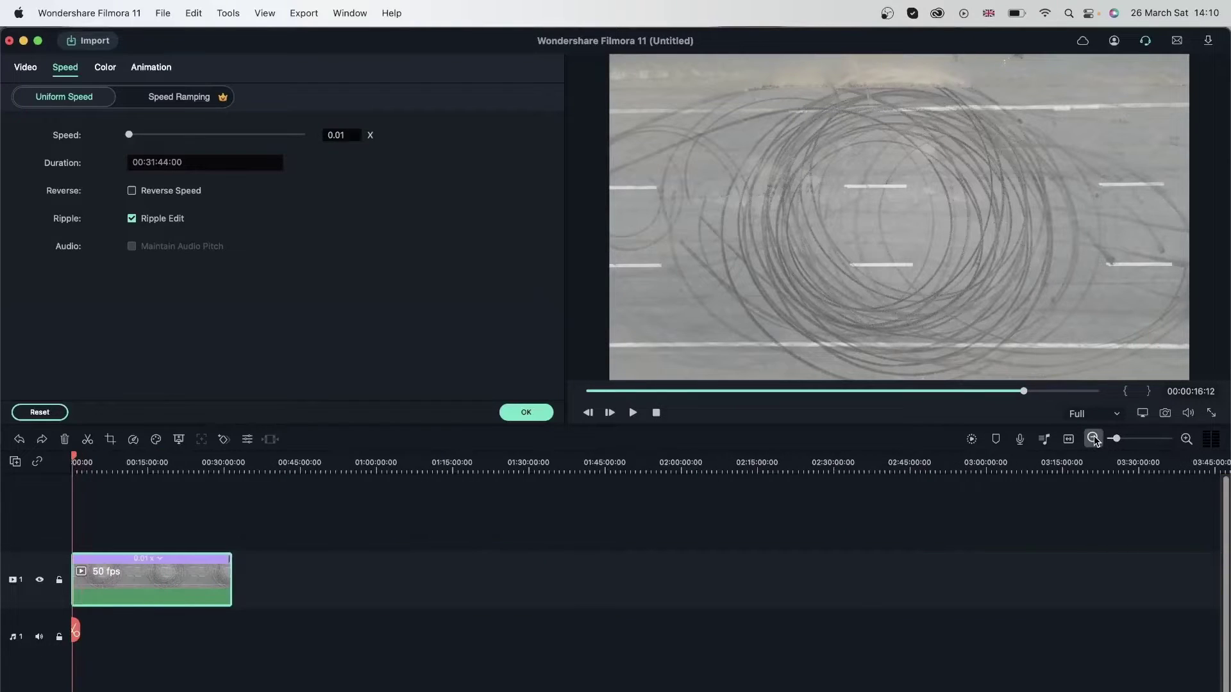
{"action": "left_click", "coordinate": [229, 471]}
{"action": "left_click_drag", "start_coordinate": [229, 466], "coordinate": [234, 461]}
Add a second video track and confirm the 0.01x speed change
{"action": "left_click", "coordinate": [20, 462]}
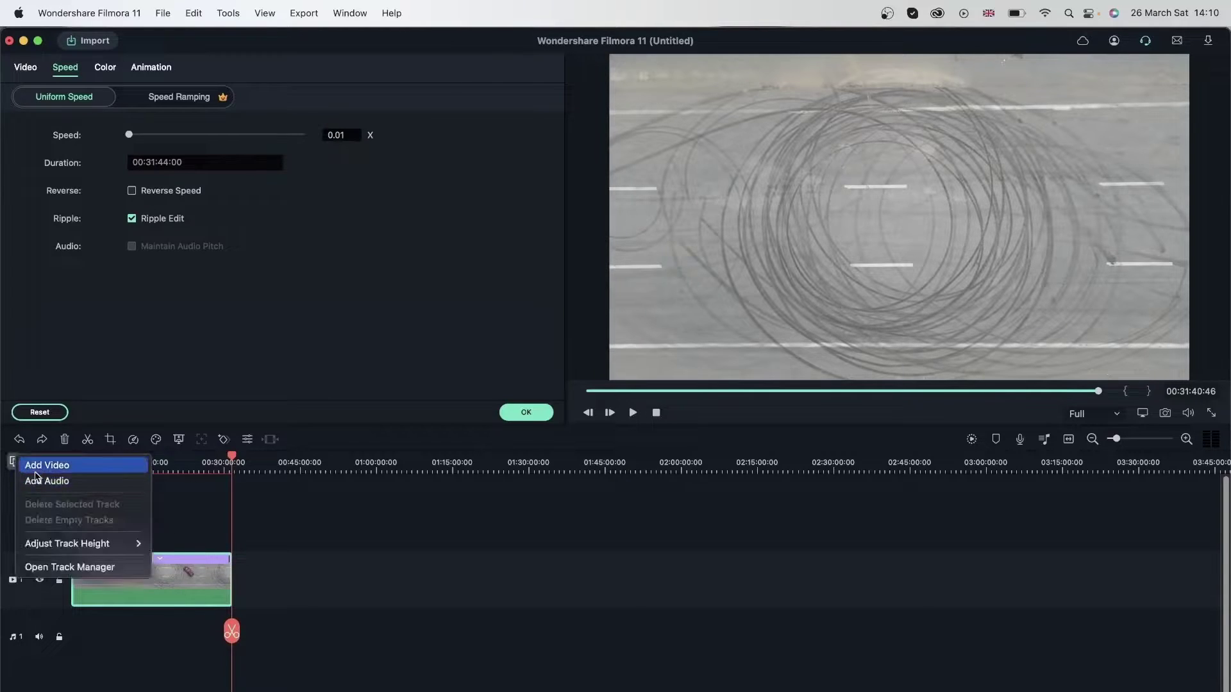
{"action": "left_click", "coordinate": [39, 468]}
{"action": "left_click", "coordinate": [525, 414]}
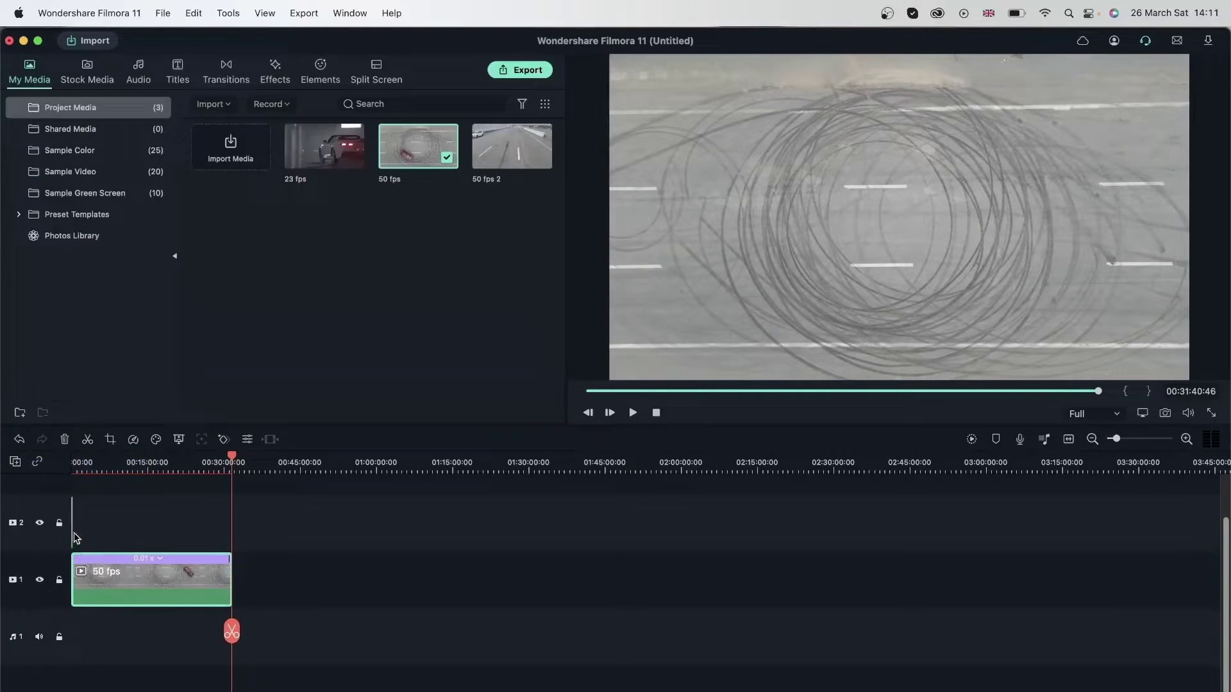
{"action": "left_click", "coordinate": [74, 536]}
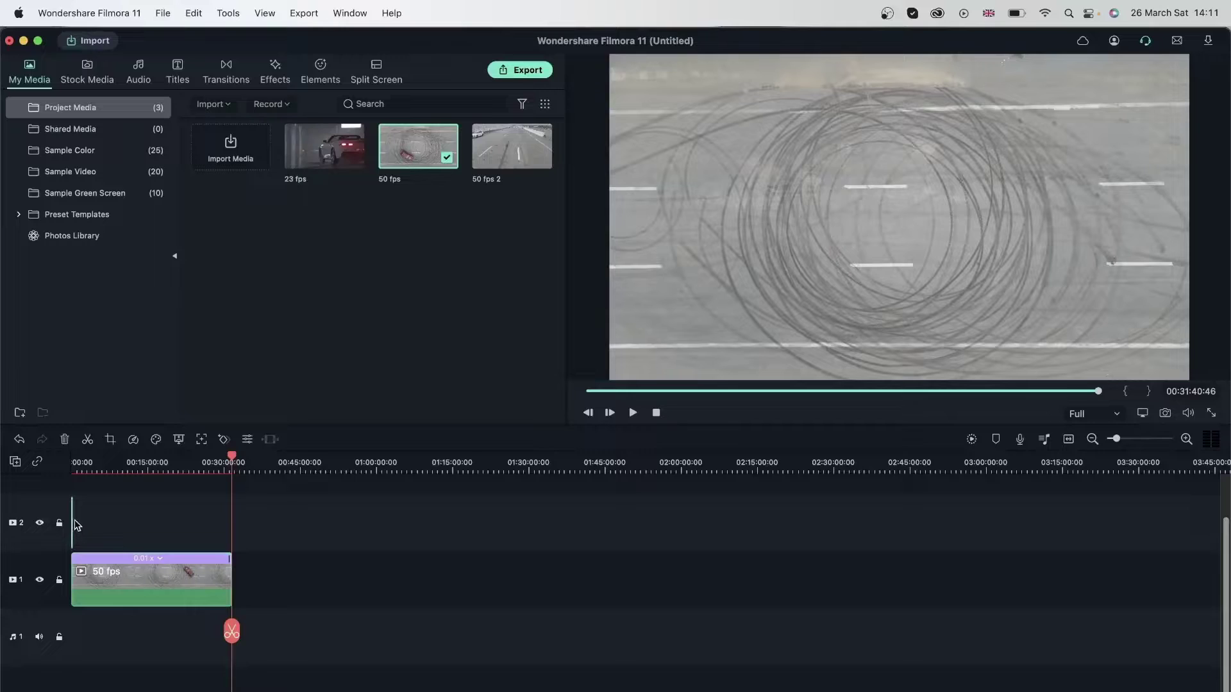
Play the slowed 50 fps clip from near its start, then stop
{"action": "scroll", "coordinate": [1006, 481], "scroll_direction": "up", "scroll_amount": 3}
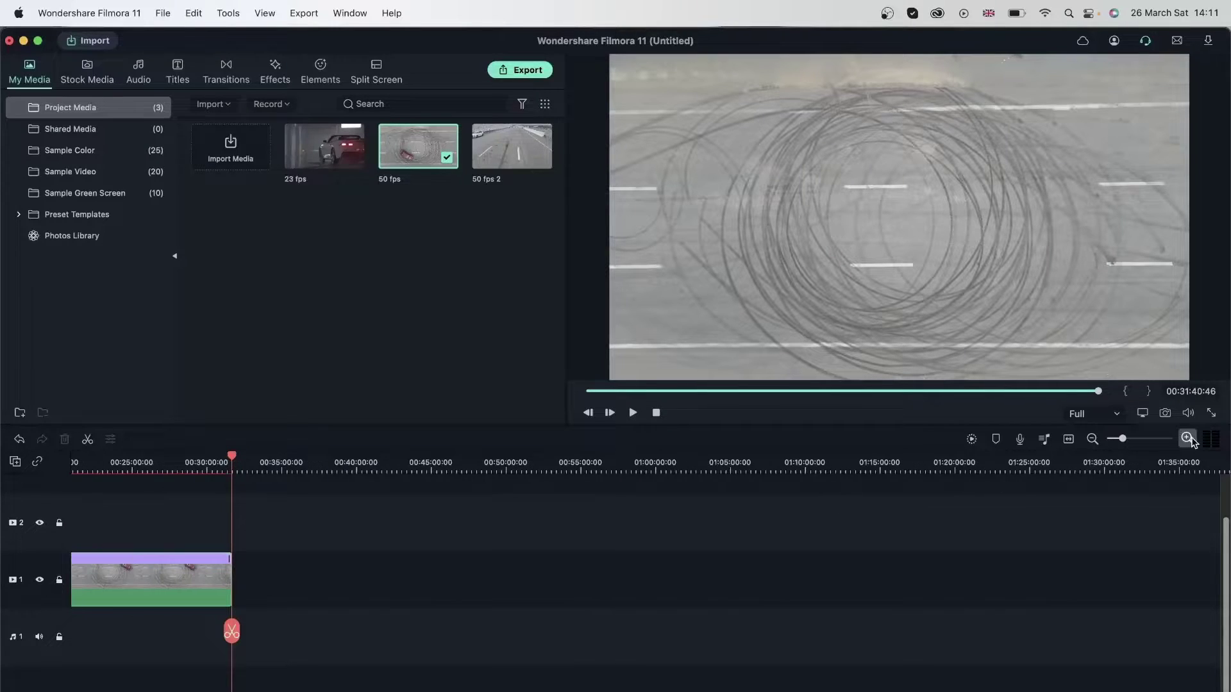
{"action": "scroll", "coordinate": [467, 497], "scroll_direction": "left", "scroll_amount": 5}
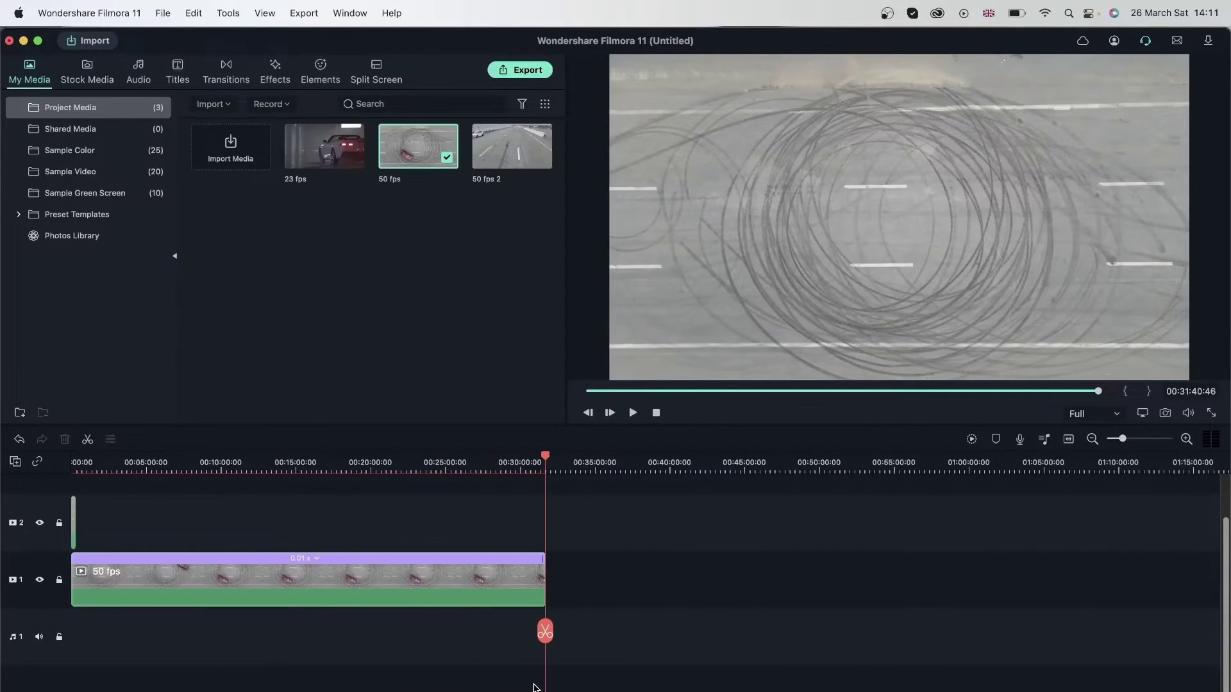
{"action": "left_click", "coordinate": [474, 461]}
{"action": "left_click", "coordinate": [106, 572]}
{"action": "left_click", "coordinate": [105, 466]}
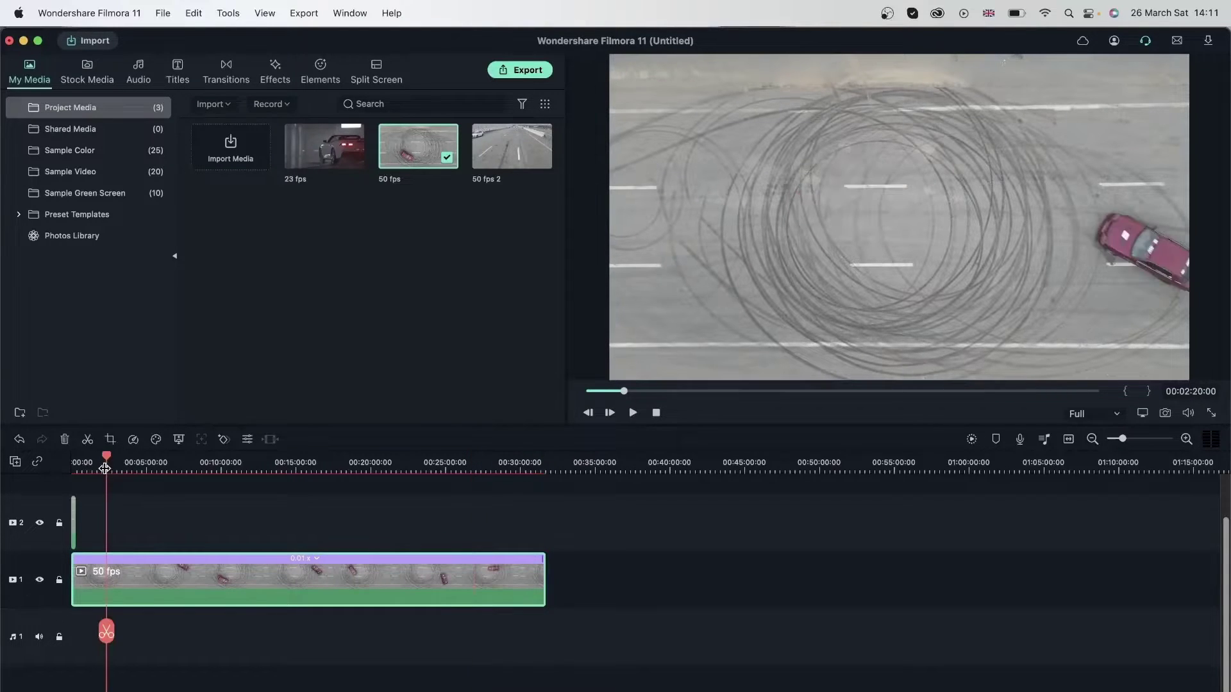
{"action": "key", "text": "space"}
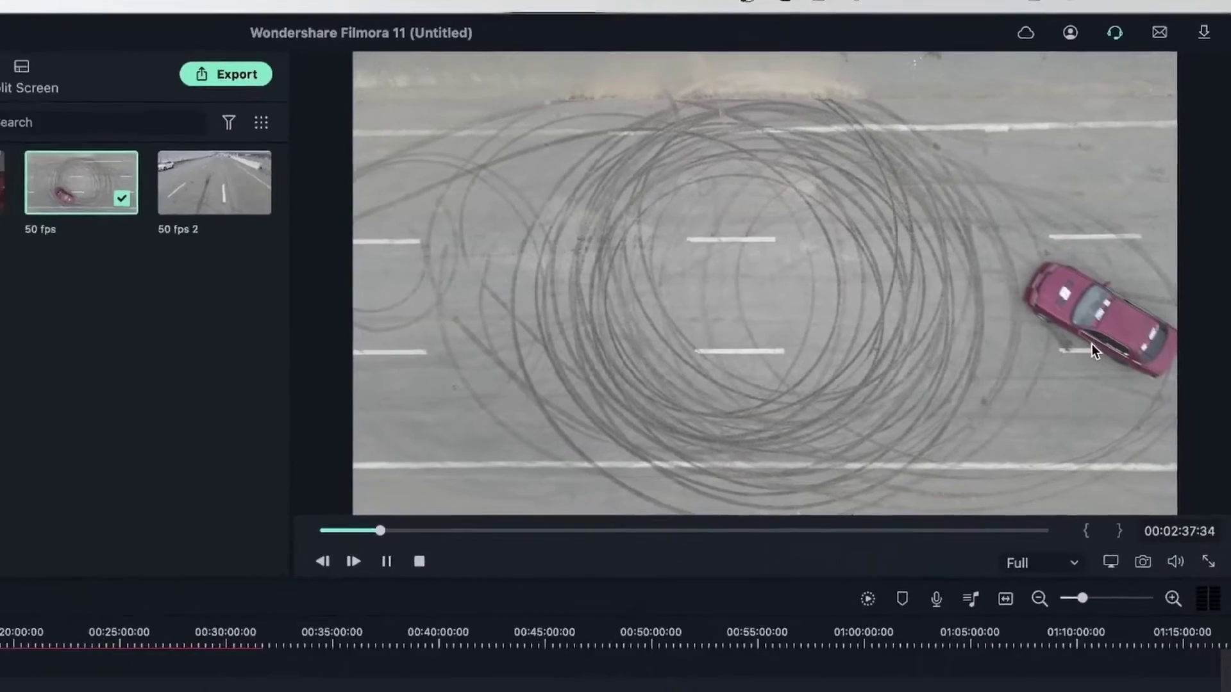
{"action": "key", "text": "space"}
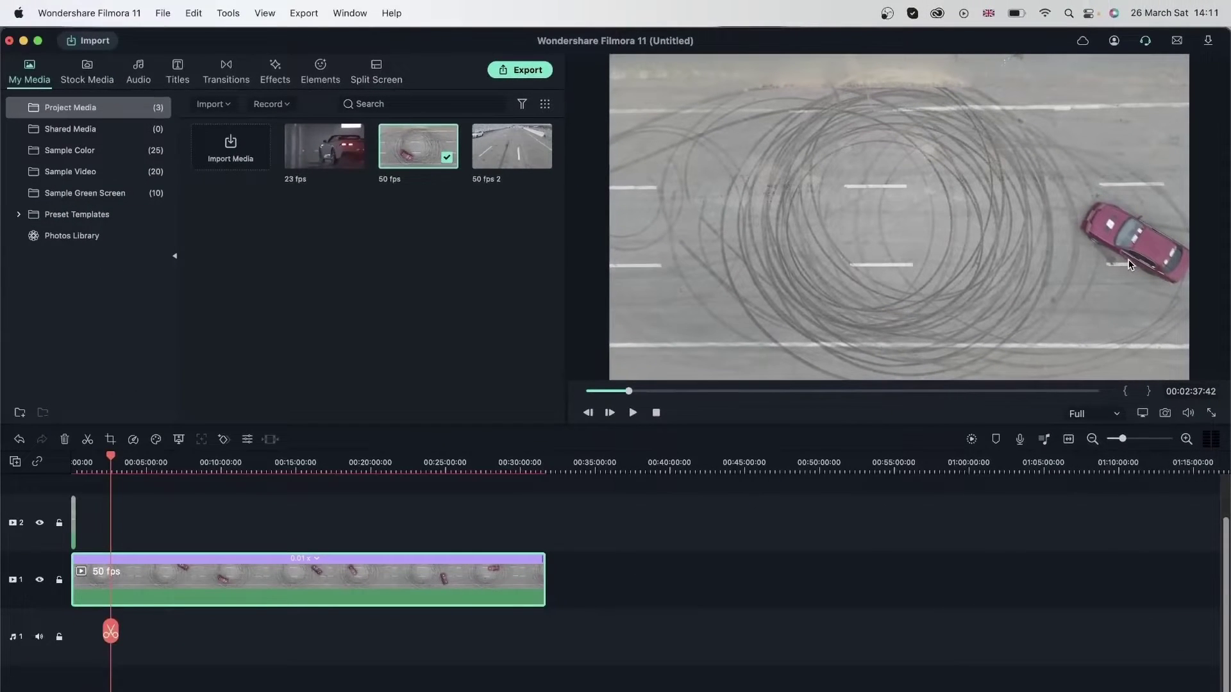
Speed the track 1 clip up to the maximum 99x and return the playhead to the start
{"action": "double_click", "coordinate": [302, 586]}
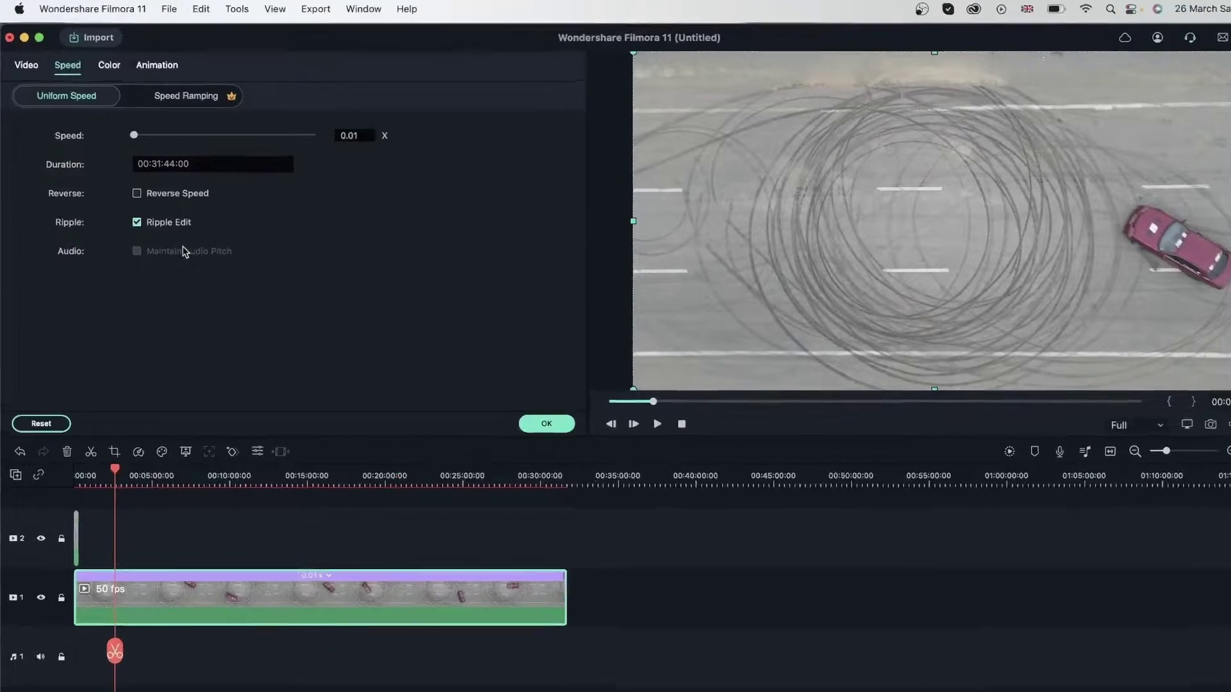
{"action": "left_click_drag", "start_coordinate": [137, 135], "coordinate": [249, 135]}
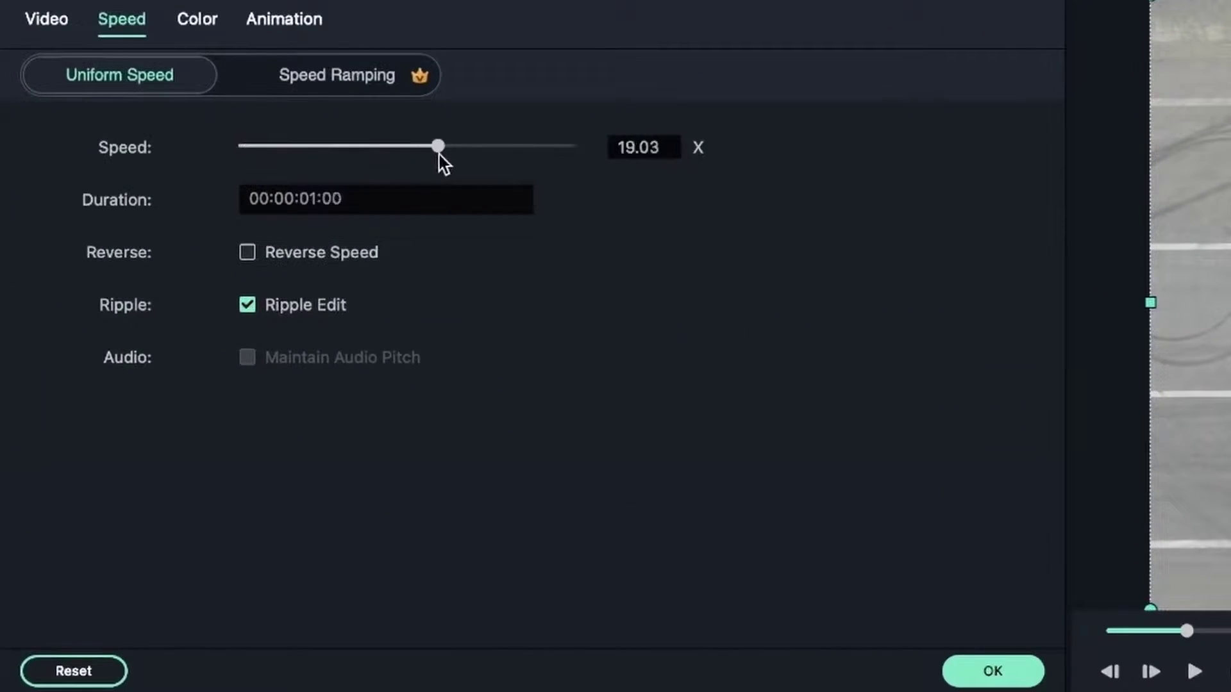
{"action": "left_click_drag", "start_coordinate": [441, 155], "coordinate": [620, 152]}
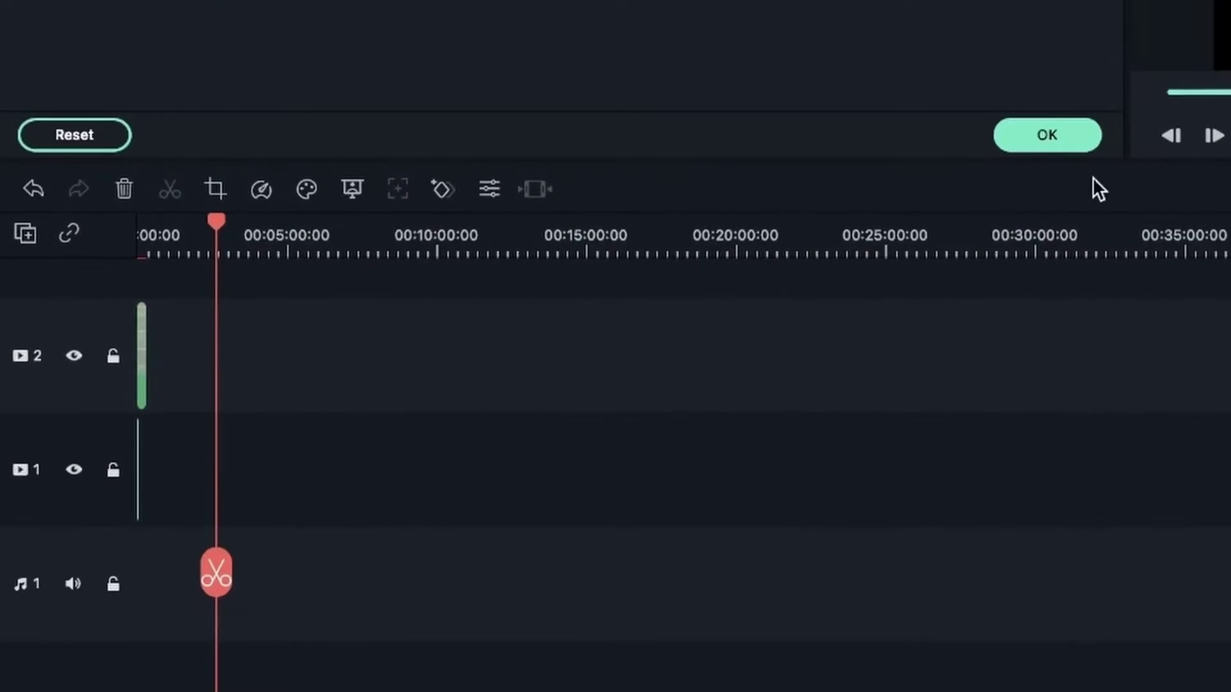
{"action": "left_click", "coordinate": [1086, 145]}
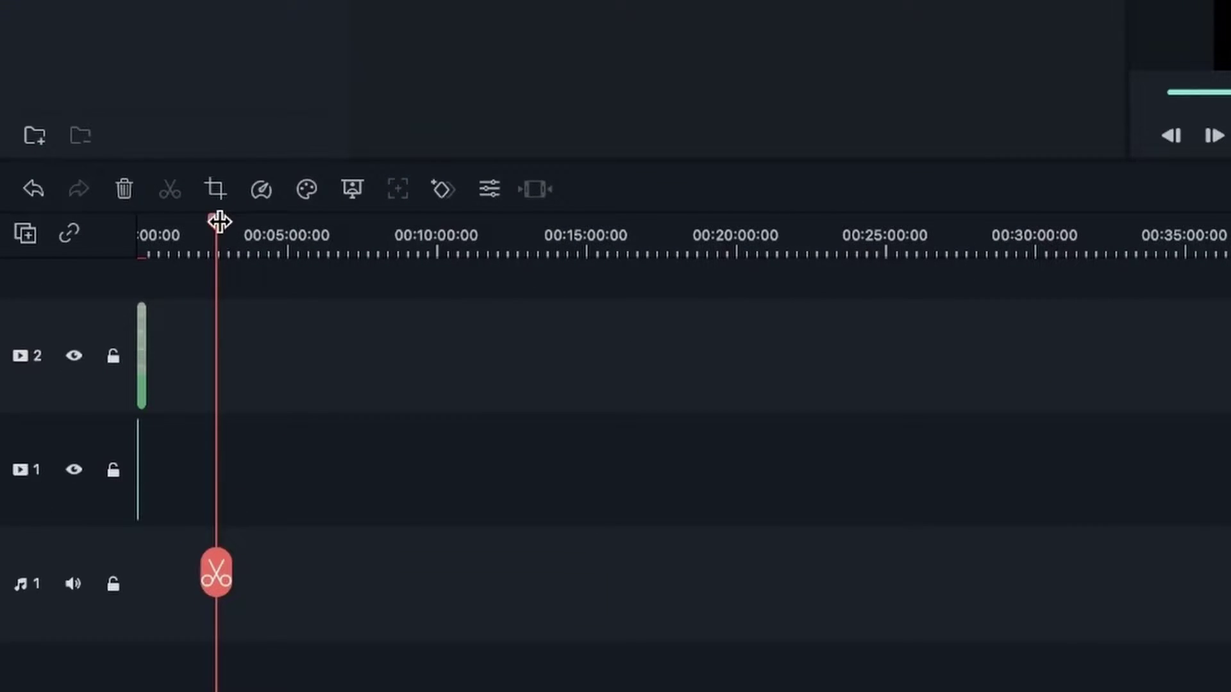
{"action": "left_click_drag", "start_coordinate": [220, 221], "coordinate": [138, 224]}
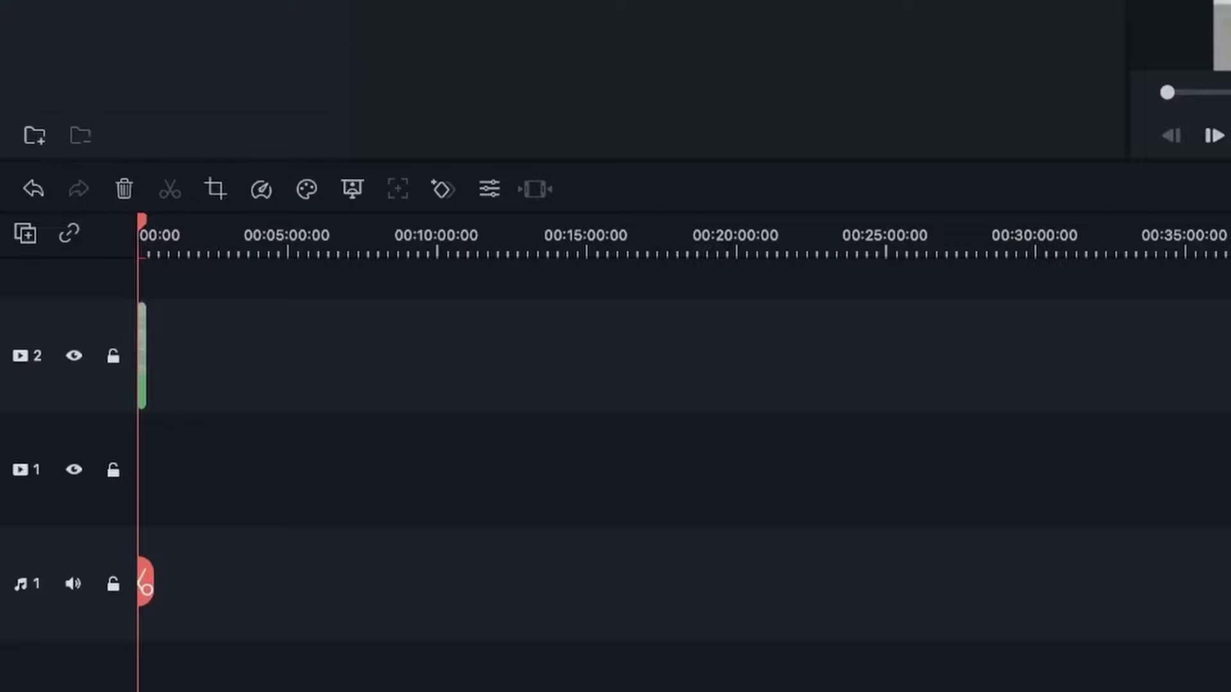
Play the normal-speed track 2 clip, hide track 2, and move the playhead back to 0
{"action": "scroll", "coordinate": [679, 356], "scroll_direction": "up", "scroll_amount": 10}
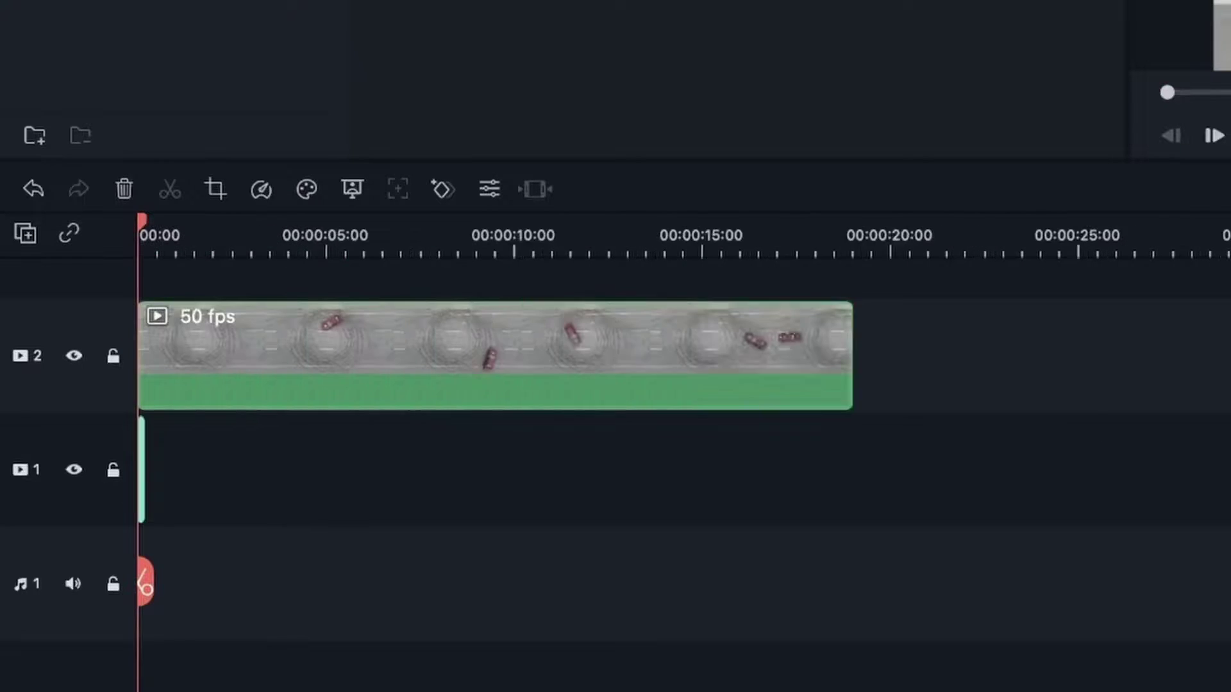
{"action": "left_click", "coordinate": [919, 342]}
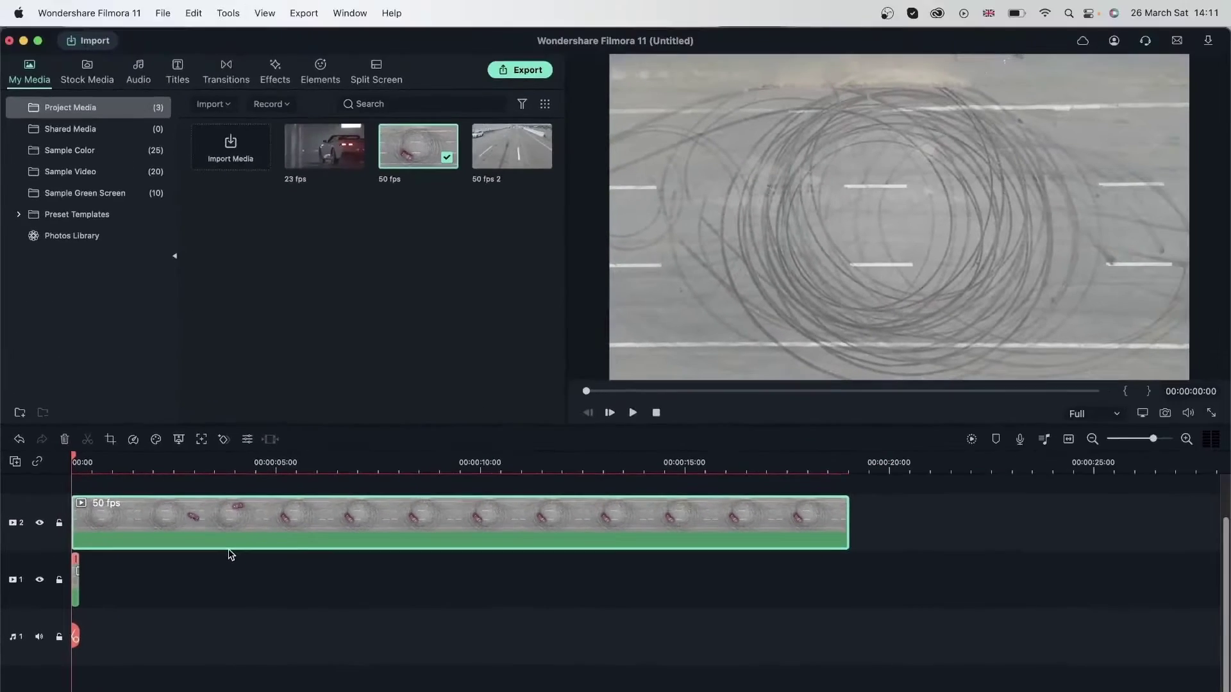
{"action": "key", "text": "space"}
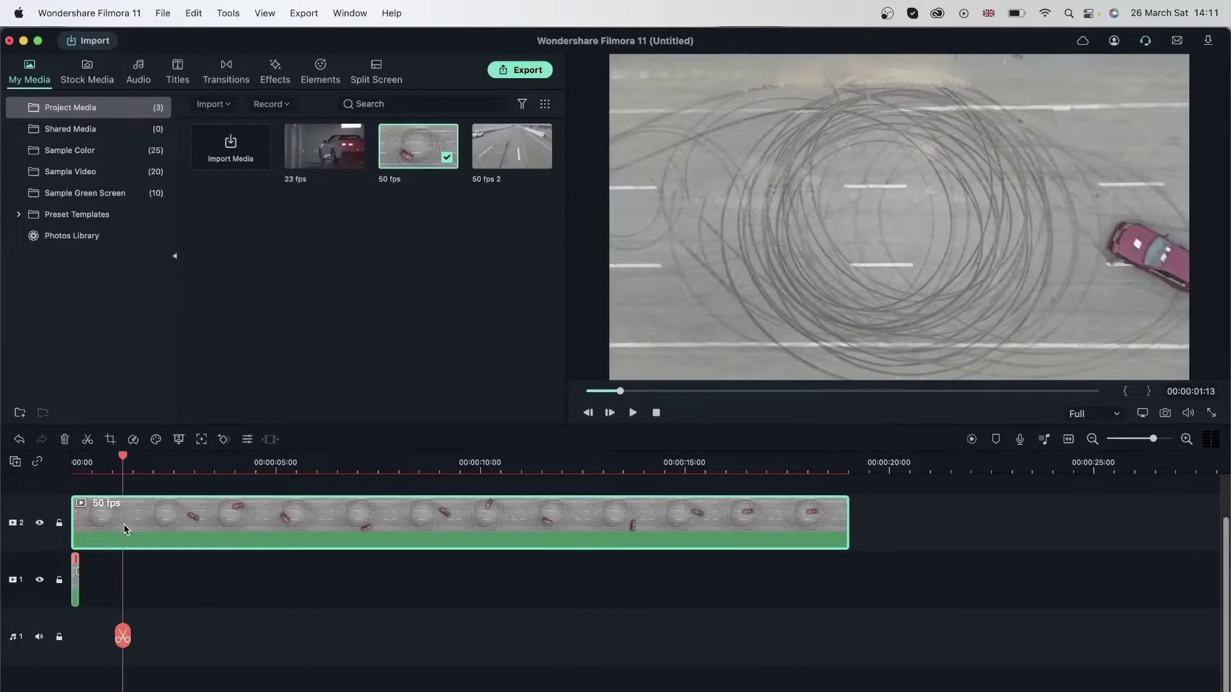
{"action": "key", "text": "space"}
{"action": "left_click", "coordinate": [39, 523]}
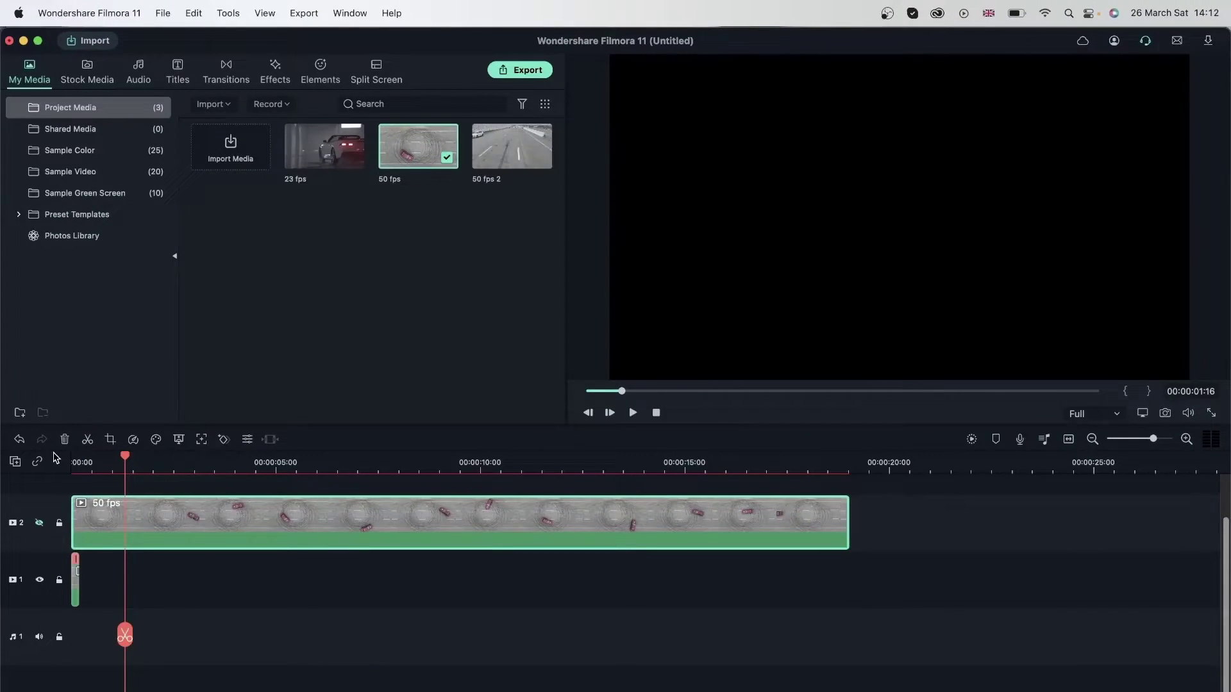
{"action": "left_click", "coordinate": [124, 456]}
{"action": "left_click_drag", "start_coordinate": [125, 456], "coordinate": [39, 466]}
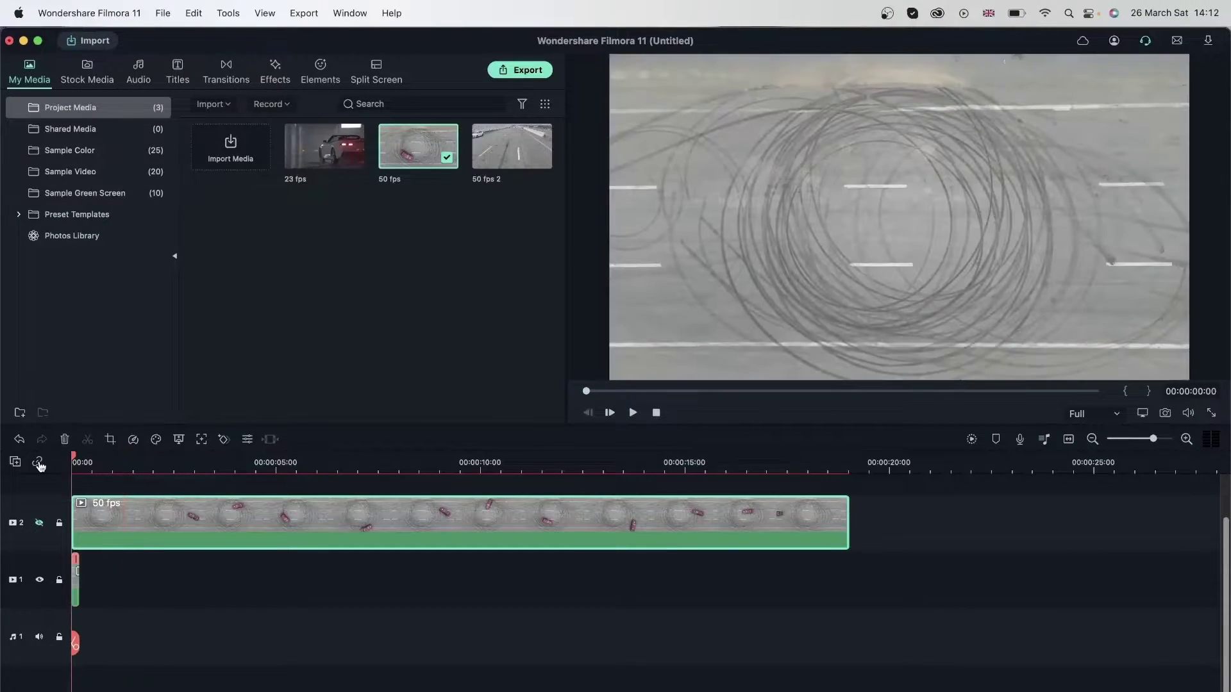
Try several speed slider values on the track 1 clip, then enter 2.00x exactly
{"action": "double_click", "coordinate": [74, 577]}
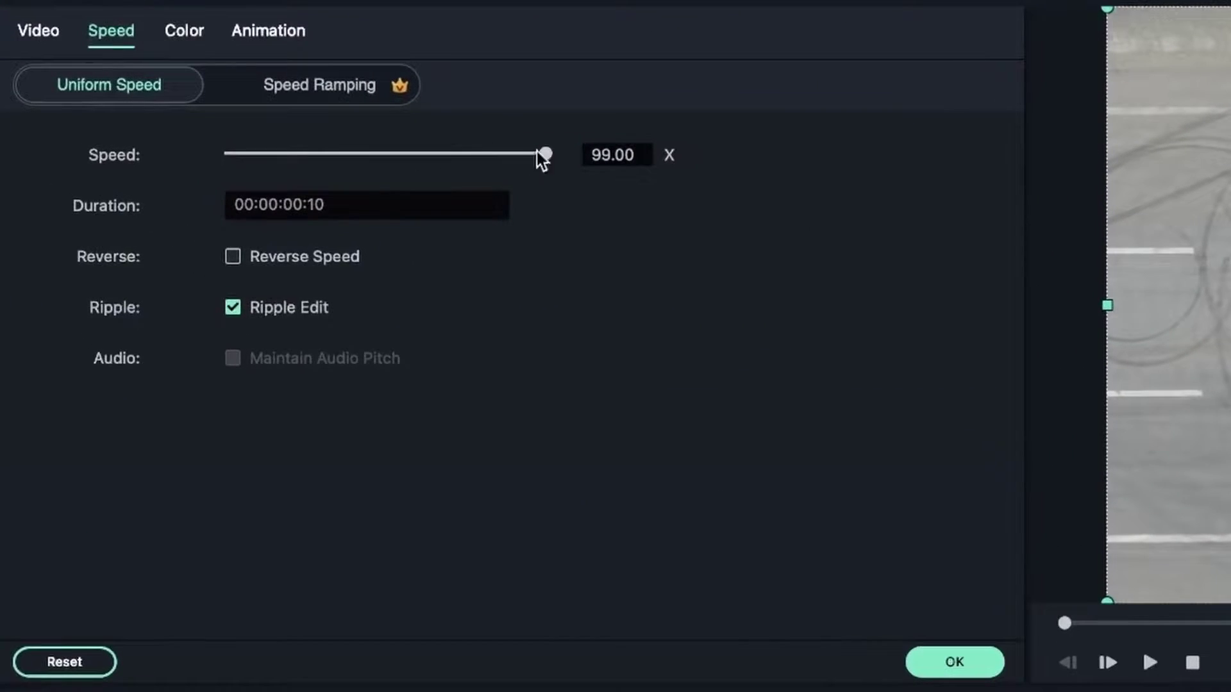
{"action": "left_click_drag", "start_coordinate": [537, 153], "coordinate": [372, 201]}
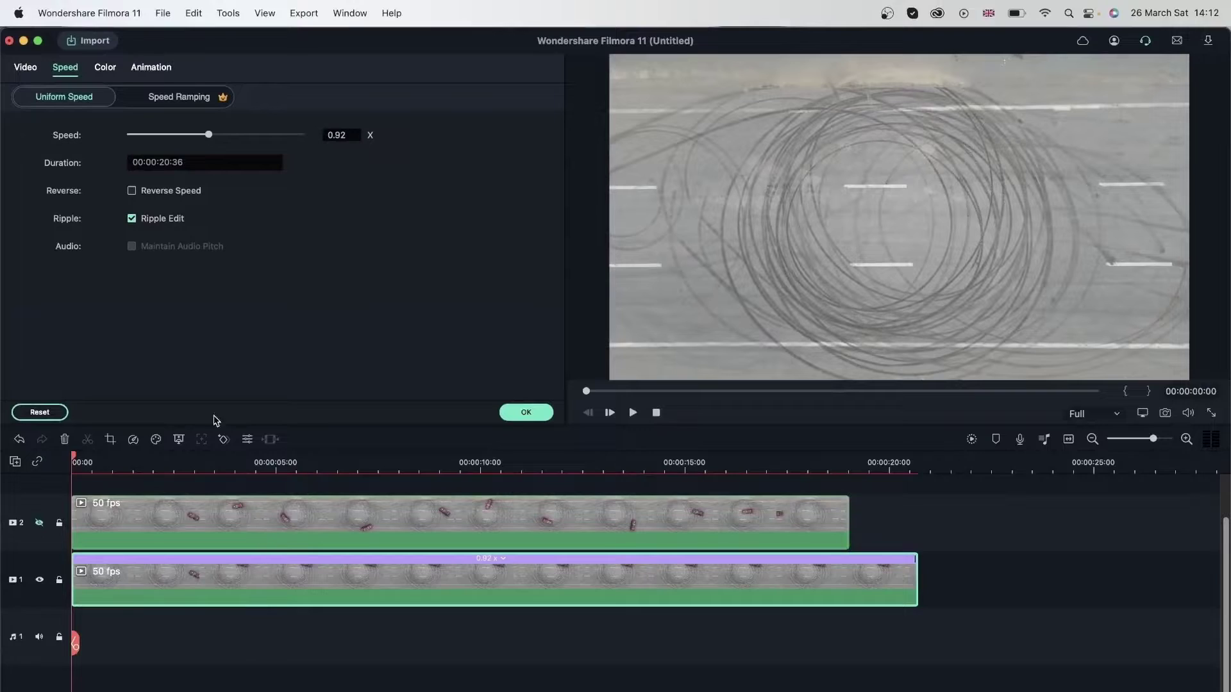
{"action": "left_click_drag", "start_coordinate": [209, 135], "coordinate": [219, 135]}
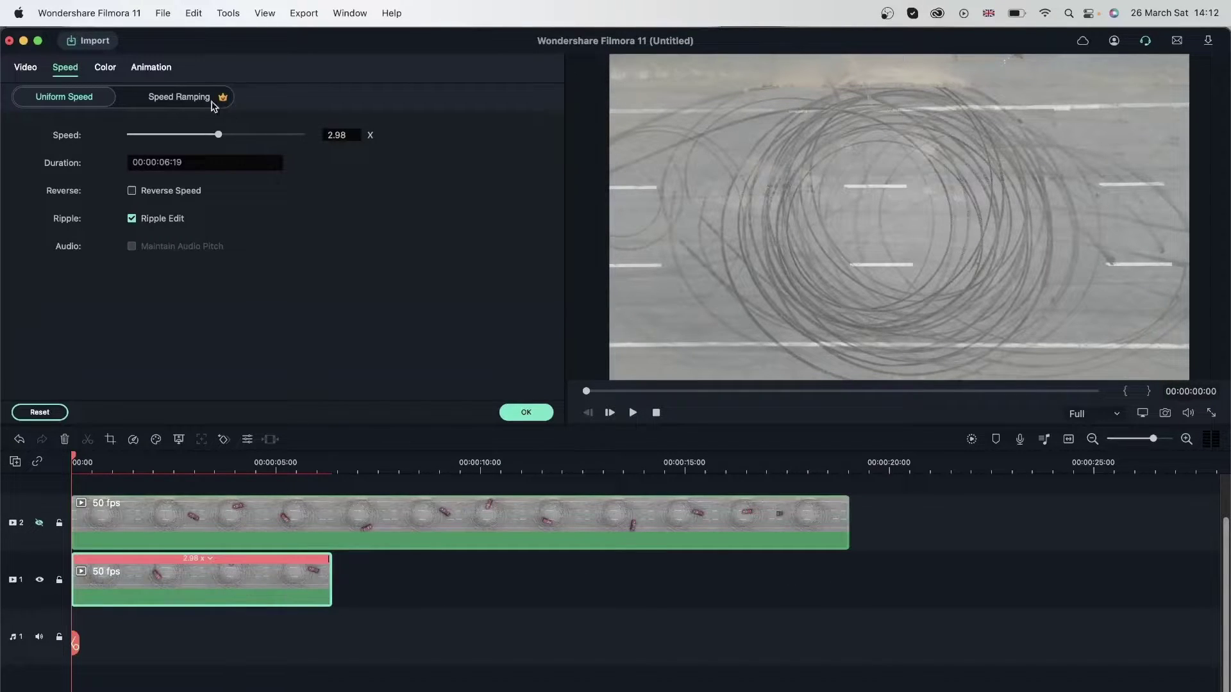
{"action": "left_click_drag", "start_coordinate": [218, 136], "coordinate": [216, 135]}
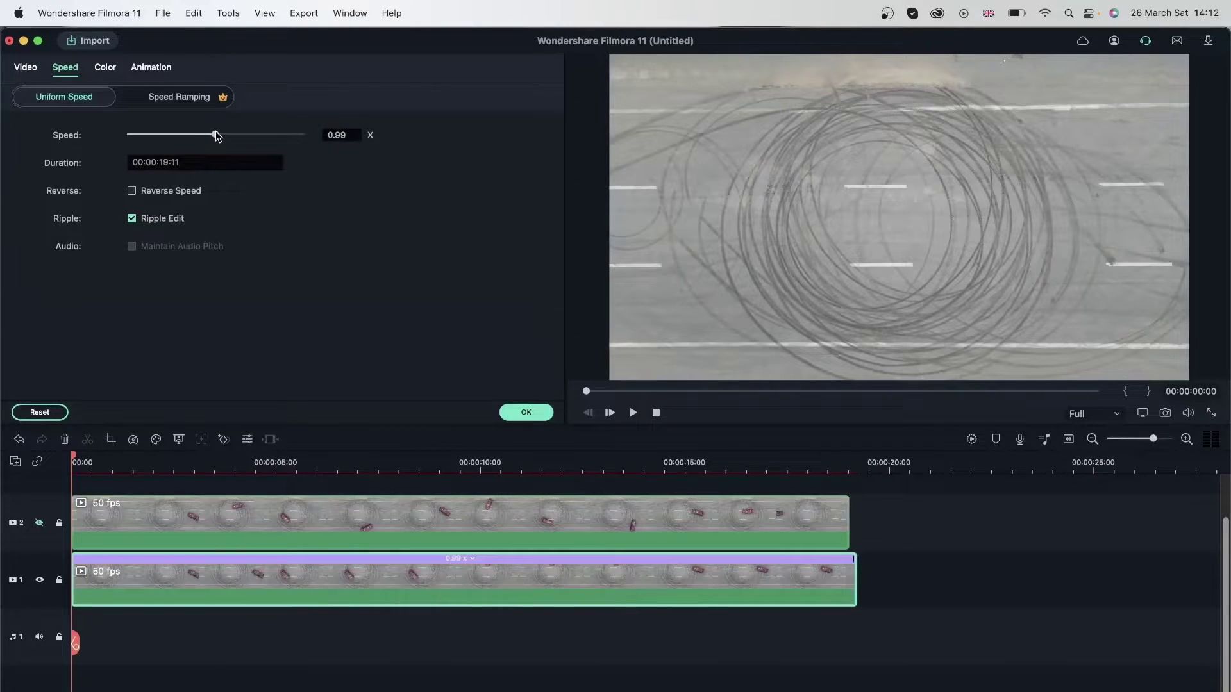
{"action": "double_click", "coordinate": [345, 135]}
{"action": "type", "text": "2.00"}
{"action": "key", "text": "Return"}
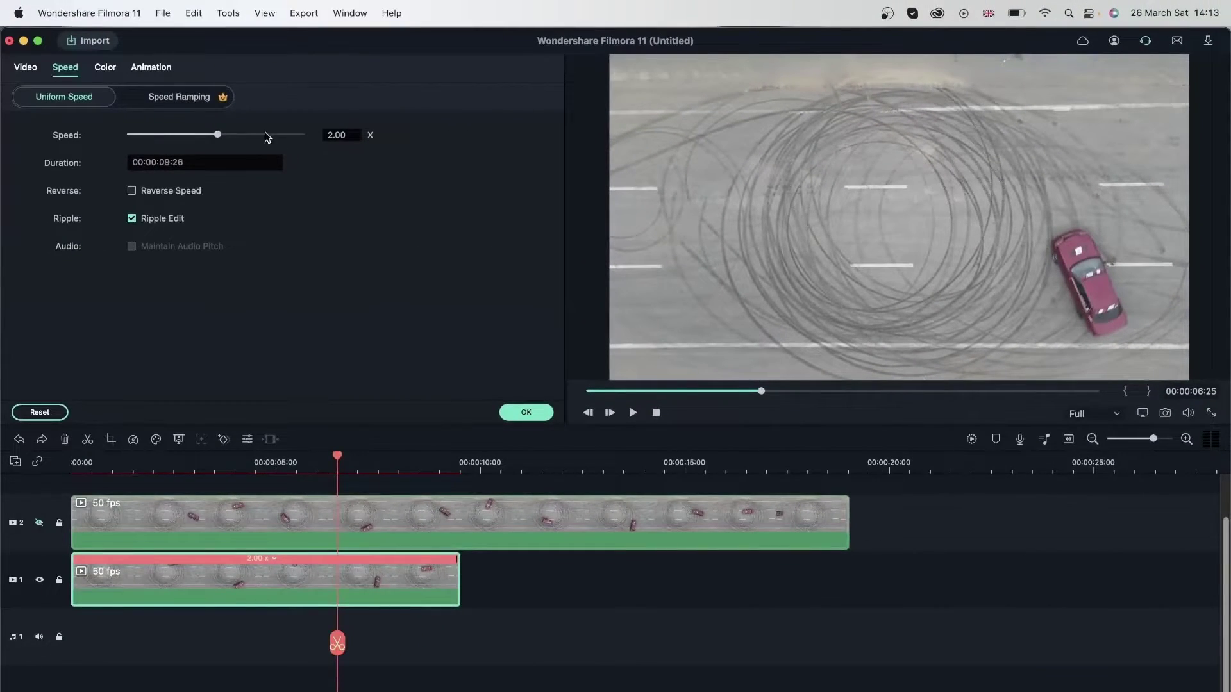
Set the track 1 clip's speed to 0.70x
{"action": "left_click_drag", "start_coordinate": [219, 135], "coordinate": [214, 136]}
{"action": "left_click", "coordinate": [350, 134]}
{"action": "type", "text": "0.70"}
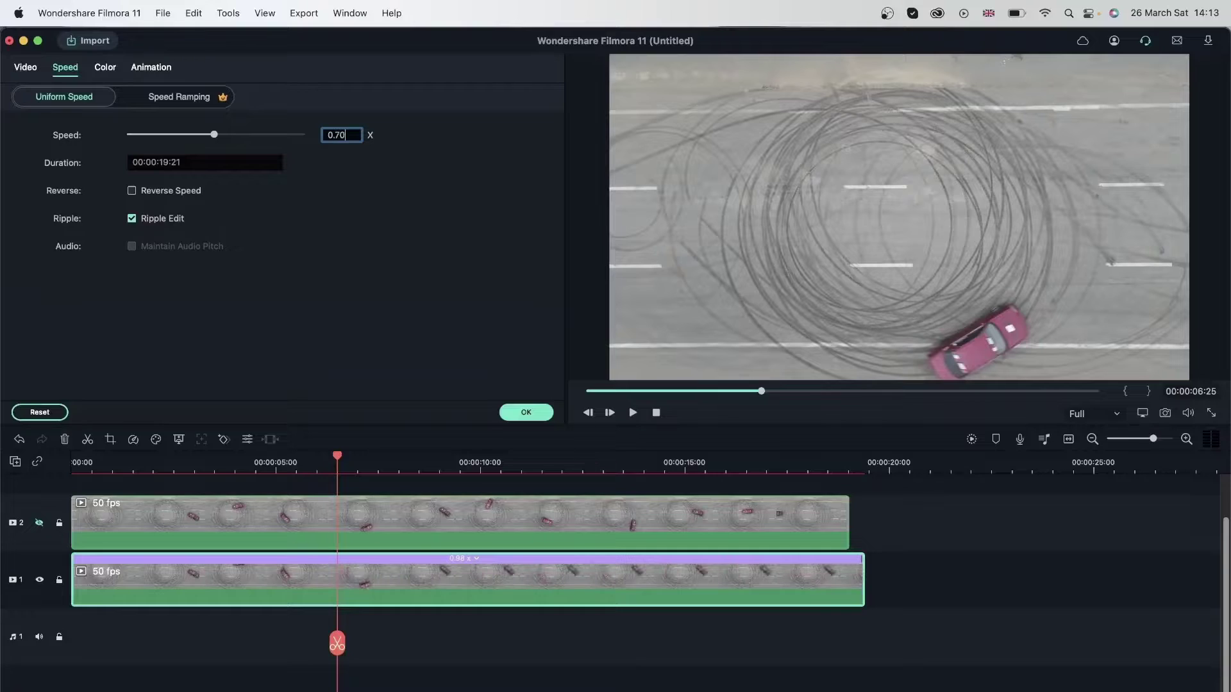
{"action": "key", "text": "Return"}
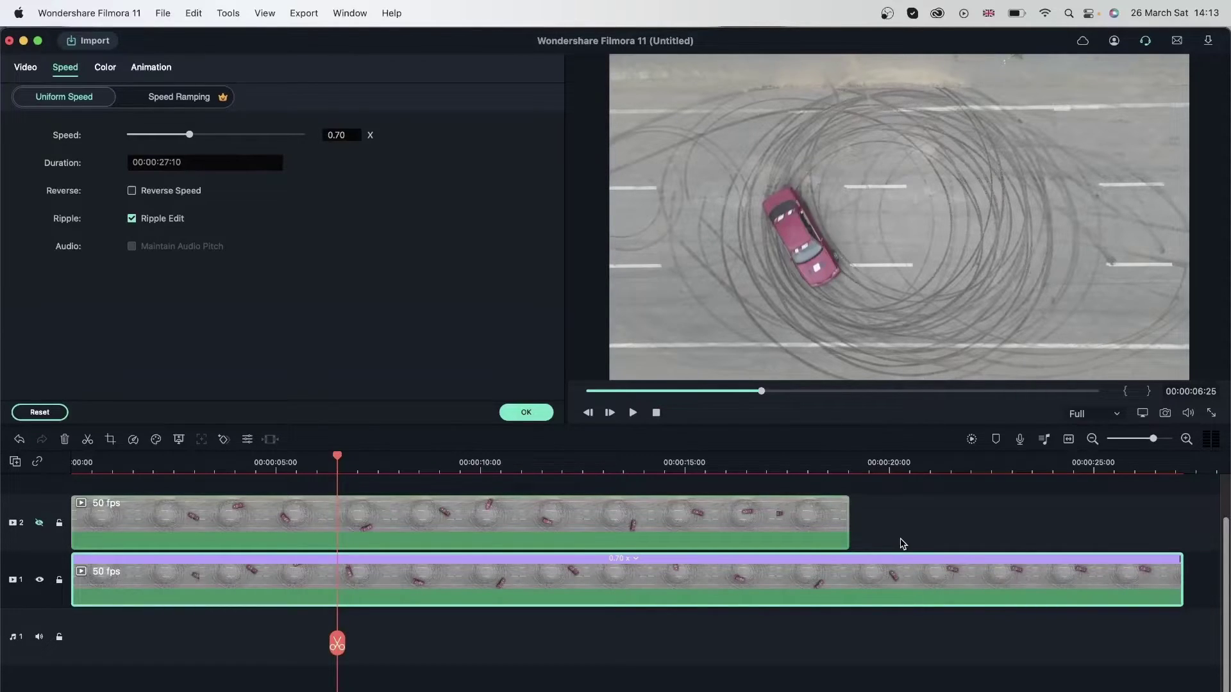
Compare the upper clip's speed and duration, then move the playhead to about 5 seconds
{"action": "left_click", "coordinate": [826, 520]}
{"action": "left_click", "coordinate": [846, 468]}
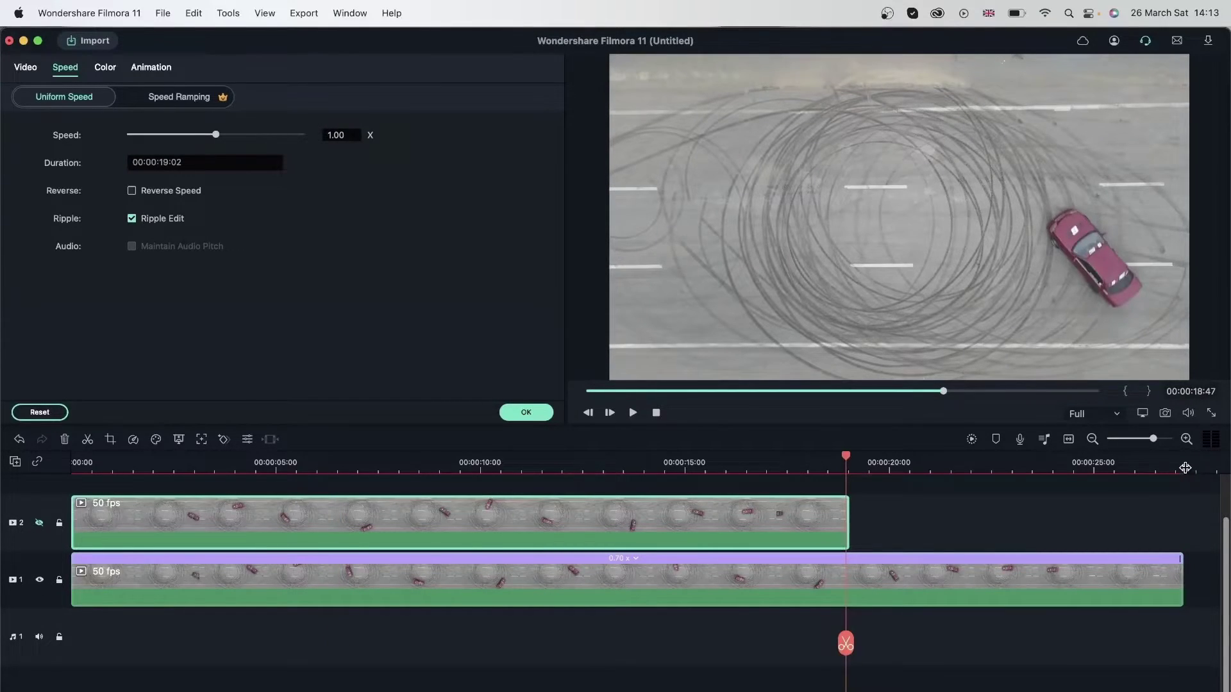
{"action": "left_click", "coordinate": [1184, 468]}
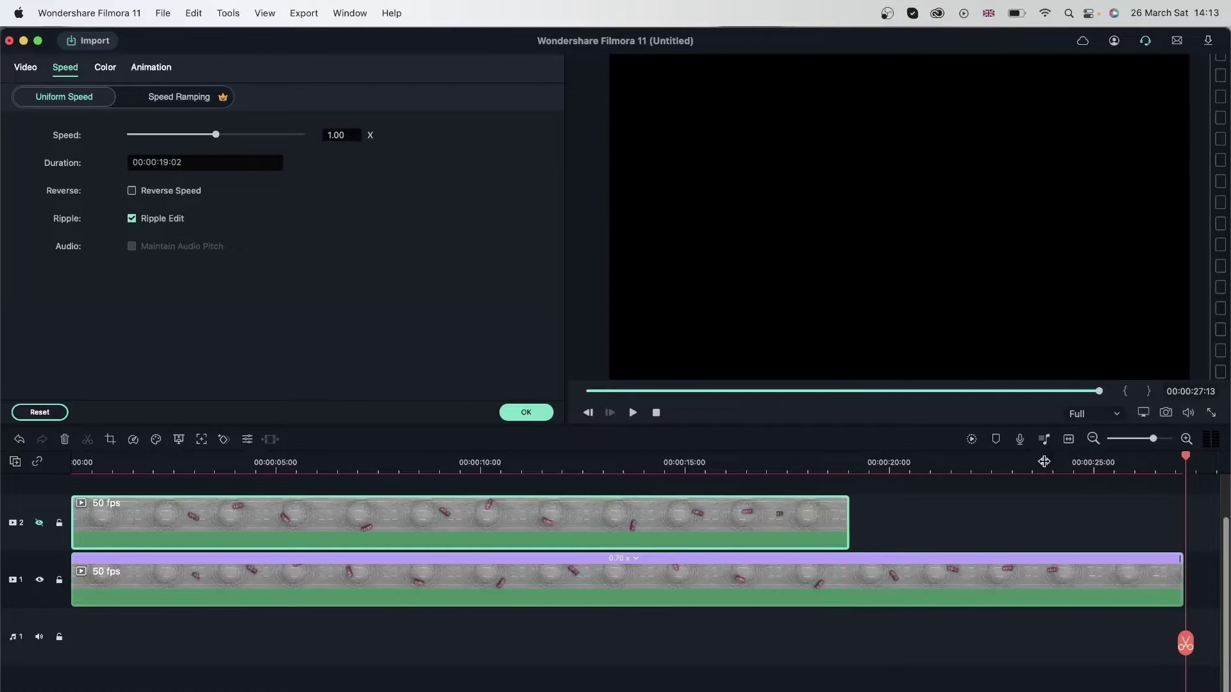
{"action": "left_click", "coordinate": [299, 466]}
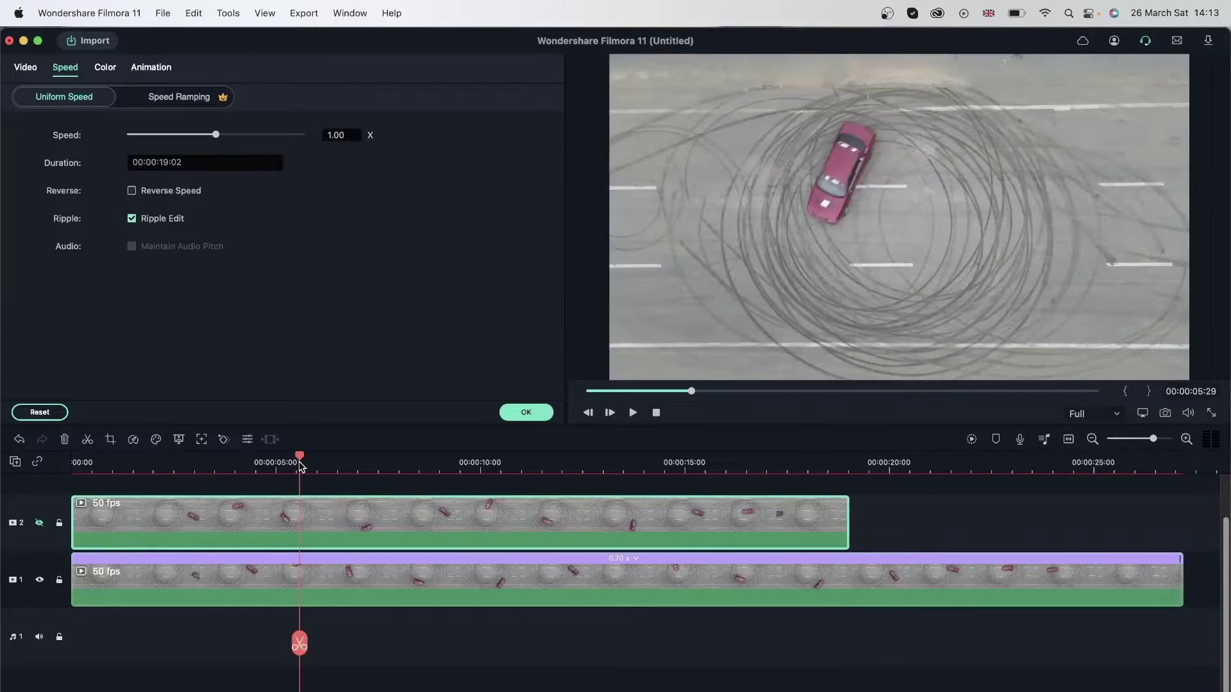
Try the lower clip at 28.15x, 0.20x, 99x and 7.15x, then reset it to 1.00x (00:00:19:02)
{"action": "key", "text": "space"}
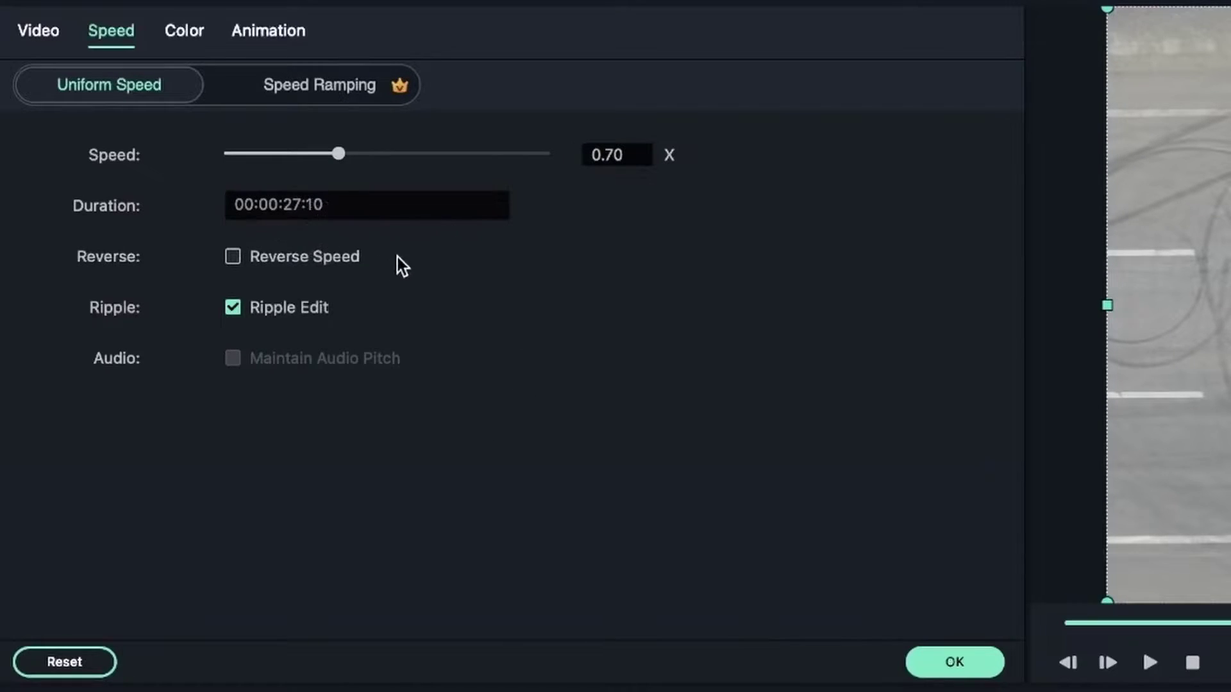
{"action": "left_click", "coordinate": [428, 152]}
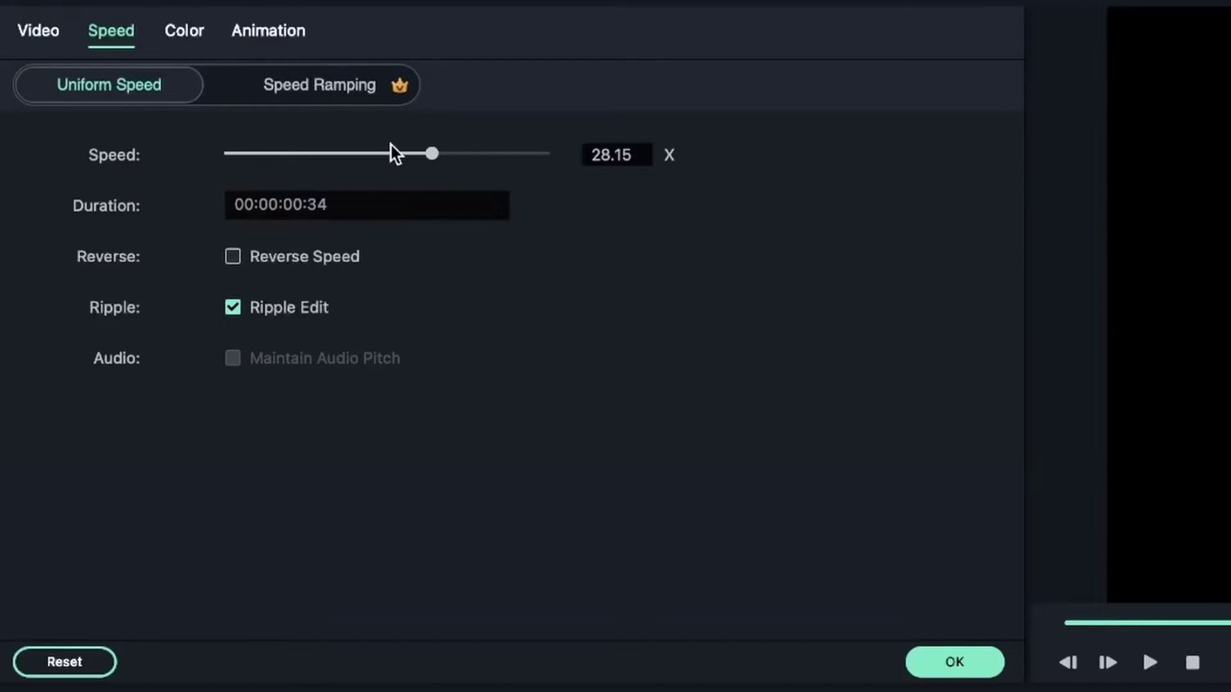
{"action": "left_click", "coordinate": [257, 154]}
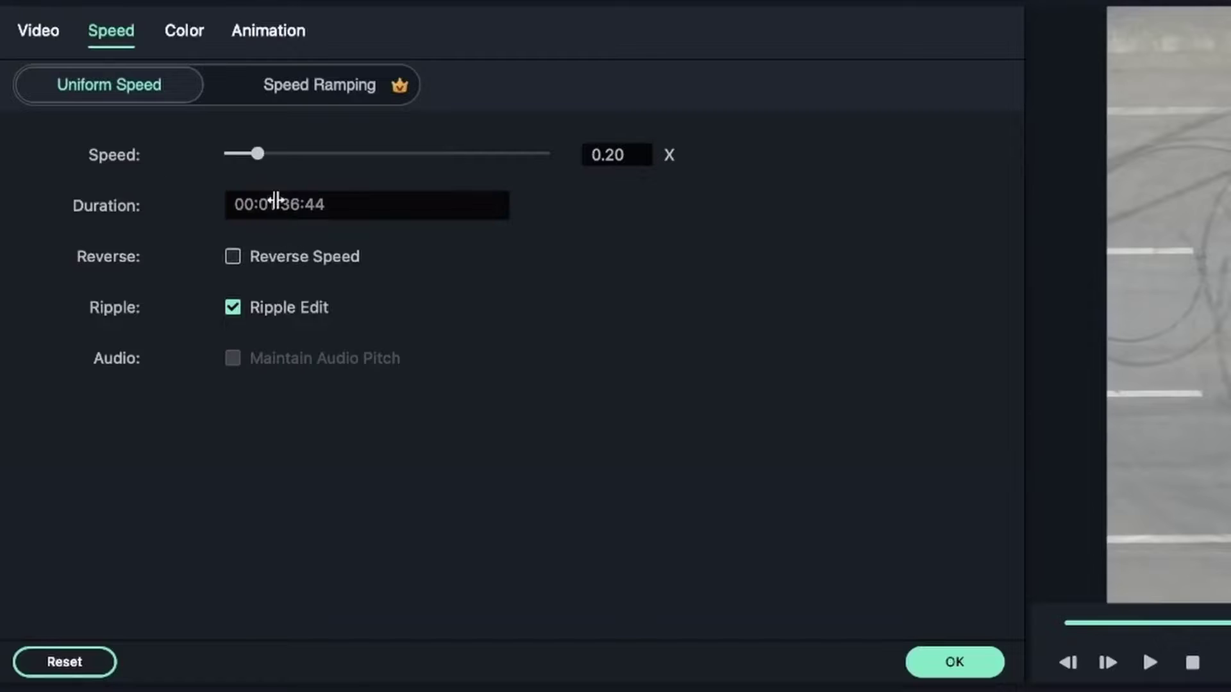
{"action": "left_click", "coordinate": [533, 156]}
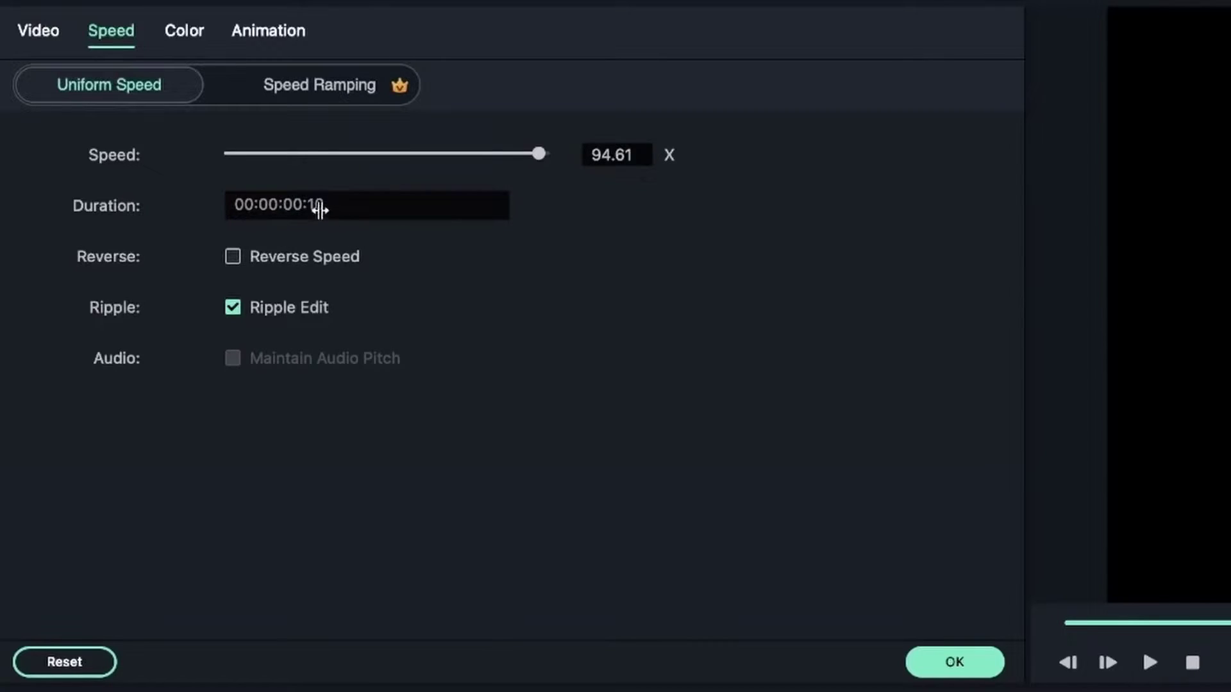
{"action": "left_click_drag", "start_coordinate": [537, 156], "coordinate": [577, 160]}
{"action": "left_click", "coordinate": [422, 158]}
{"action": "left_click_drag", "start_coordinate": [420, 158], "coordinate": [396, 155]}
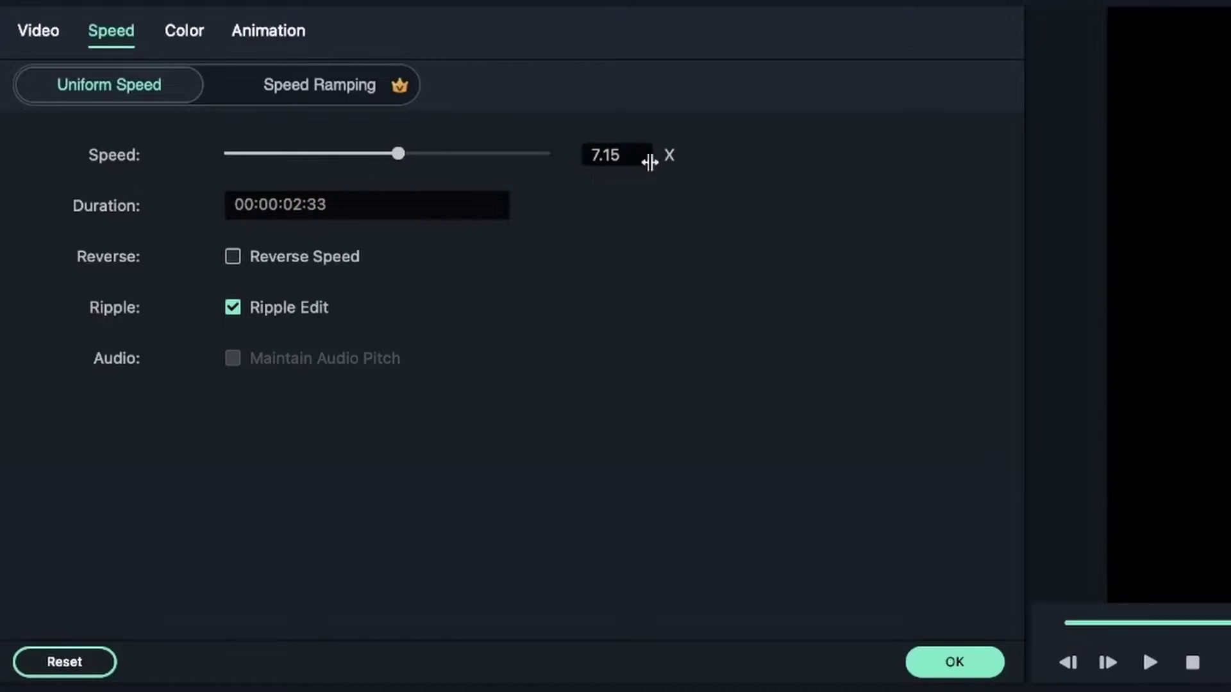
{"action": "left_click", "coordinate": [62, 663]}
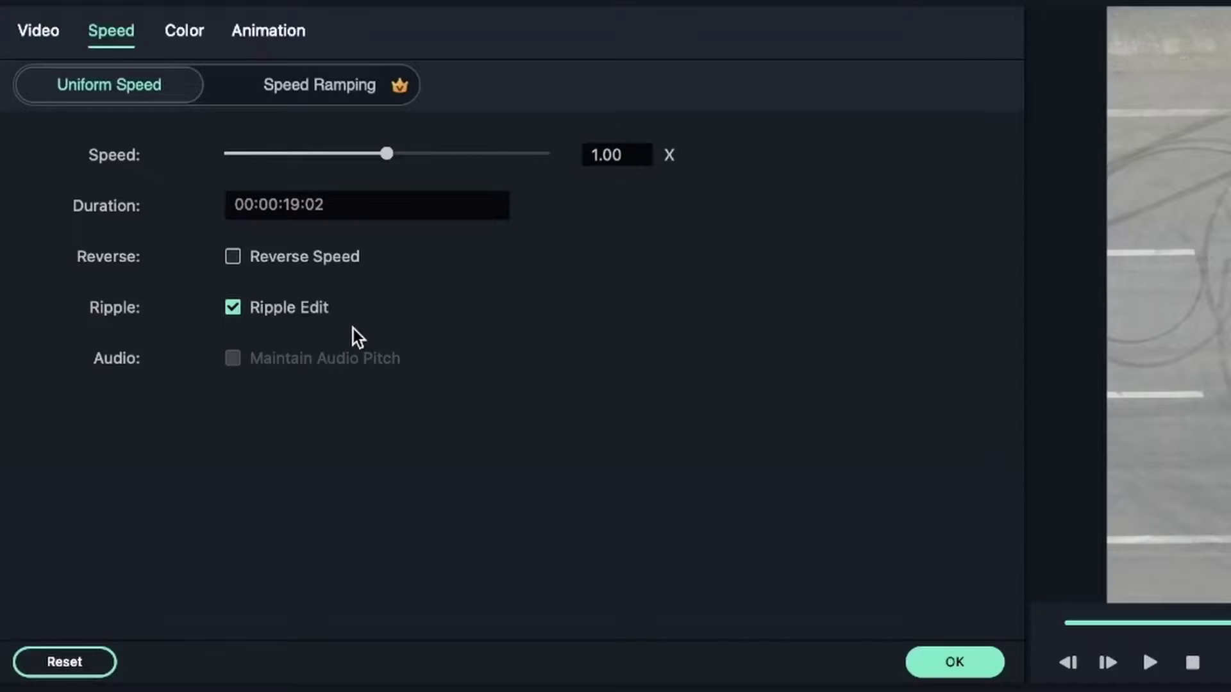
Turn on Reverse Speed for the 1.00x lower clip and set preview playback quality to 1/4
{"action": "left_click", "coordinate": [232, 257]}
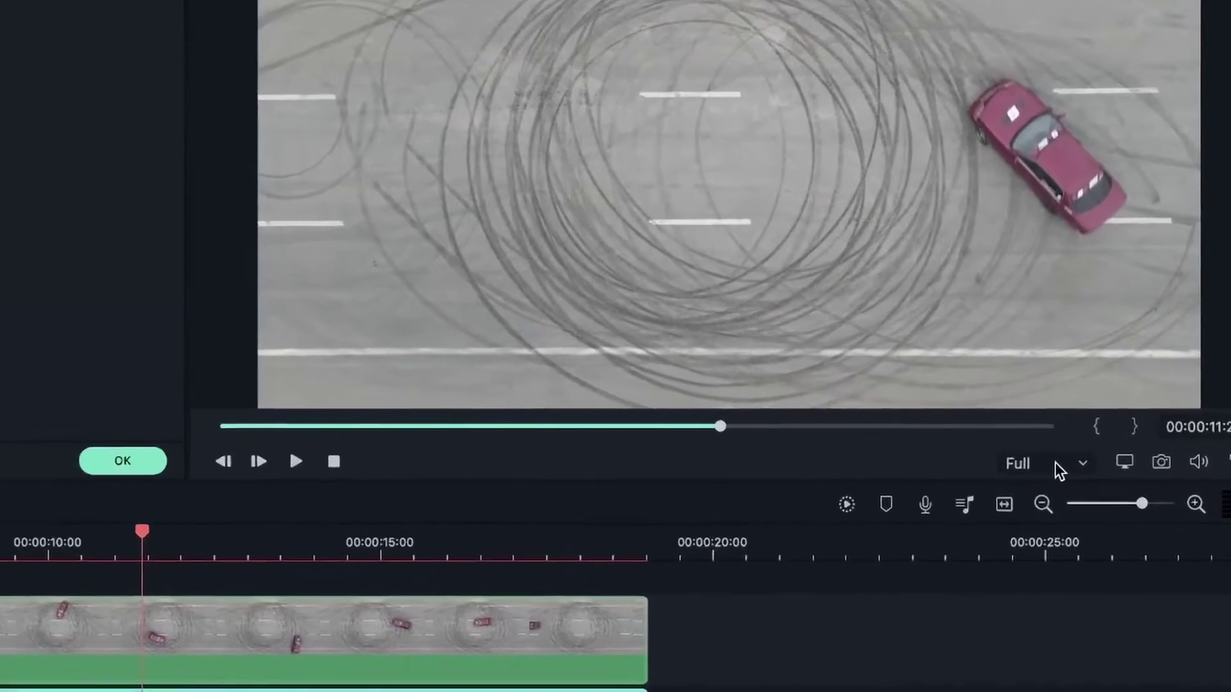
{"action": "left_click", "coordinate": [1059, 466]}
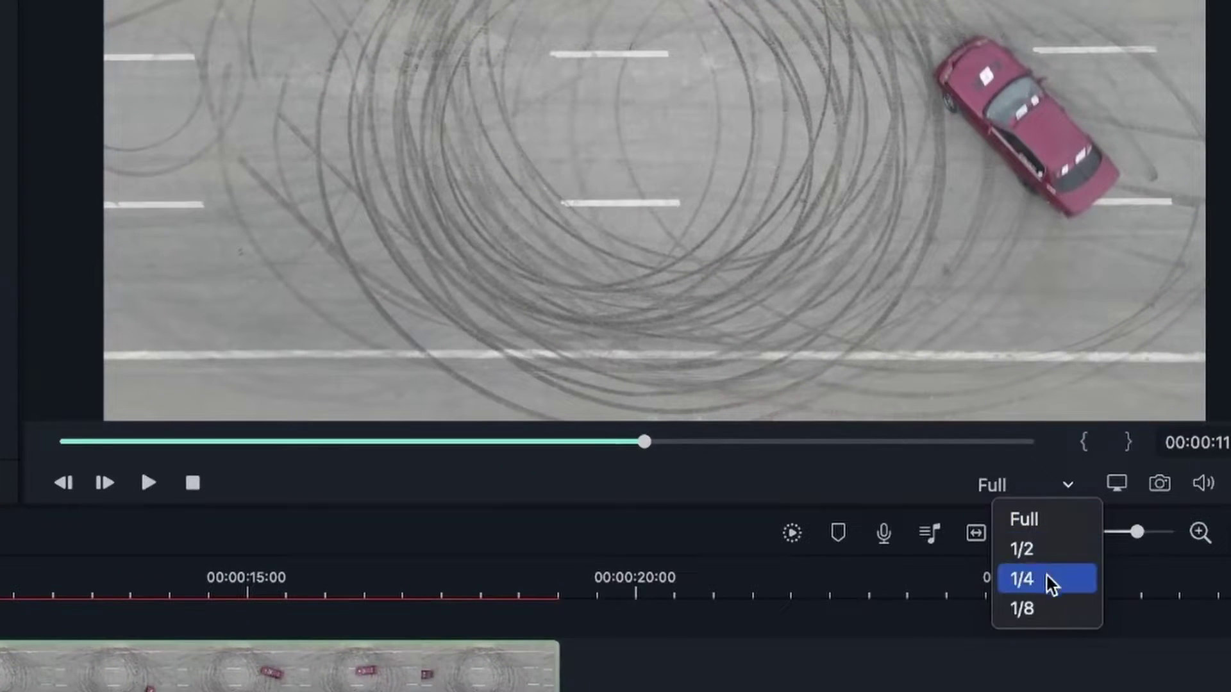
{"action": "left_click", "coordinate": [1045, 579]}
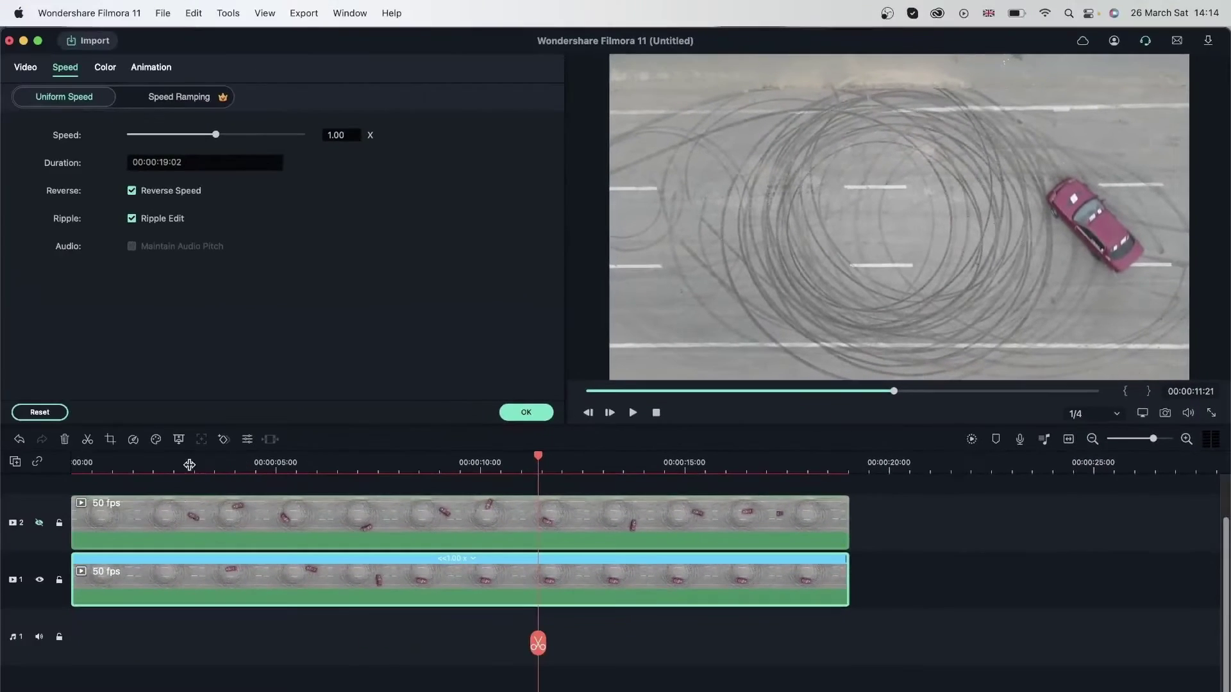
{"action": "left_click_drag", "start_coordinate": [189, 465], "coordinate": [36, 462]}
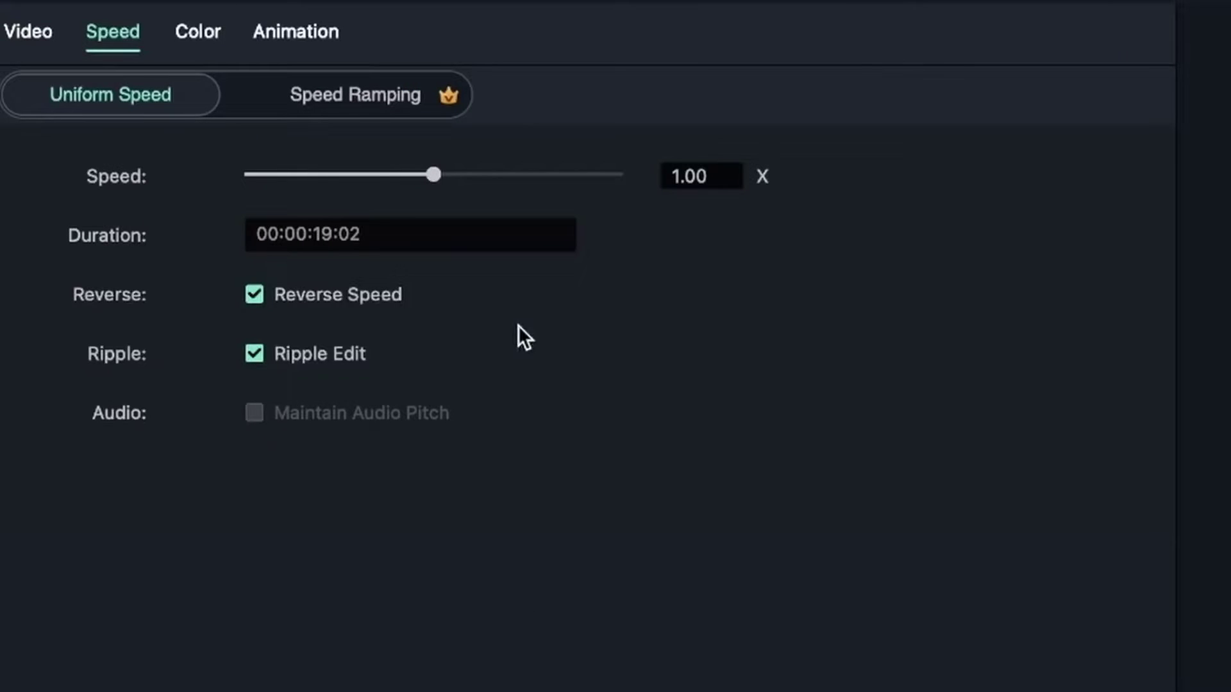
Speed the reversed clip to 3.06x (00:00:06:11) and render the timeline preview
{"action": "left_click", "coordinate": [512, 174]}
{"action": "left_click", "coordinate": [492, 178]}
{"action": "left_click_drag", "start_coordinate": [466, 174], "coordinate": [439, 175]}
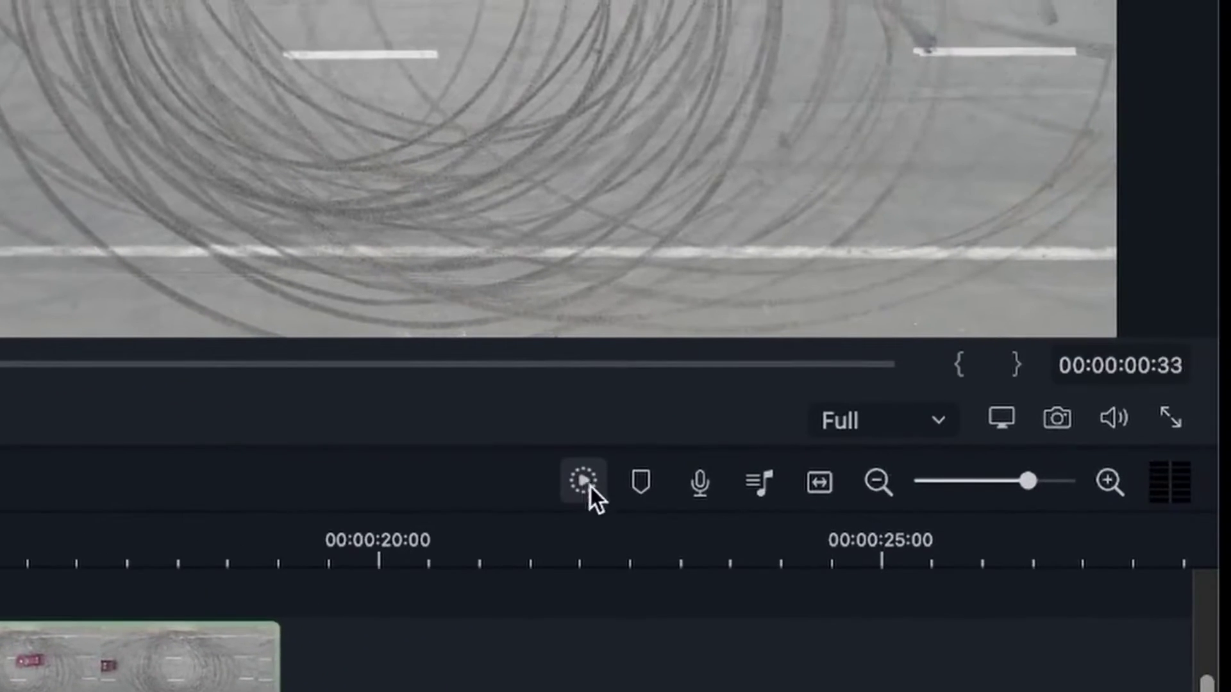
{"action": "left_click", "coordinate": [582, 481]}
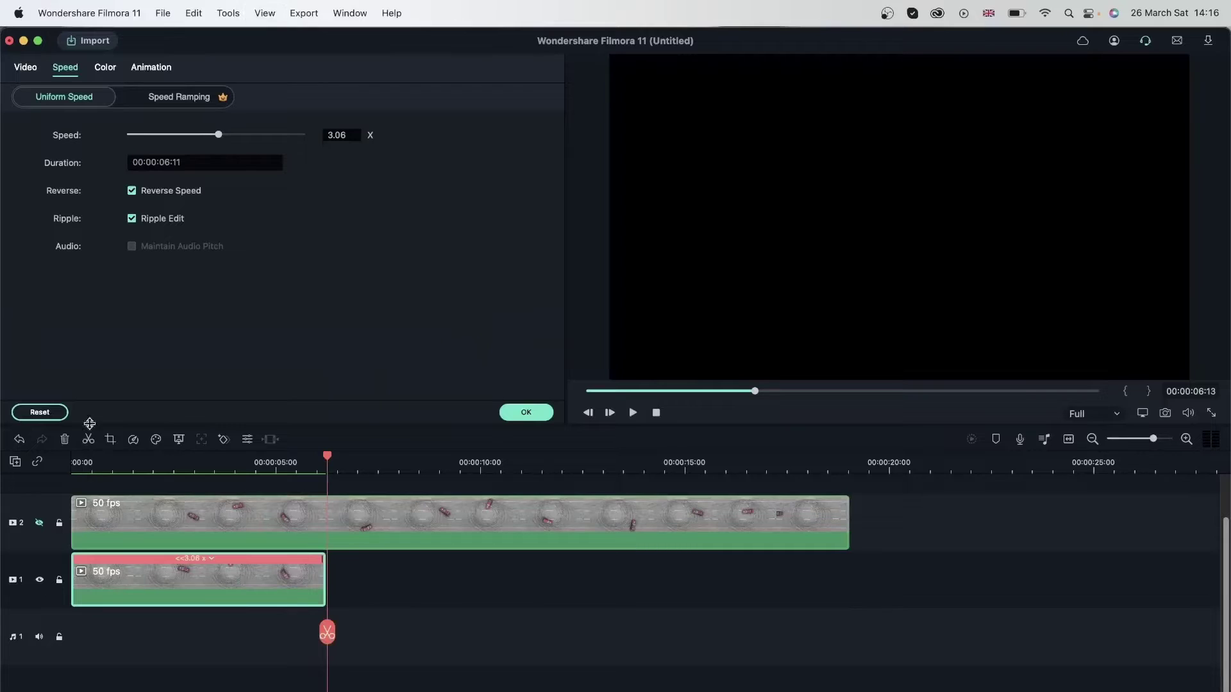
Slow the reversed clip to 0.79x, render the preview, and play it from the start to about 10 seconds
{"action": "left_click", "coordinate": [197, 135]}
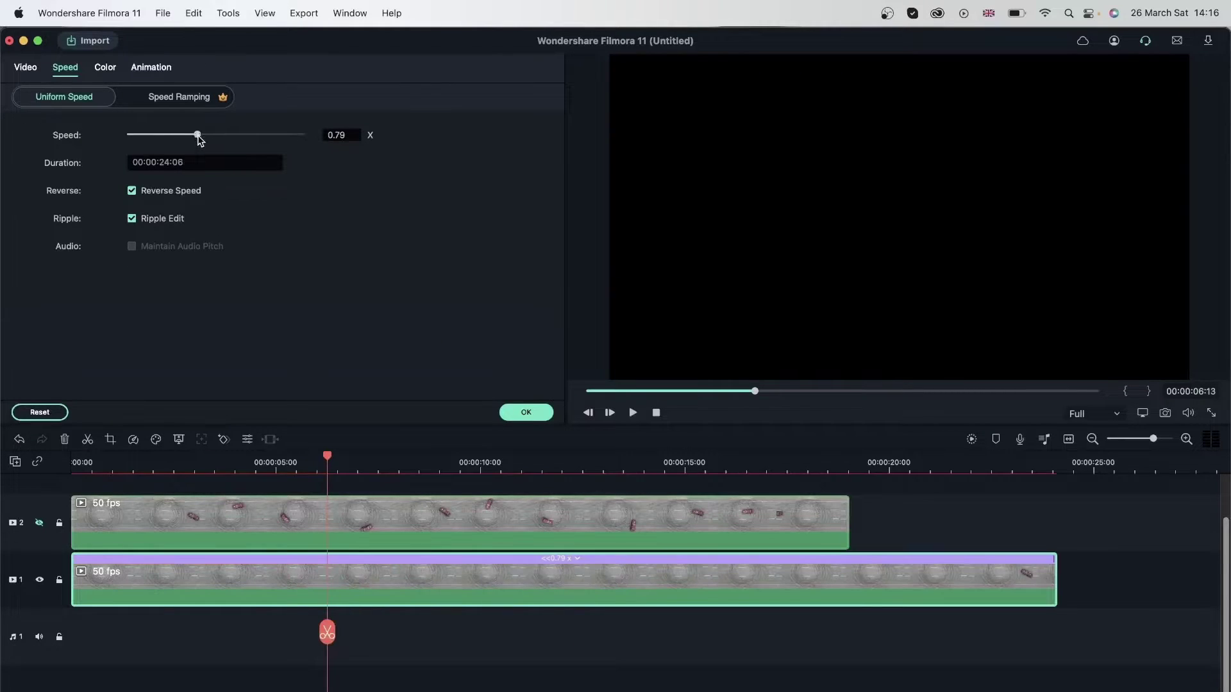
{"action": "left_click", "coordinate": [971, 441]}
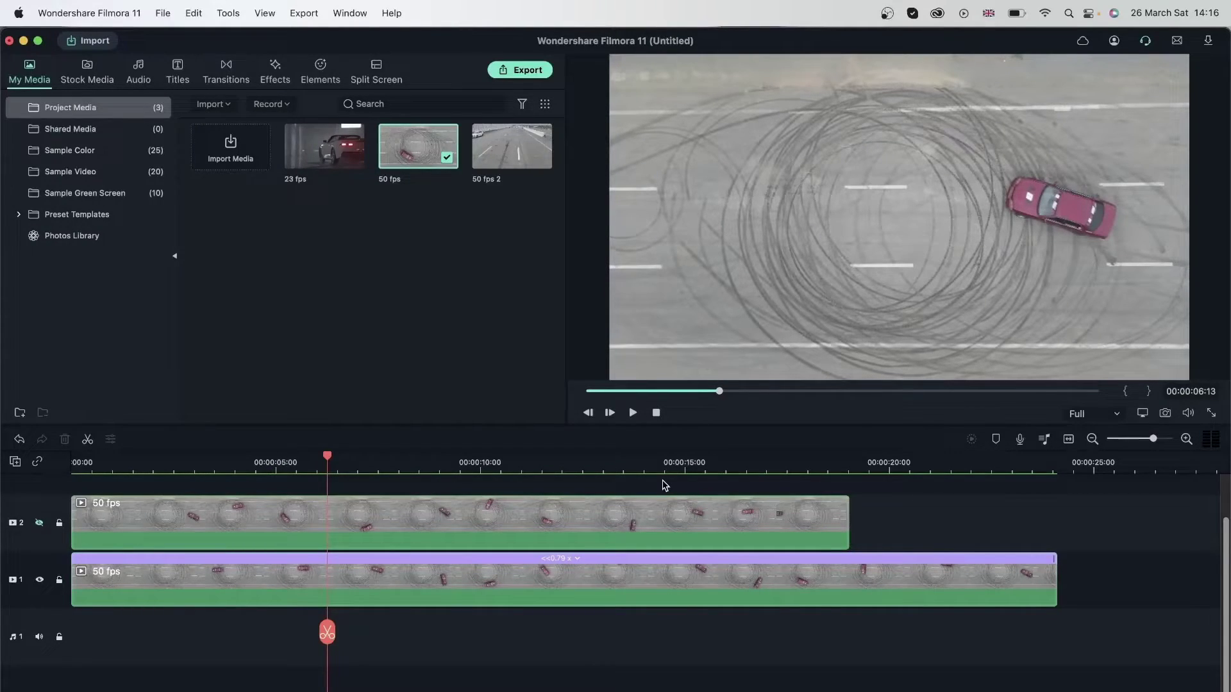
{"action": "left_click", "coordinate": [70, 466]}
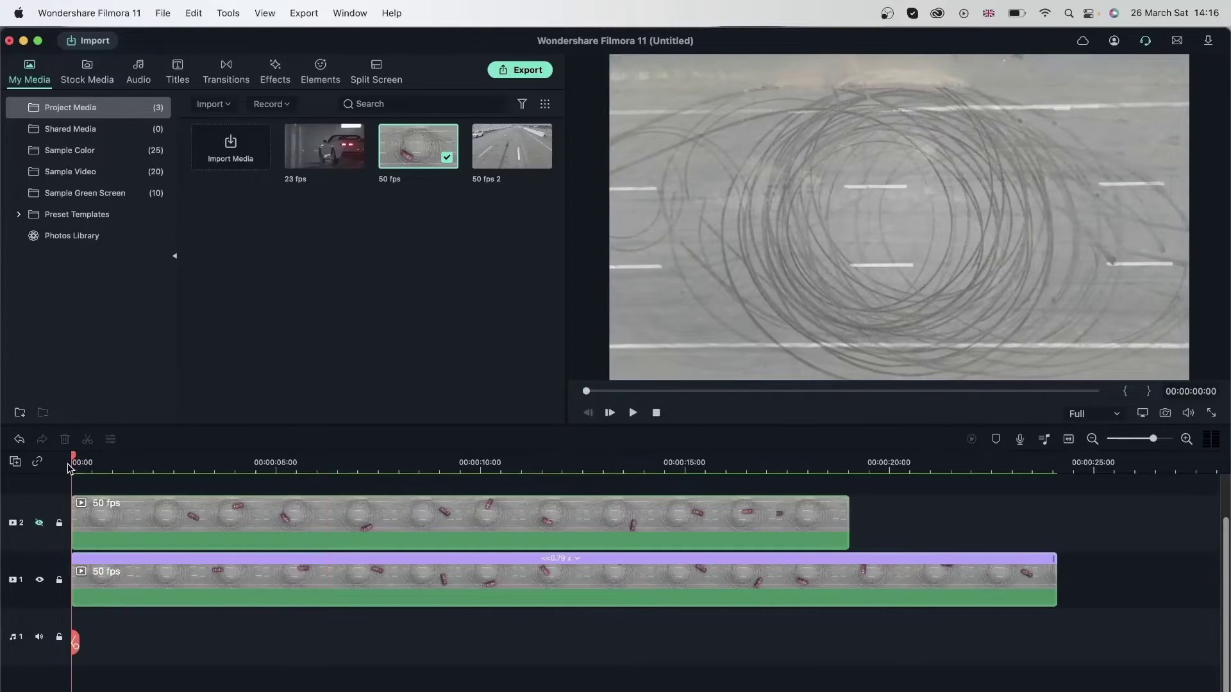
{"action": "key", "text": "space"}
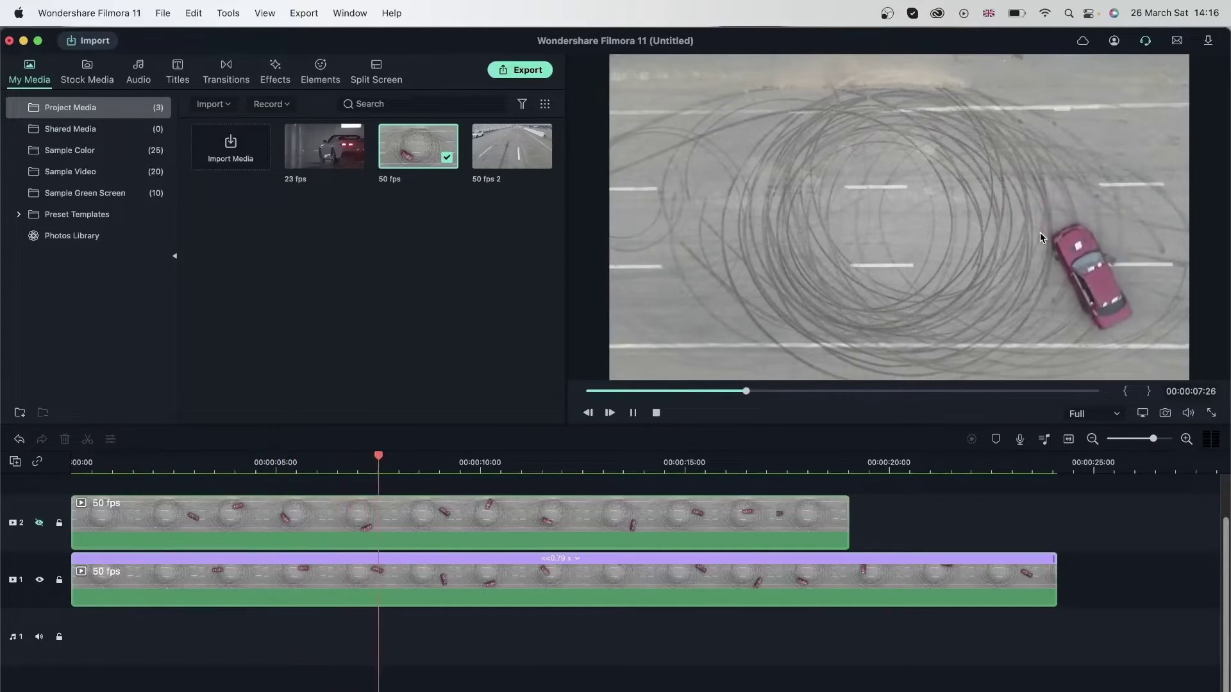
{"action": "key", "text": "space"}
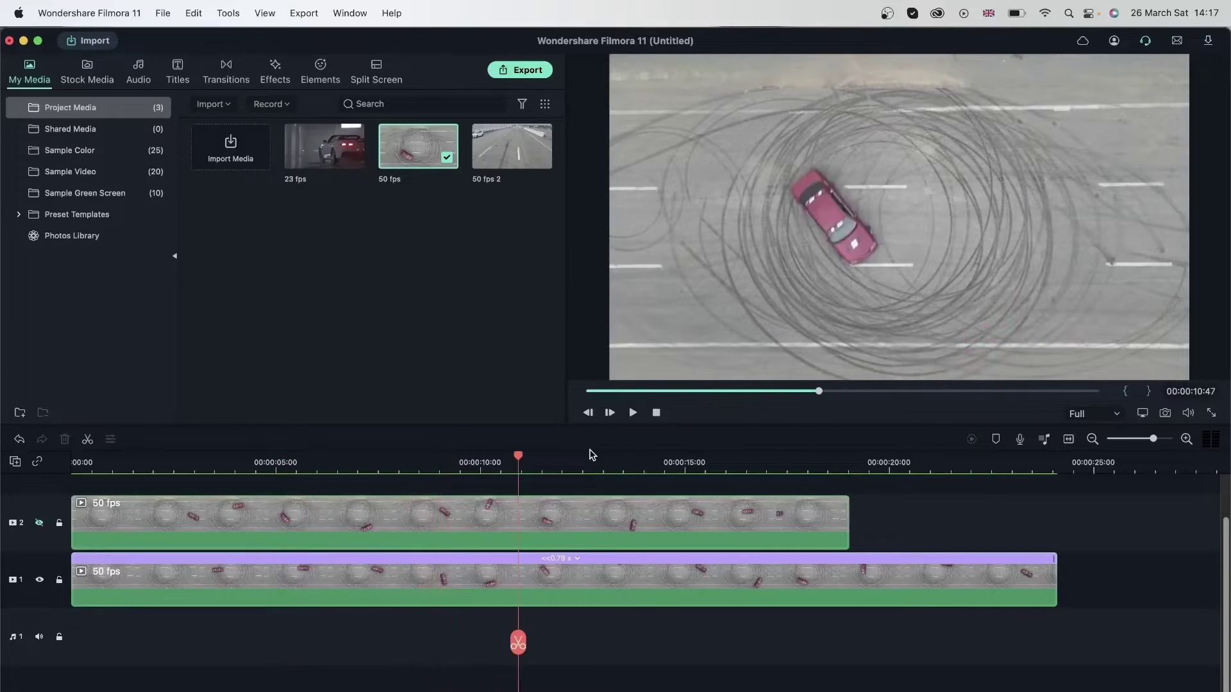
Confirm the reversed clip at 4.12x and paste a copy beside it on track 1
{"action": "double_click", "coordinate": [456, 577]}
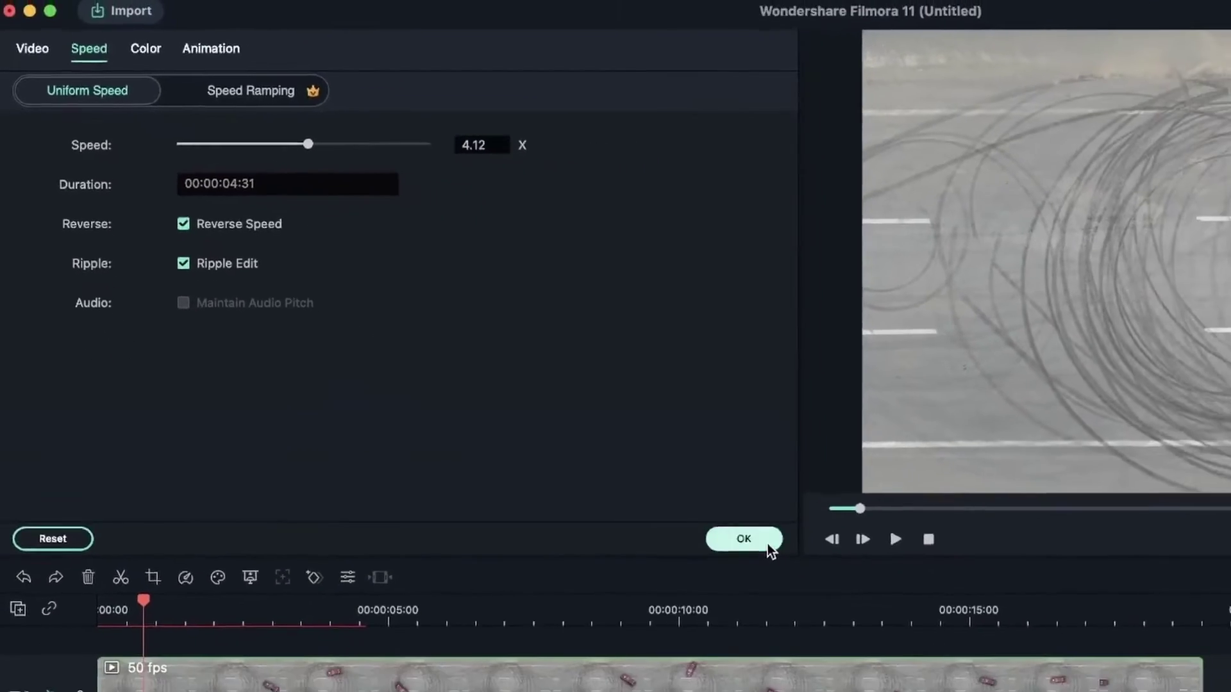
{"action": "left_click", "coordinate": [980, 664]}
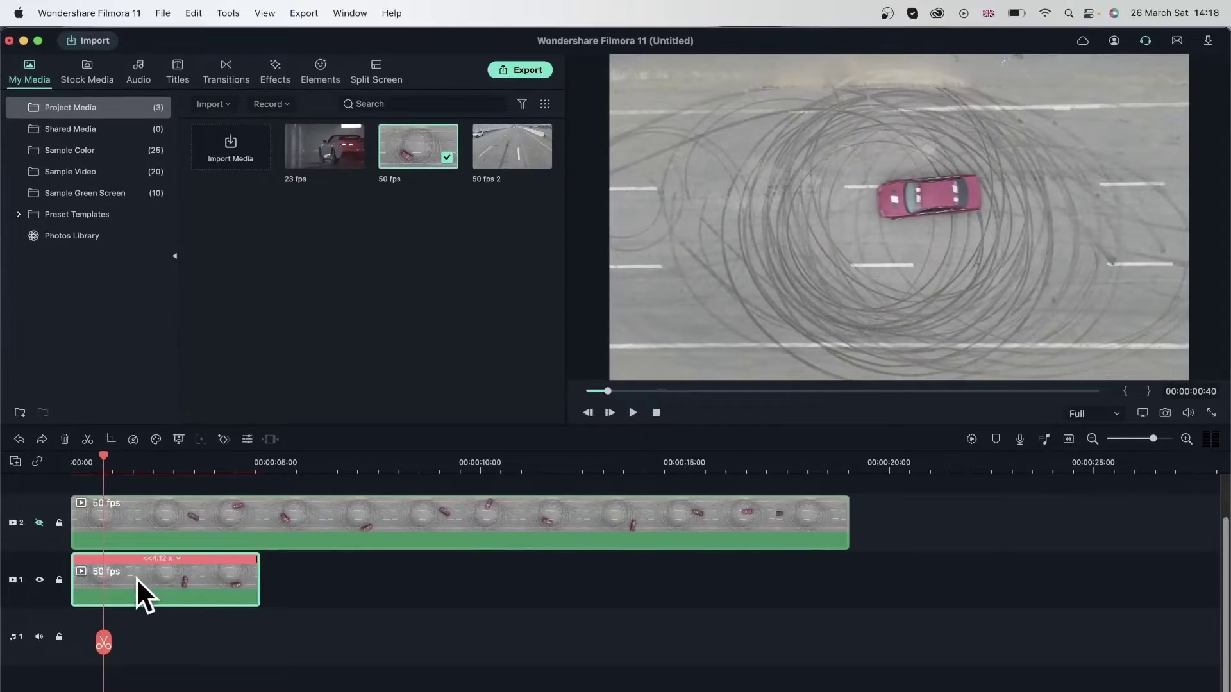
{"action": "left_click", "coordinate": [360, 468]}
{"action": "key", "text": "super+v"}
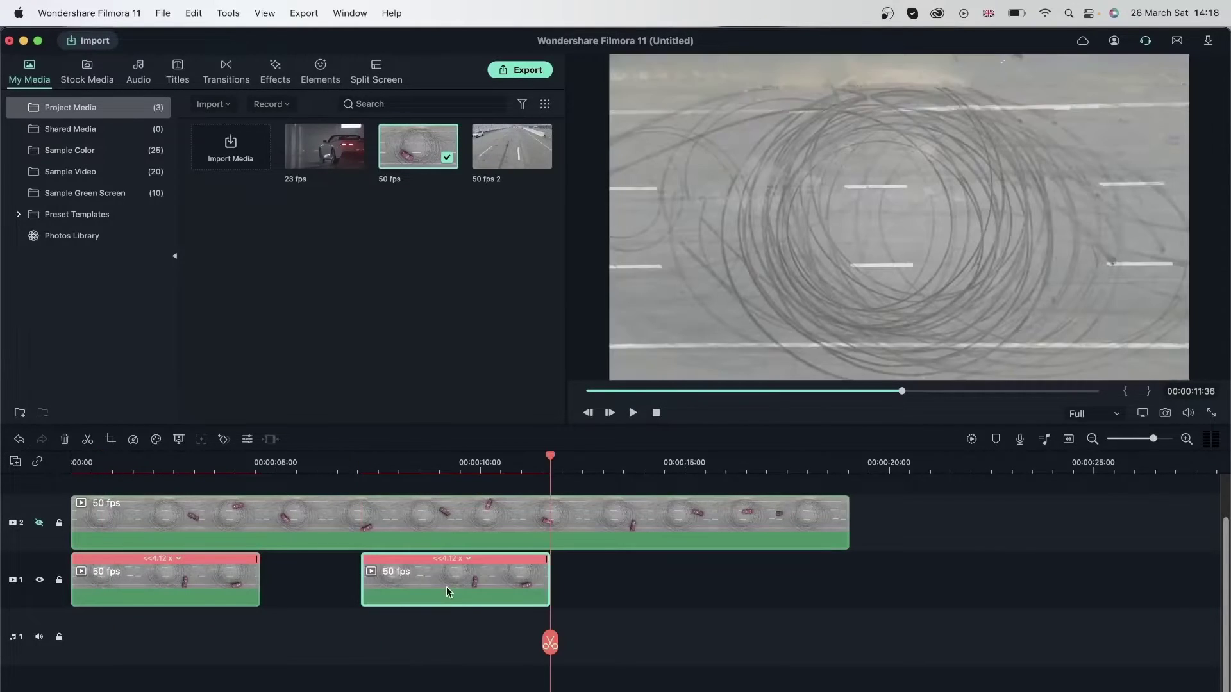
{"action": "left_click_drag", "start_coordinate": [445, 586], "coordinate": [342, 583]}
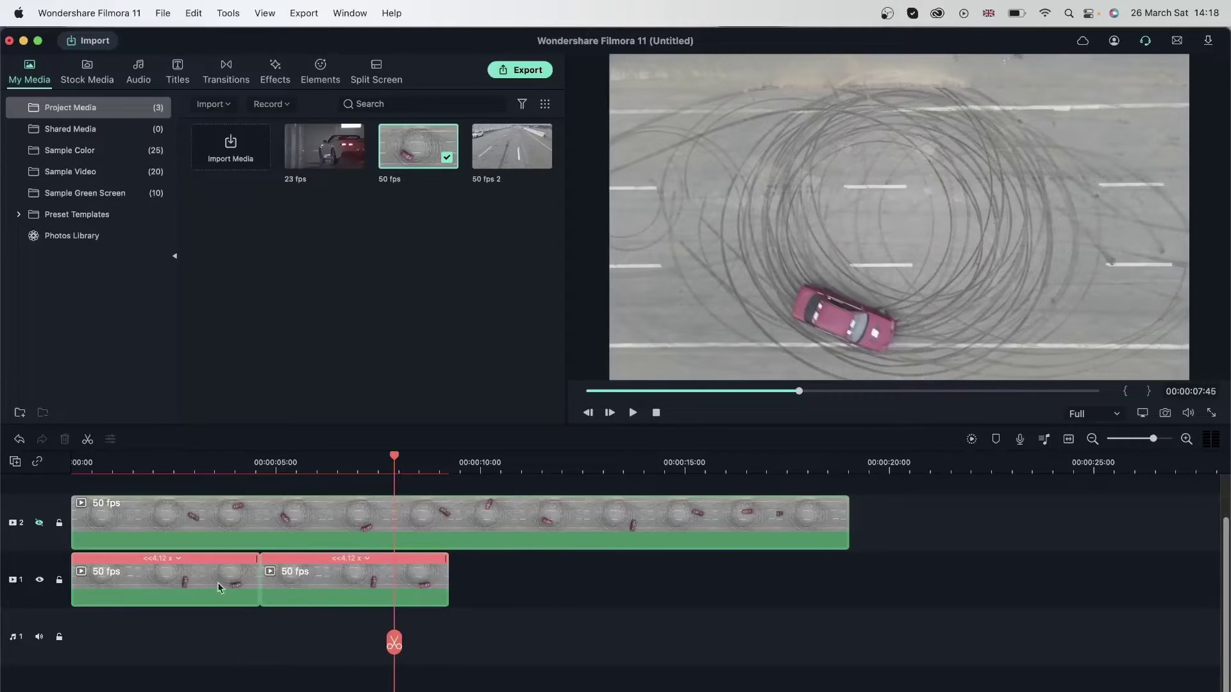
Speed the first clip up to 7.00x and slide the 4.12x copy left to close the gap
{"action": "left_click", "coordinate": [191, 464]}
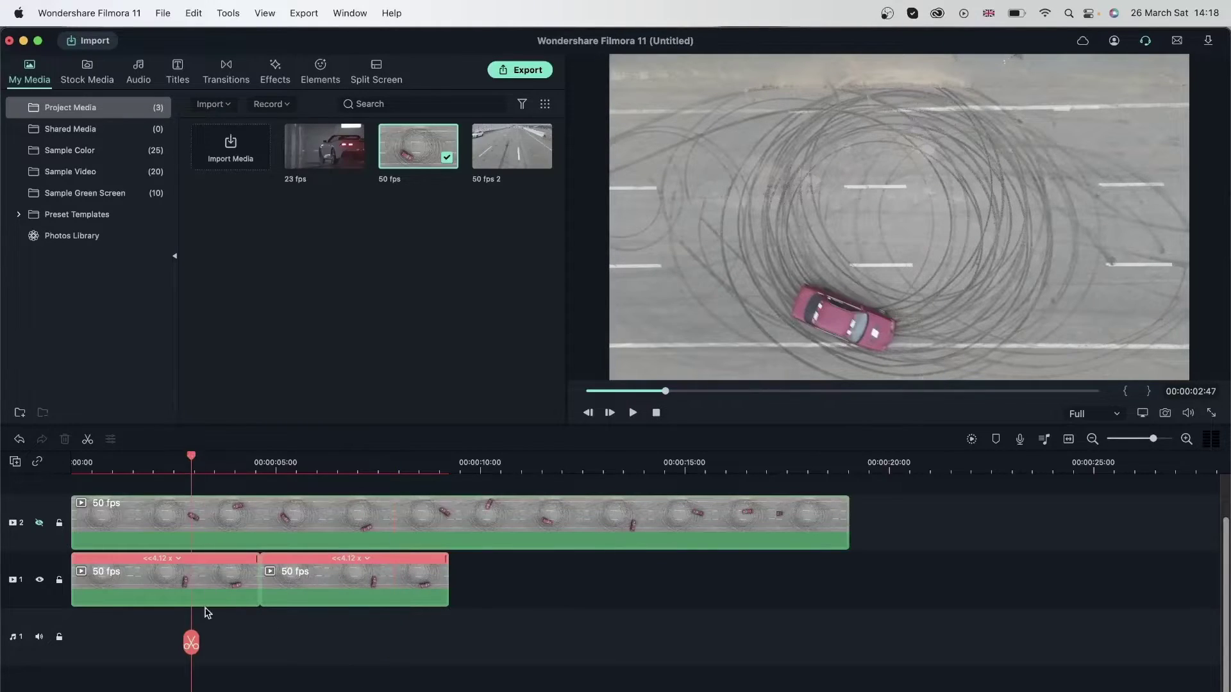
{"action": "double_click", "coordinate": [112, 574]}
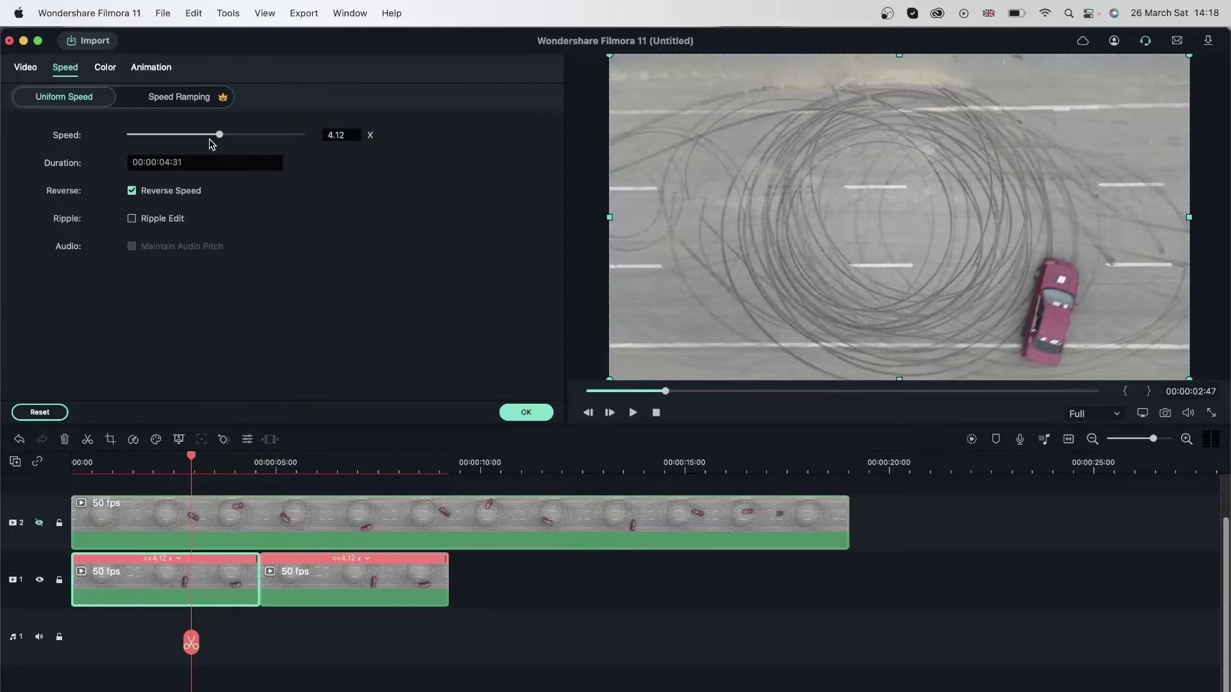
{"action": "left_click_drag", "start_coordinate": [227, 140], "coordinate": [229, 140]}
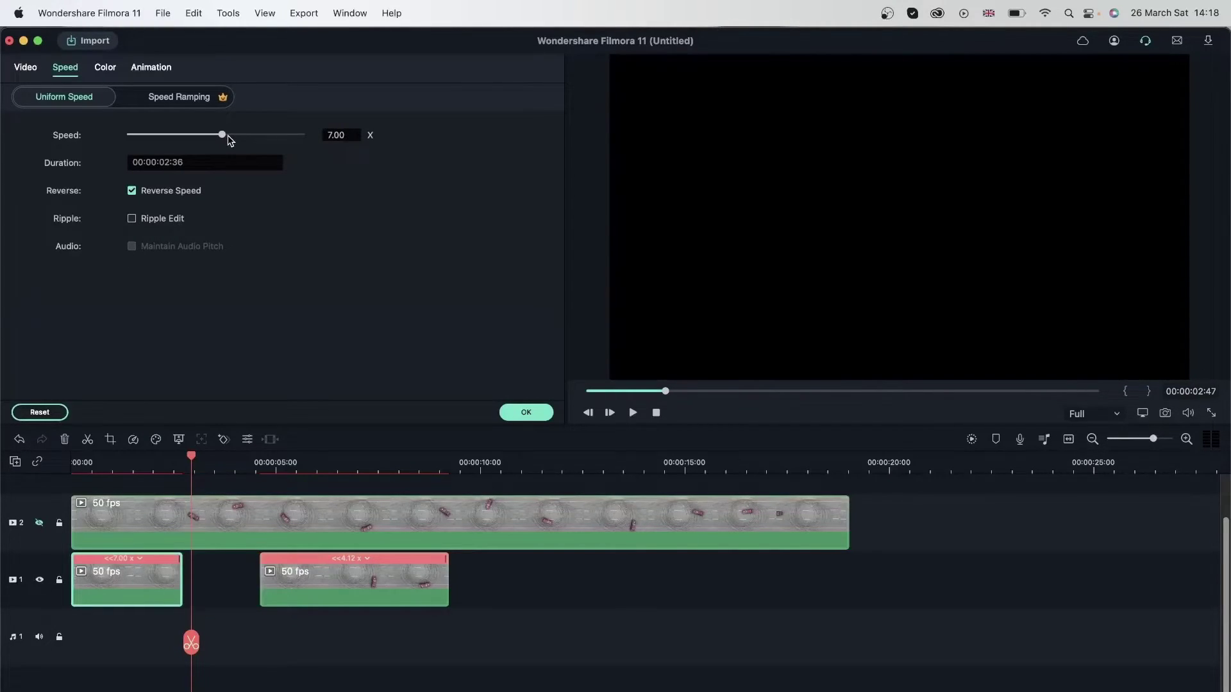
{"action": "left_click", "coordinate": [203, 586]}
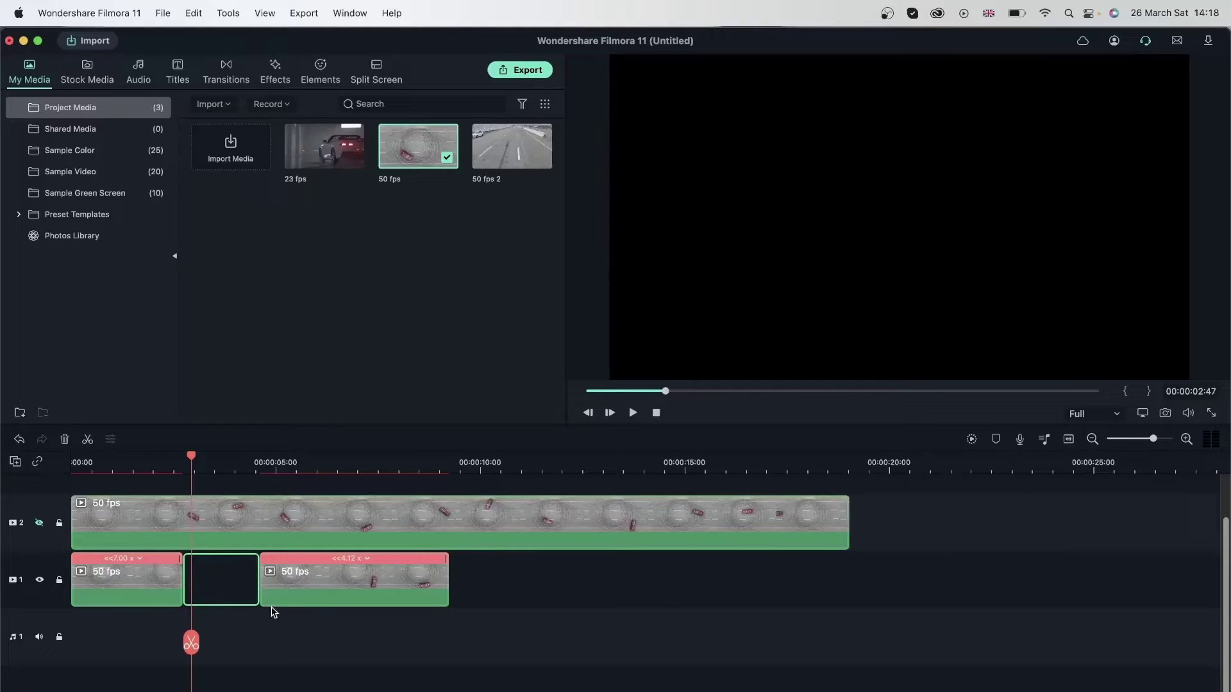
{"action": "left_click", "coordinate": [304, 581]}
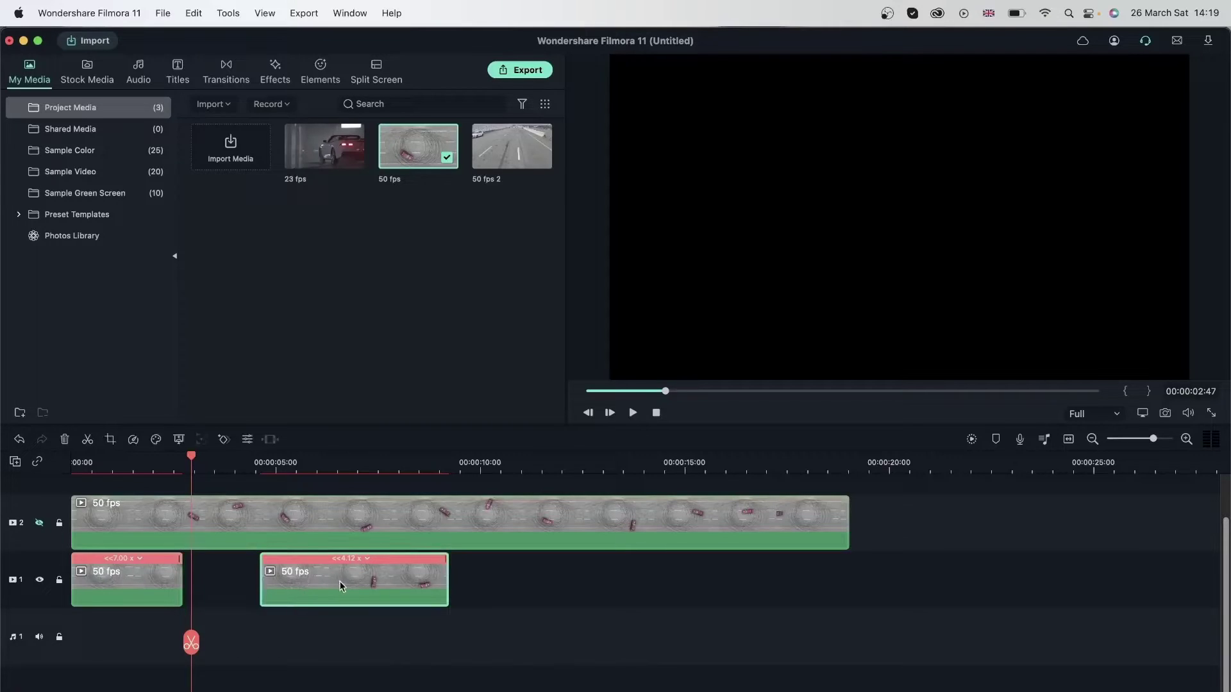
{"action": "left_click_drag", "start_coordinate": [338, 581], "coordinate": [260, 580]}
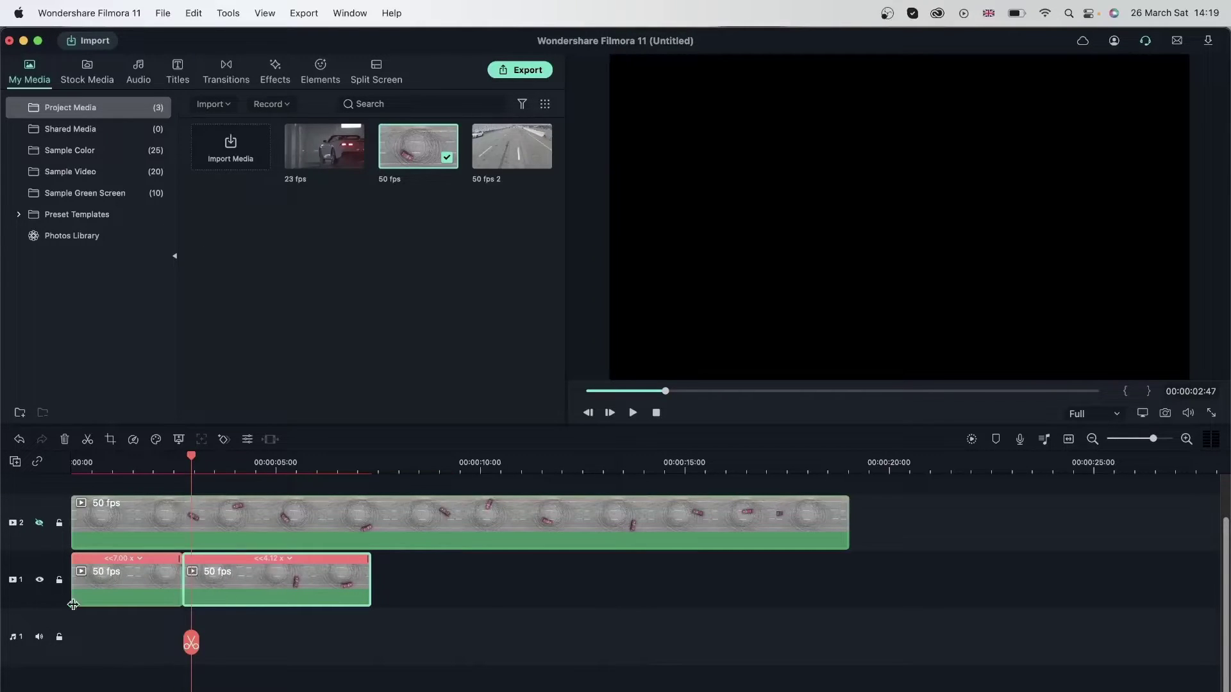
Undo the last two edits, enable Ripple Edit on the first track-1 clip, and try 38.82x speed
{"action": "key", "text": "super+z"}
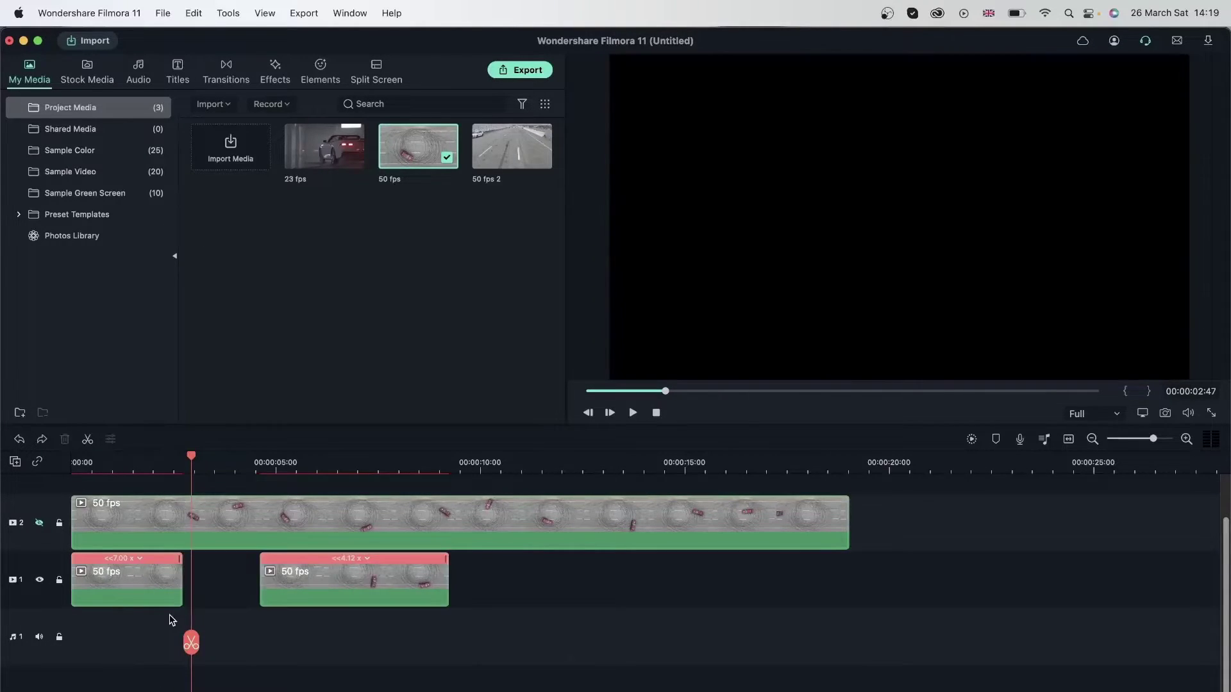
{"action": "key", "text": "super+z"}
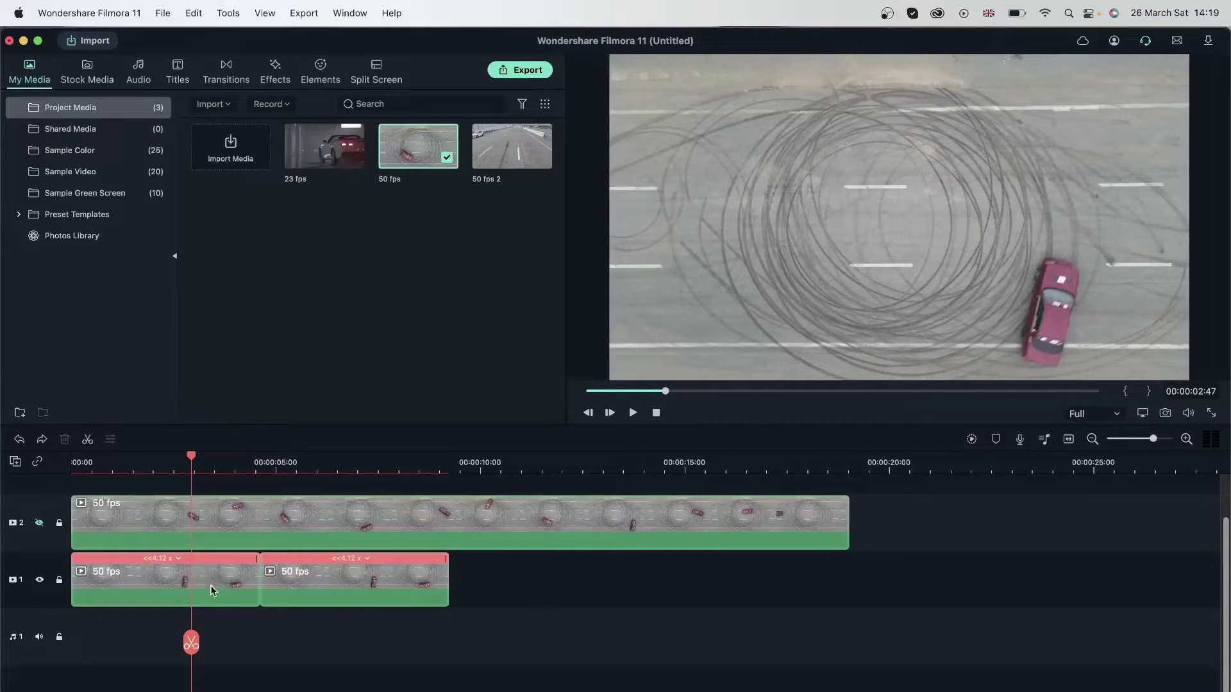
{"action": "double_click", "coordinate": [182, 575]}
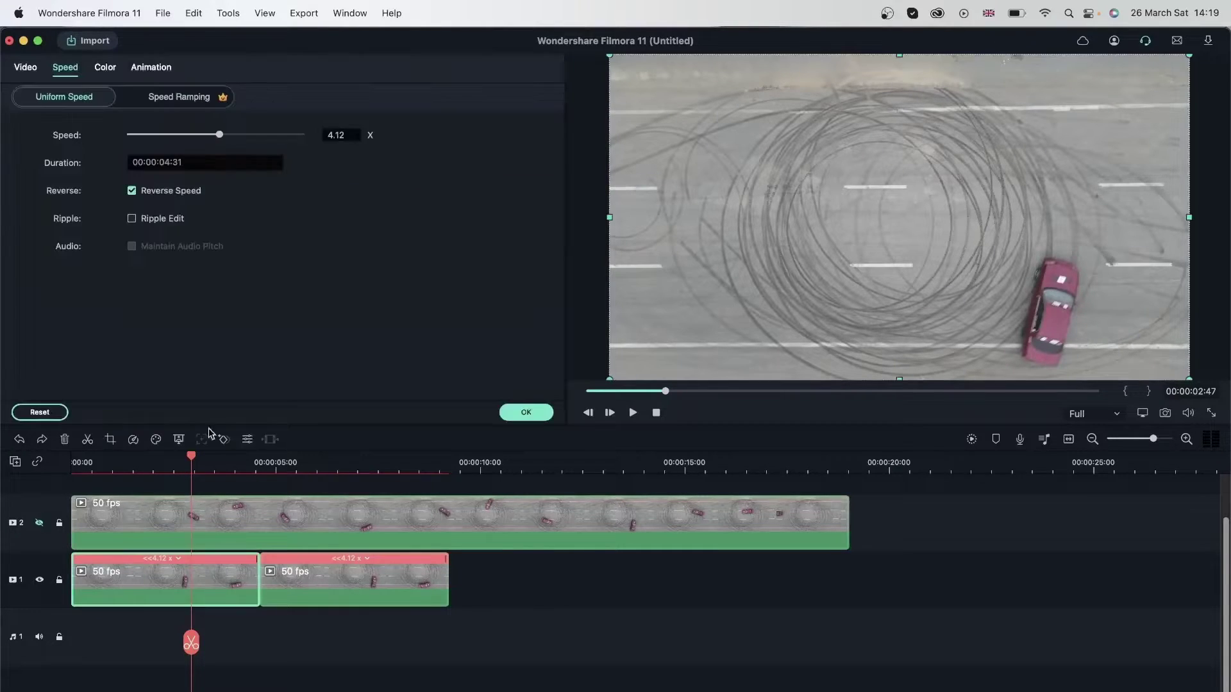
{"action": "left_click", "coordinate": [132, 218]}
{"action": "left_click_drag", "start_coordinate": [223, 134], "coordinate": [249, 135]}
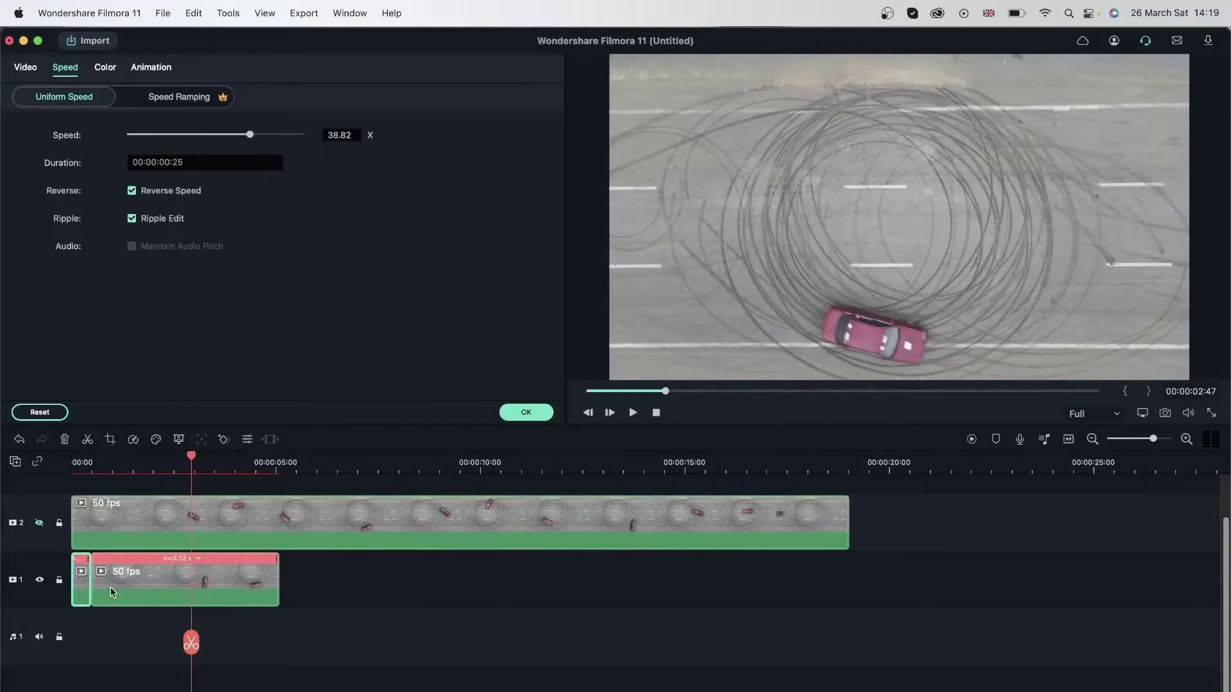
Confirm the track-1 clips' speed settings, reopen them, and scrub the timeline to preview both clips
{"action": "left_click", "coordinate": [158, 582]}
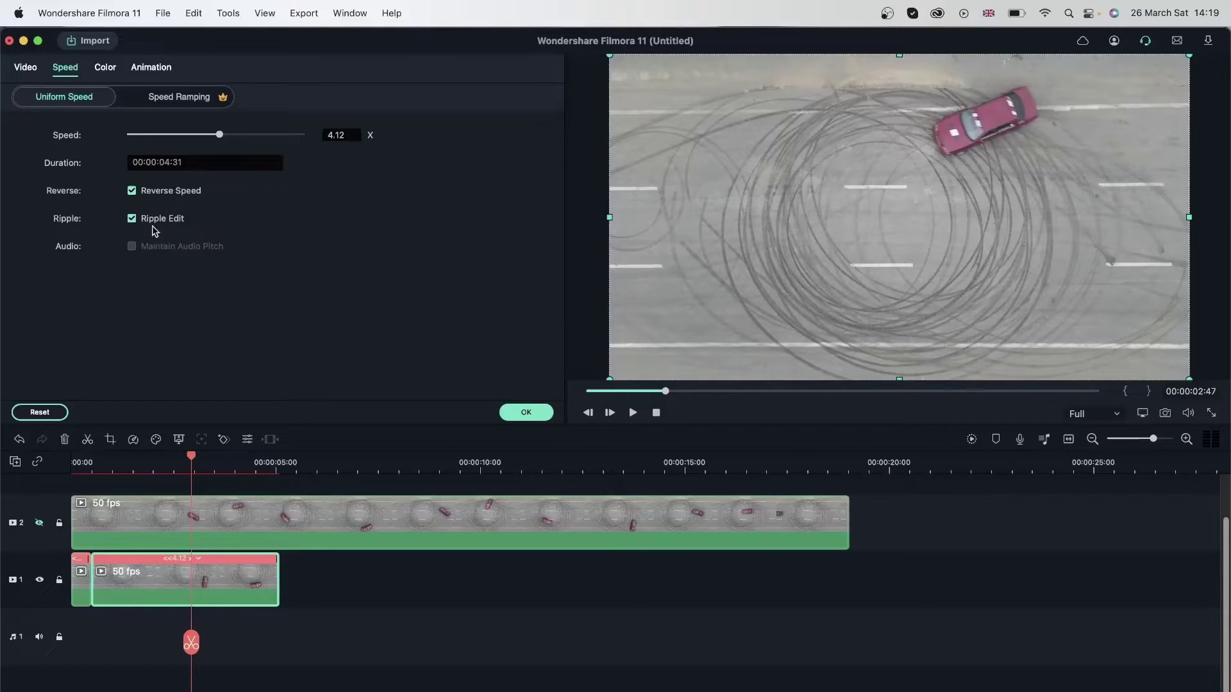
{"action": "left_click", "coordinate": [526, 412]}
{"action": "double_click", "coordinate": [222, 583]}
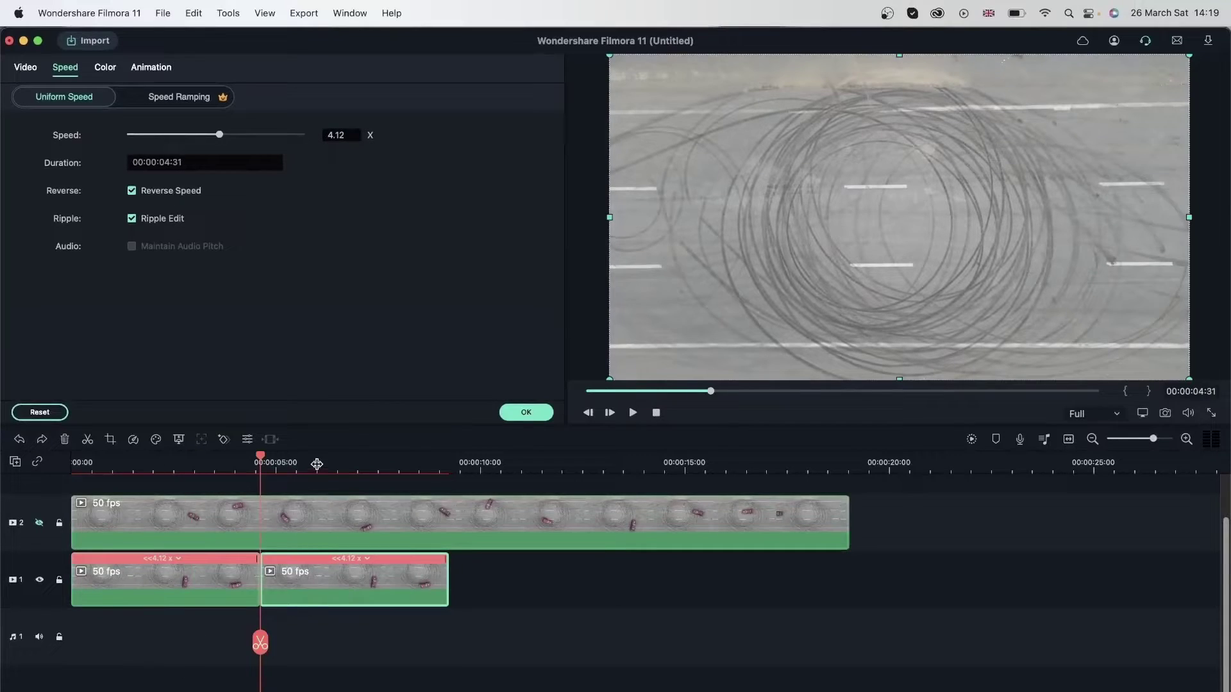
{"action": "mouse_move", "coordinate": [316, 464]}
{"action": "left_mouse_down"}
{"action": "mouse_move", "coordinate": [253, 463]}
{"action": "mouse_move", "coordinate": [373, 463]}
{"action": "mouse_move", "coordinate": [217, 462]}
{"action": "mouse_move", "coordinate": [338, 462]}
{"action": "left_mouse_up"}
Delete both clips on track 1 and the clip on track 2
{"action": "left_click", "coordinate": [548, 613]}
{"action": "left_click_drag", "start_coordinate": [562, 616], "coordinate": [106, 564]}
{"action": "key", "text": "Delete"}
{"action": "left_click", "coordinate": [171, 530]}
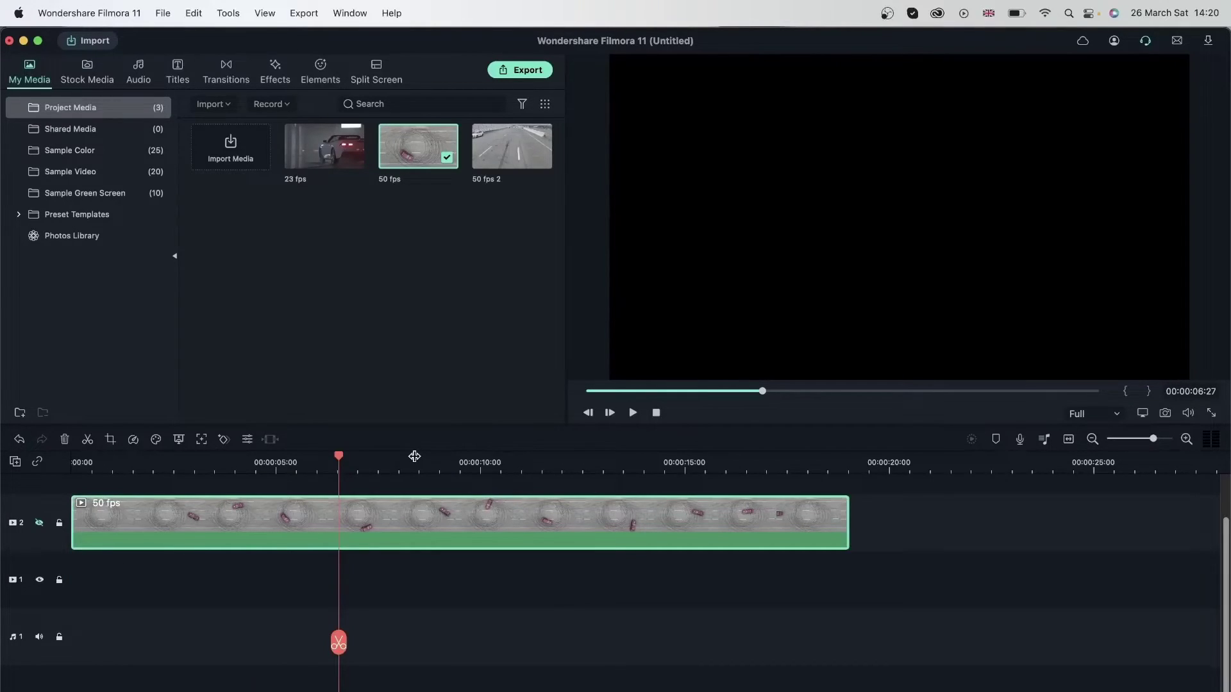
{"action": "key", "text": "Delete"}
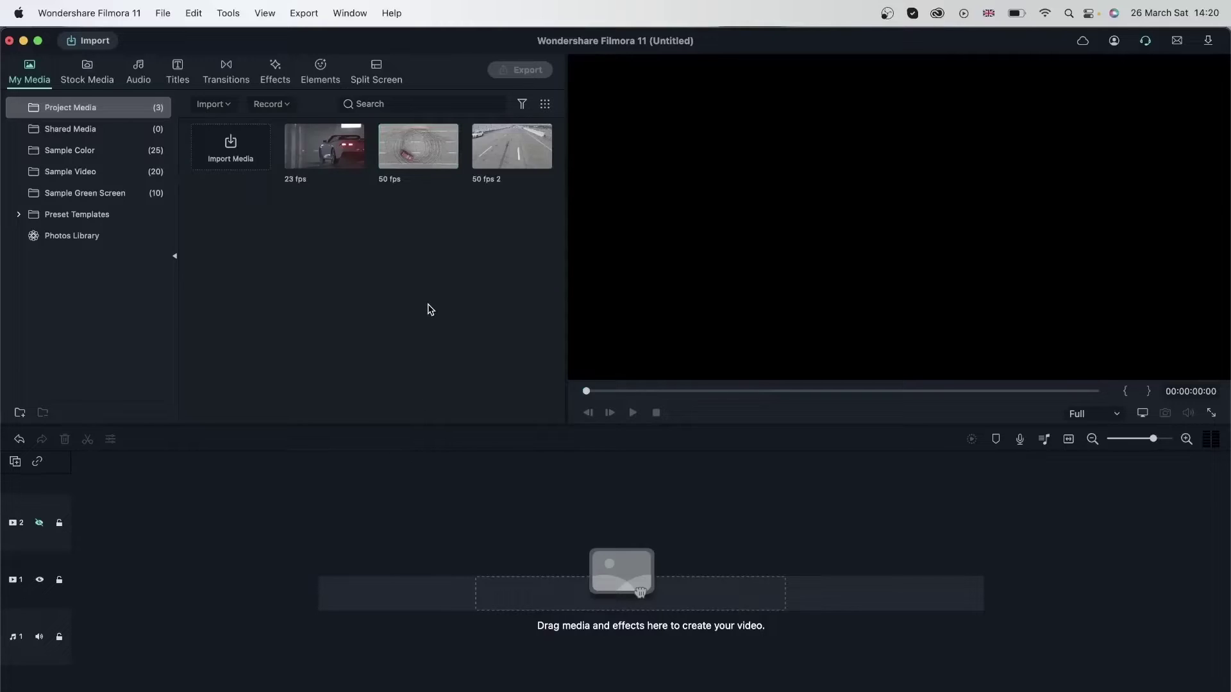
Place the 50 fps 2 clip on video track 1 and preview its playback
{"action": "left_click_drag", "start_coordinate": [513, 141], "coordinate": [80, 575]}
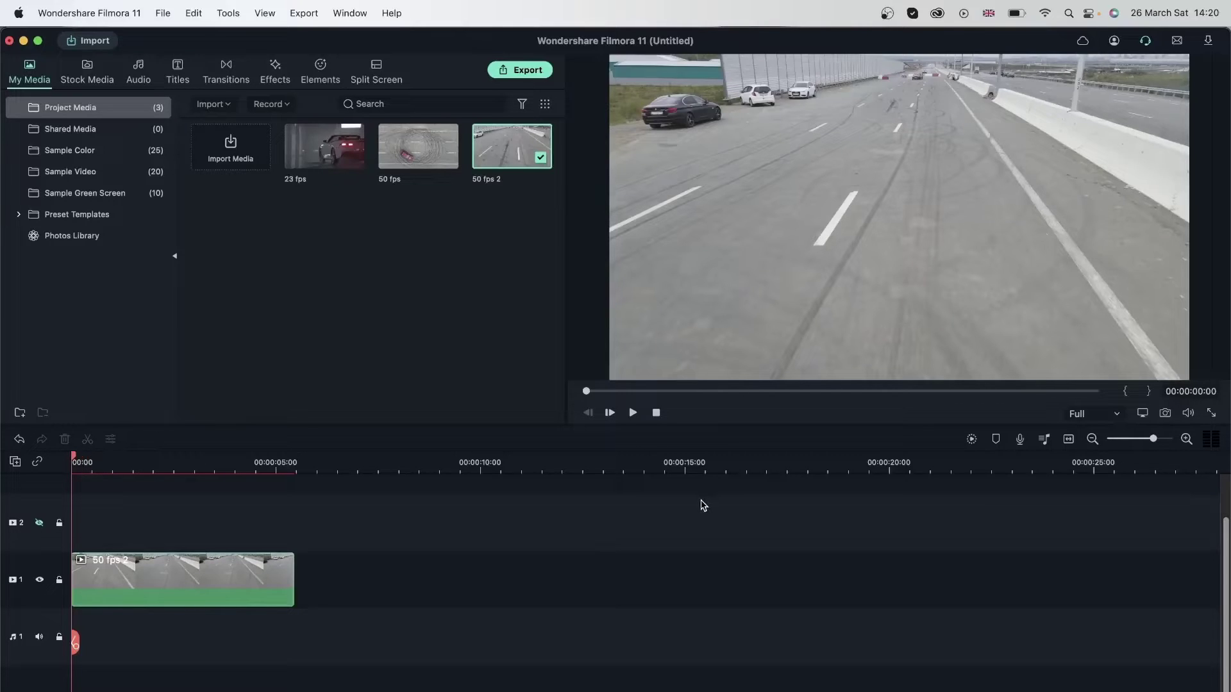
{"action": "key", "text": "space"}
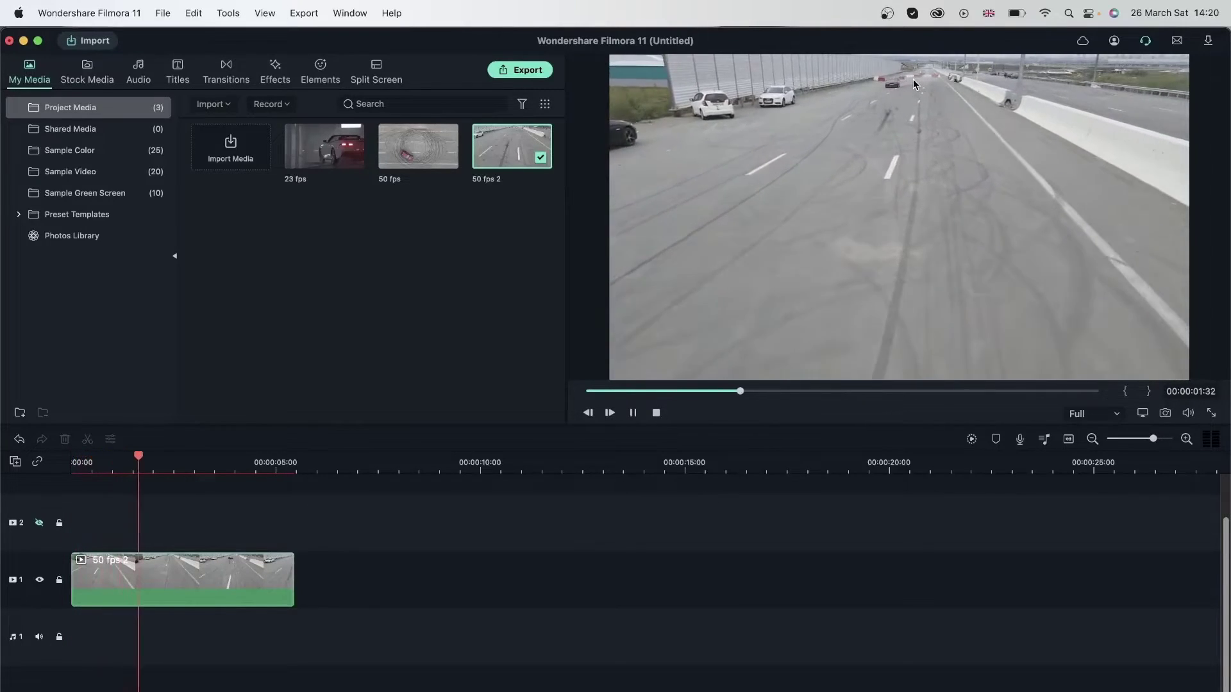
{"action": "left_click", "coordinate": [656, 412]}
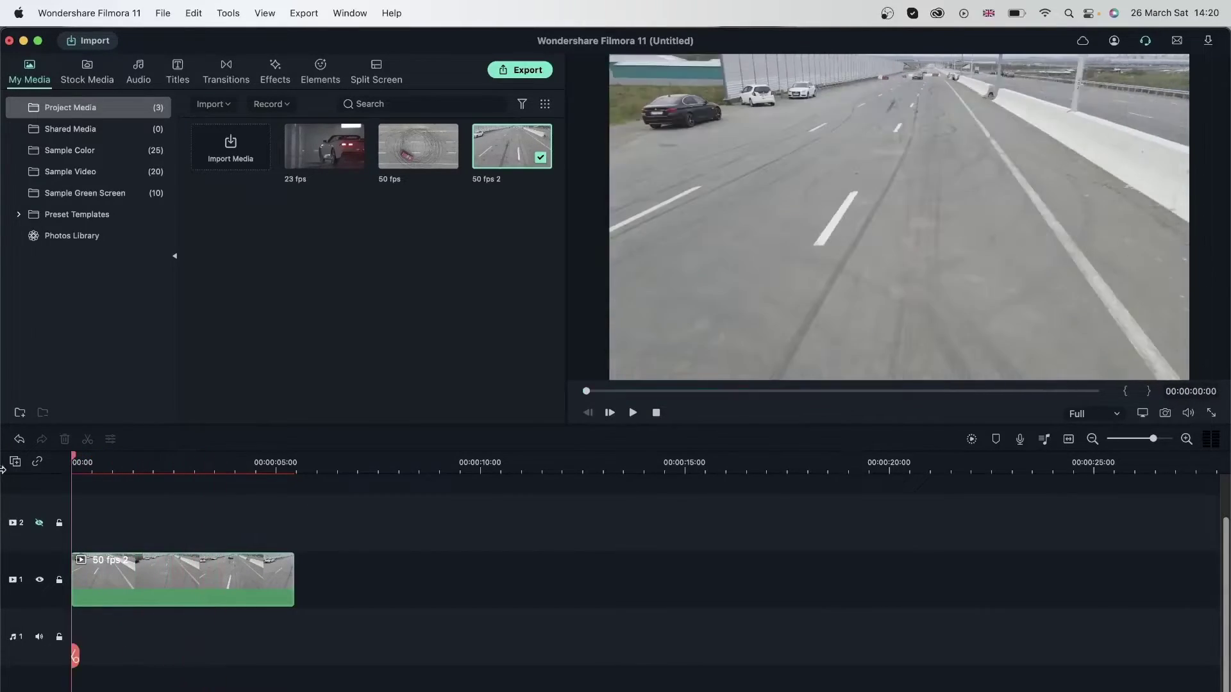
Open the 50 fps 2 clip's speed settings and show the Speed Ramping presets
{"action": "left_click", "coordinate": [237, 583]}
{"action": "double_click", "coordinate": [237, 583]}
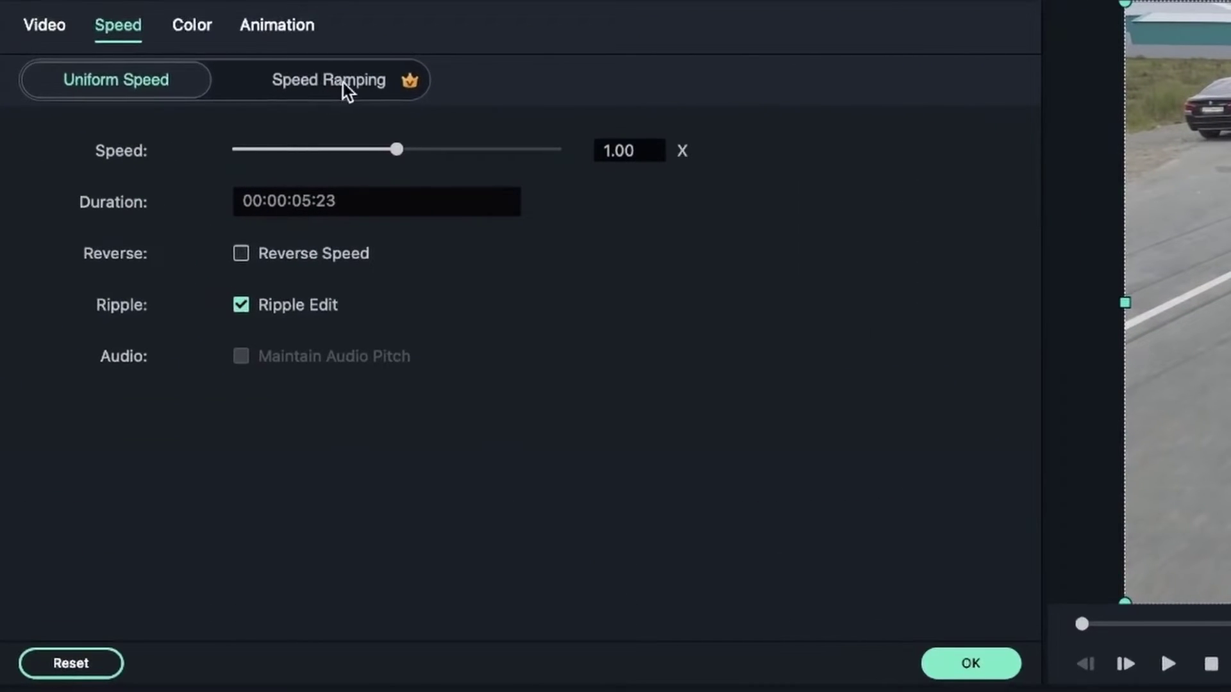
{"action": "left_click", "coordinate": [317, 86]}
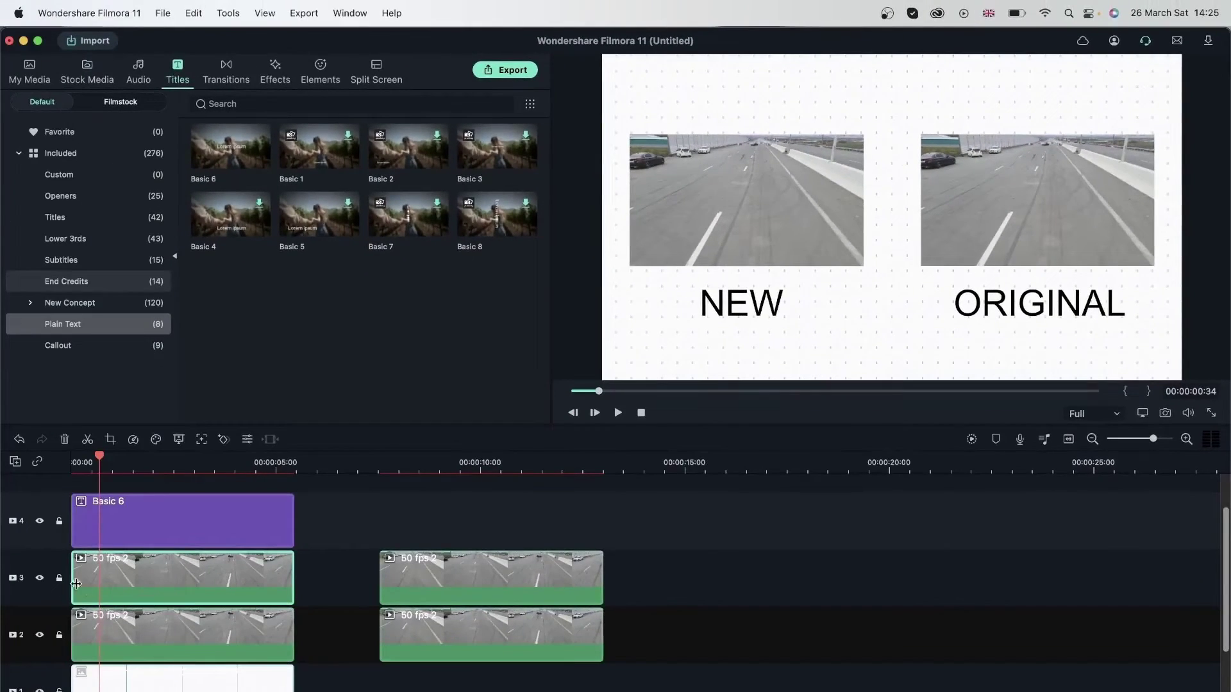
Lock track 3 and show the Speed Ramping presets for the first 50 fps 2 clip on track 2
{"action": "left_click", "coordinate": [59, 578]}
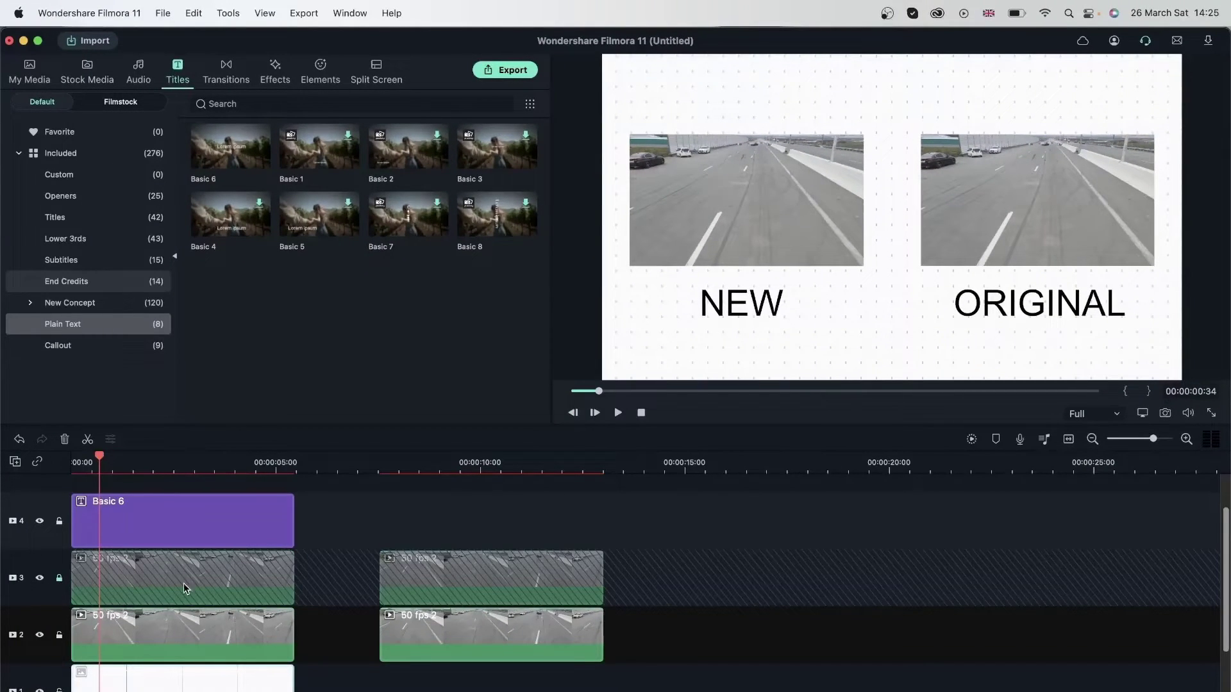
{"action": "left_click", "coordinate": [125, 649]}
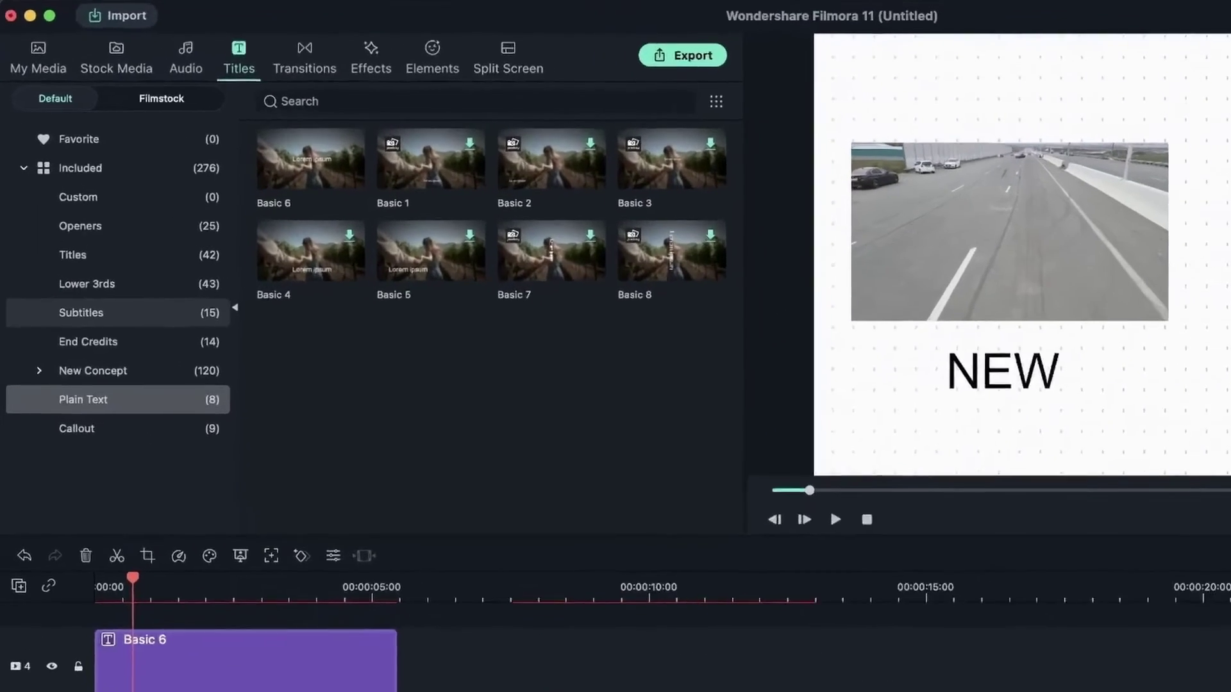
{"action": "double_click", "coordinate": [176, 611]}
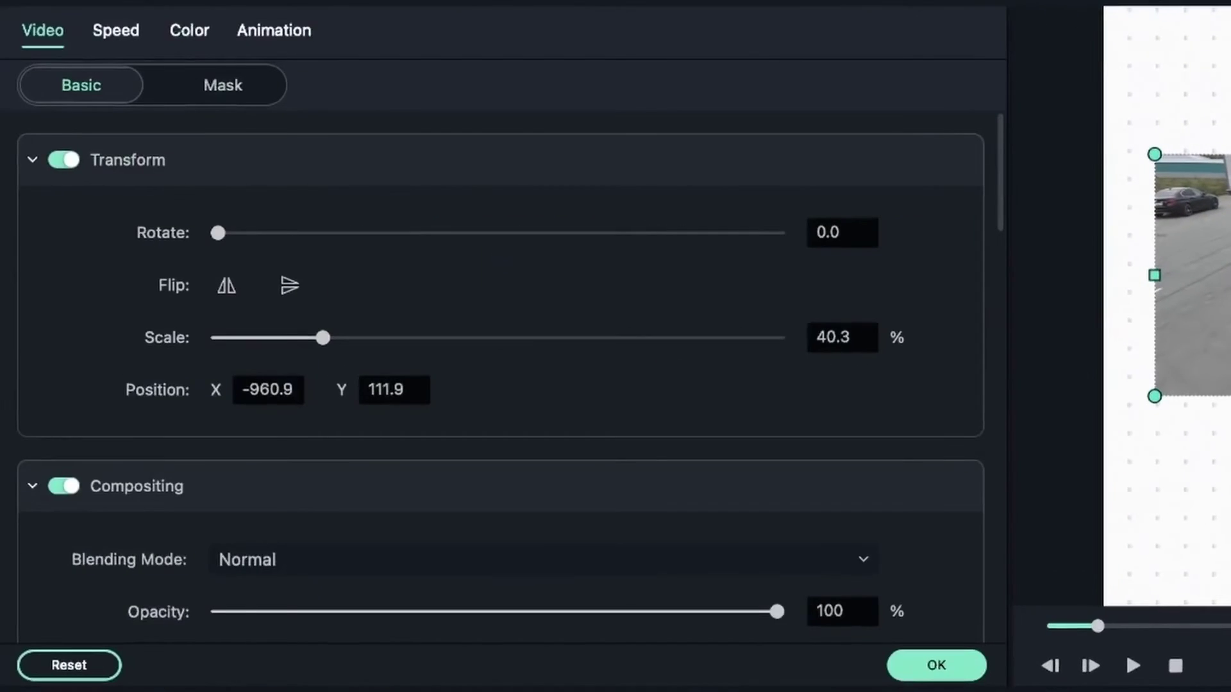
{"action": "left_click", "coordinate": [120, 37]}
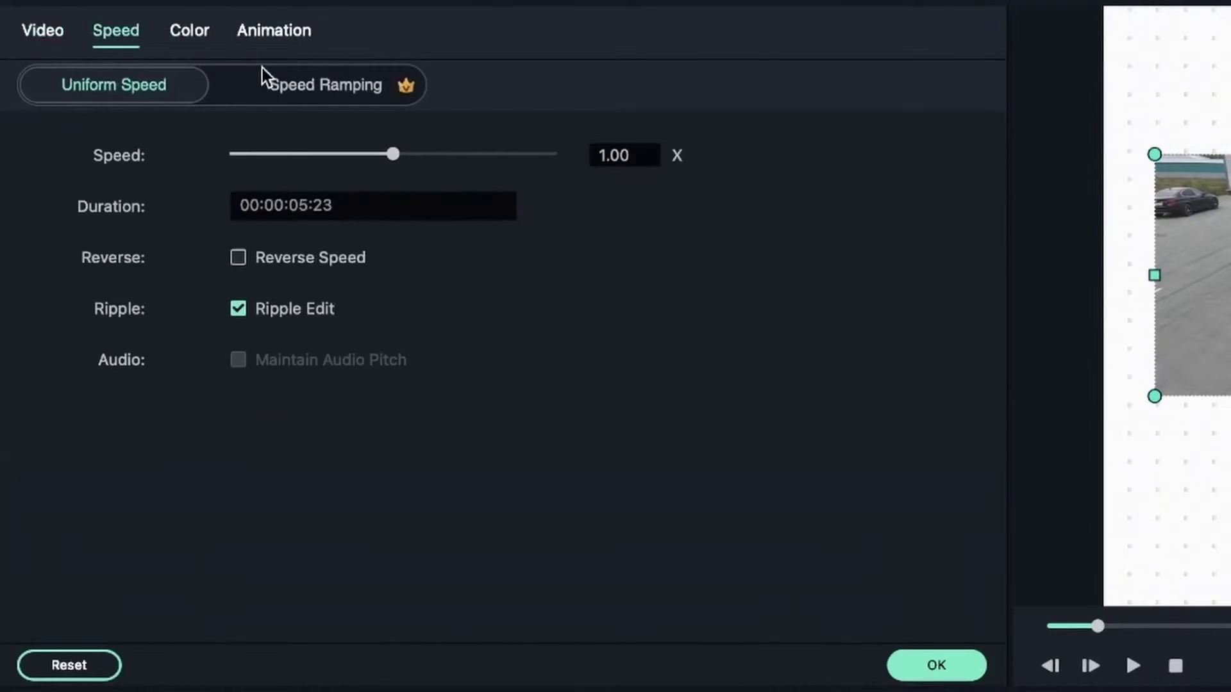
{"action": "left_click", "coordinate": [282, 84]}
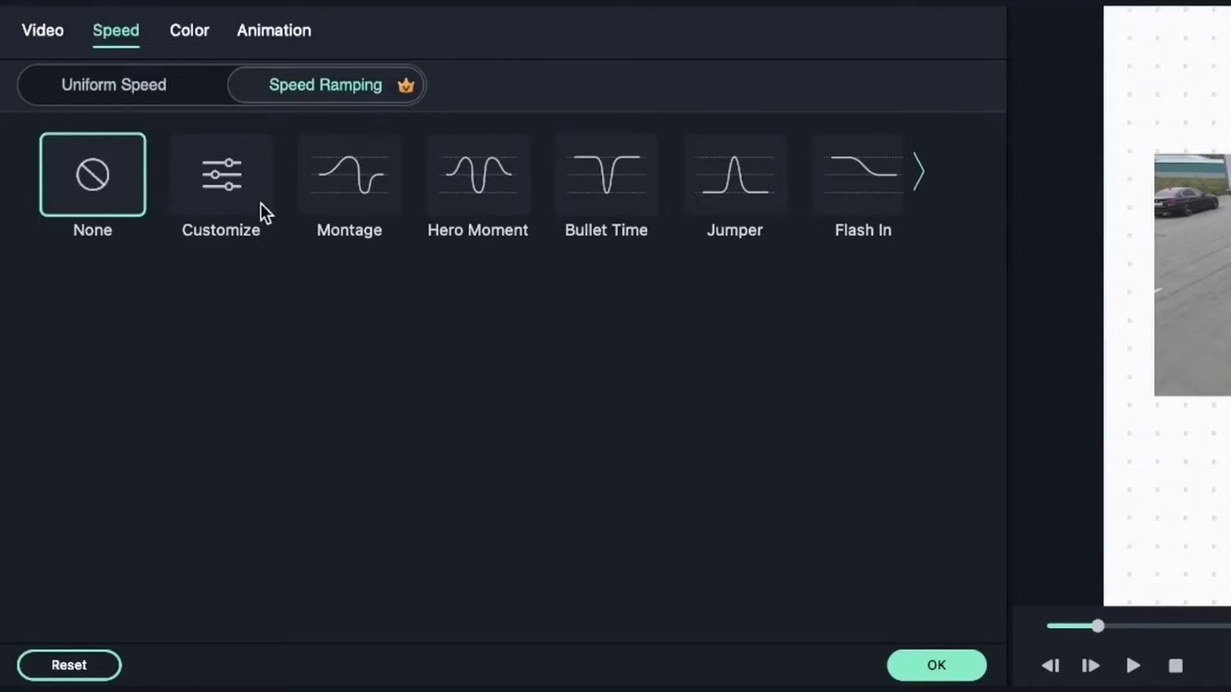
Apply the Montage speed ramp to the lower 50 fps 2 copy, shortening it to 00:00:03:38
{"action": "left_click", "coordinate": [351, 181]}
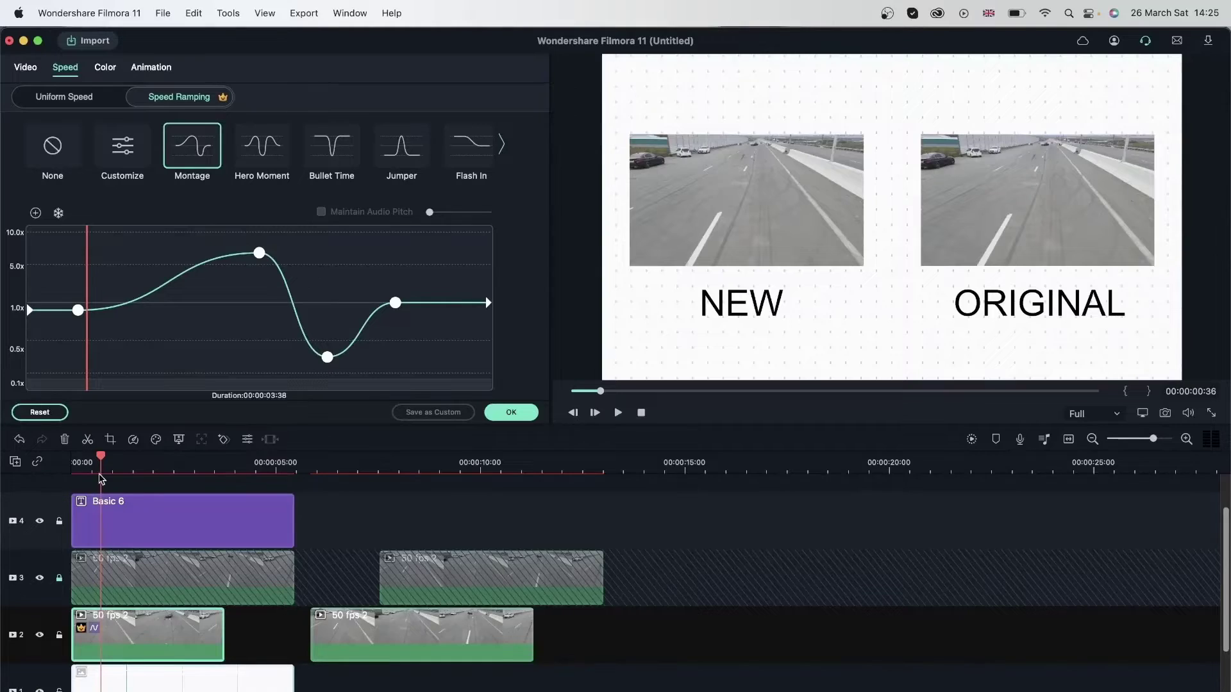
{"action": "left_click_drag", "start_coordinate": [94, 460], "coordinate": [56, 461]}
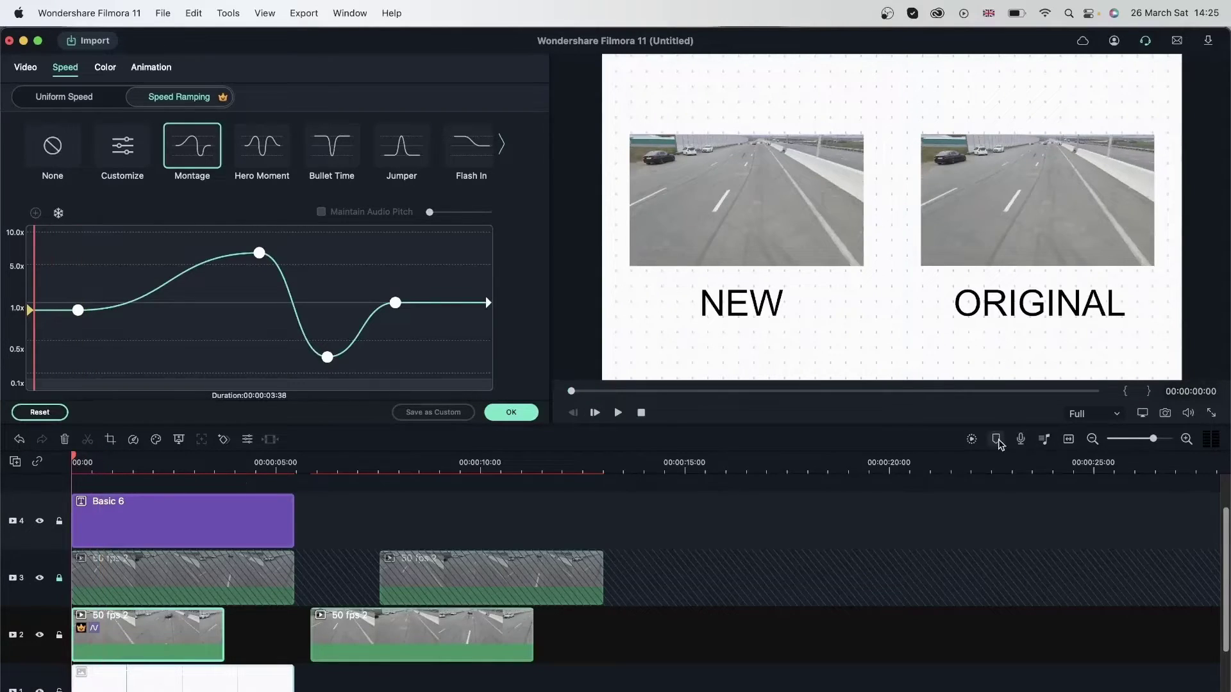
{"action": "left_click", "coordinate": [522, 412]}
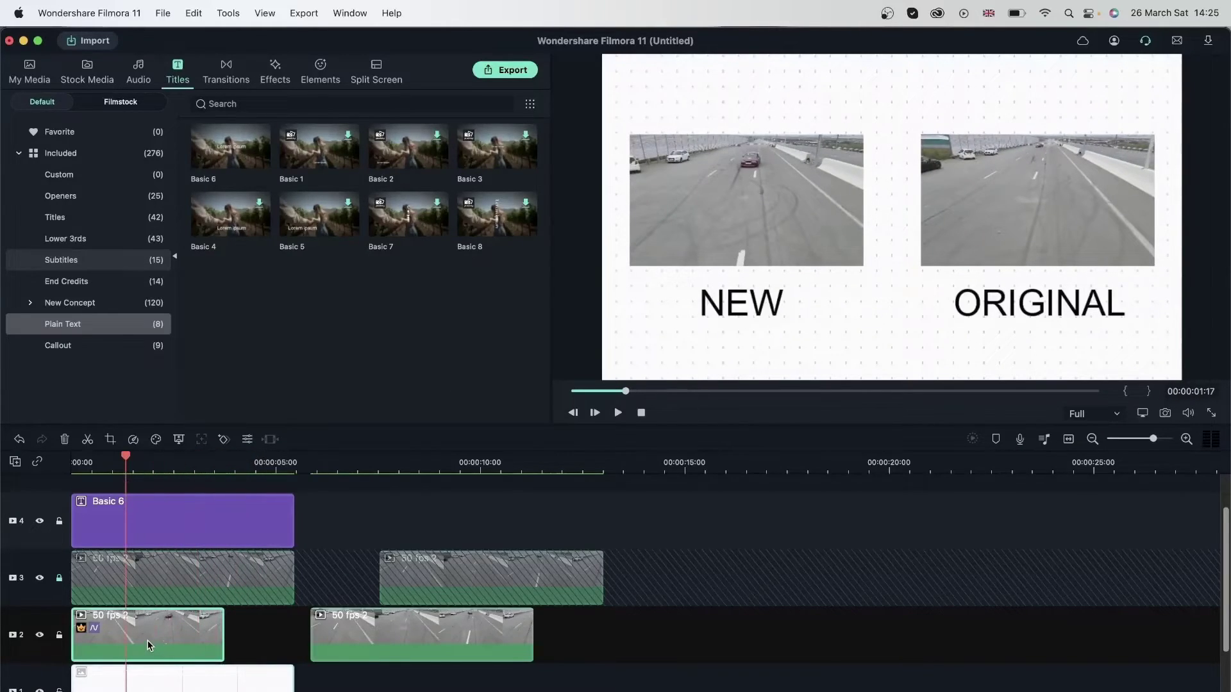
Reopen the clip's Montage speed curve and step through its first, peak, valley and last keyframes
{"action": "double_click", "coordinate": [147, 640]}
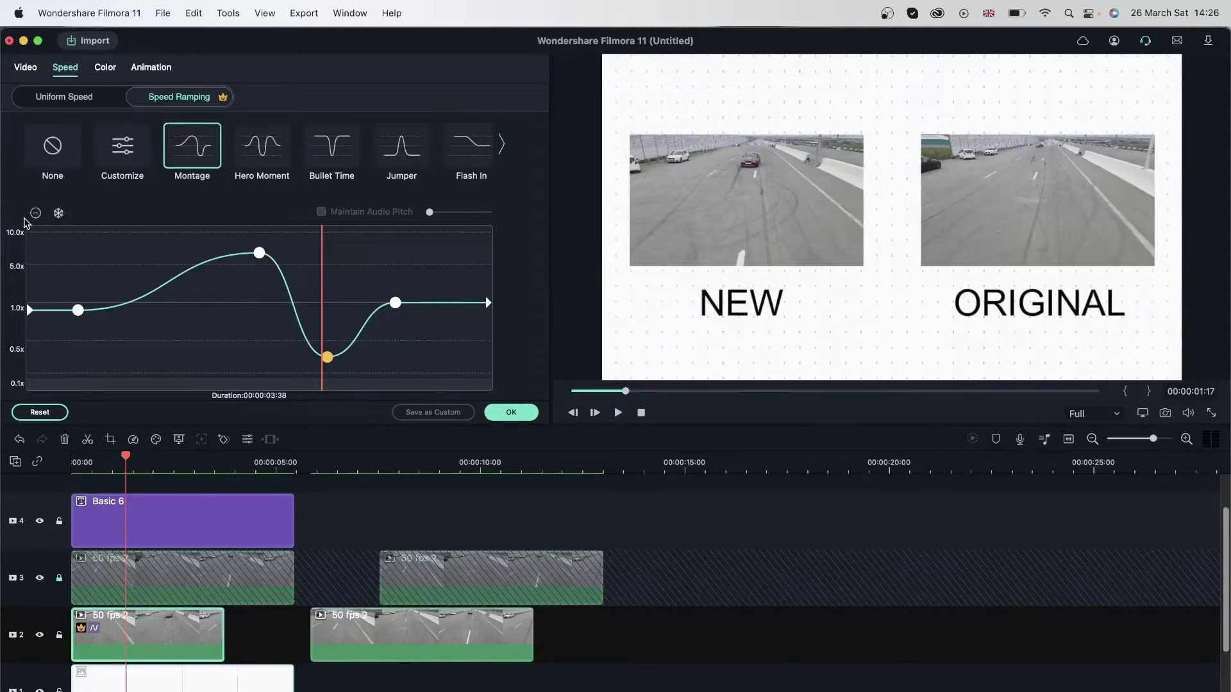
{"action": "left_click", "coordinate": [94, 254]}
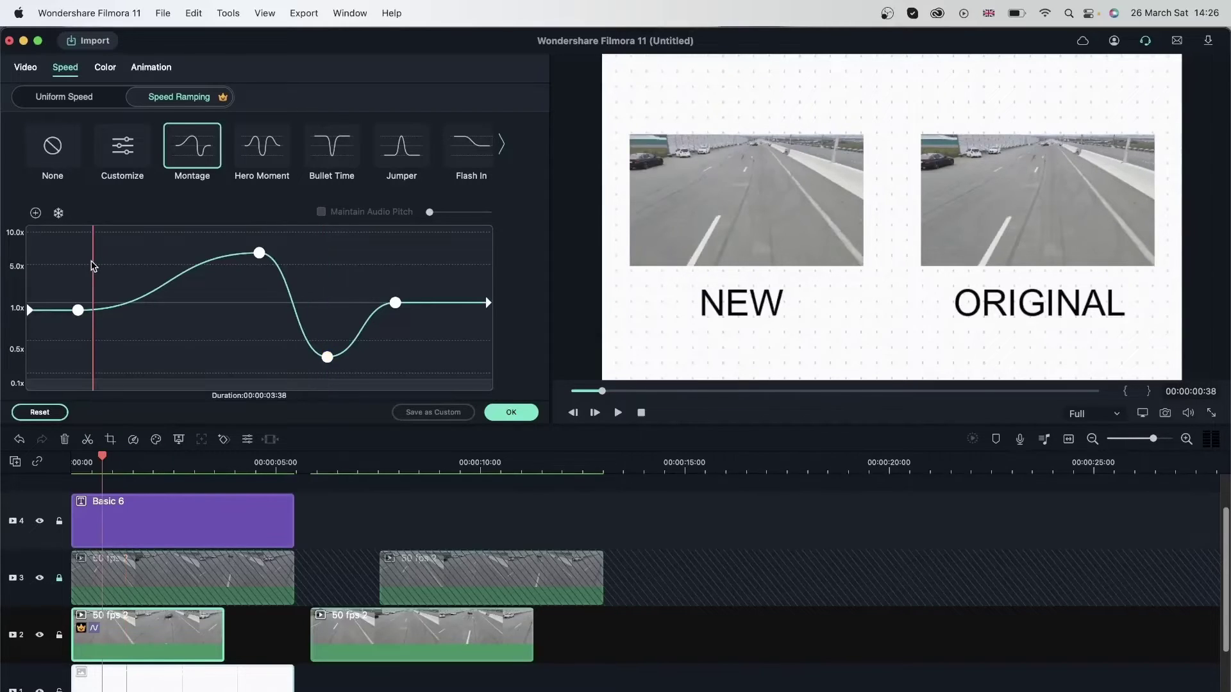
{"action": "left_click", "coordinate": [40, 282]}
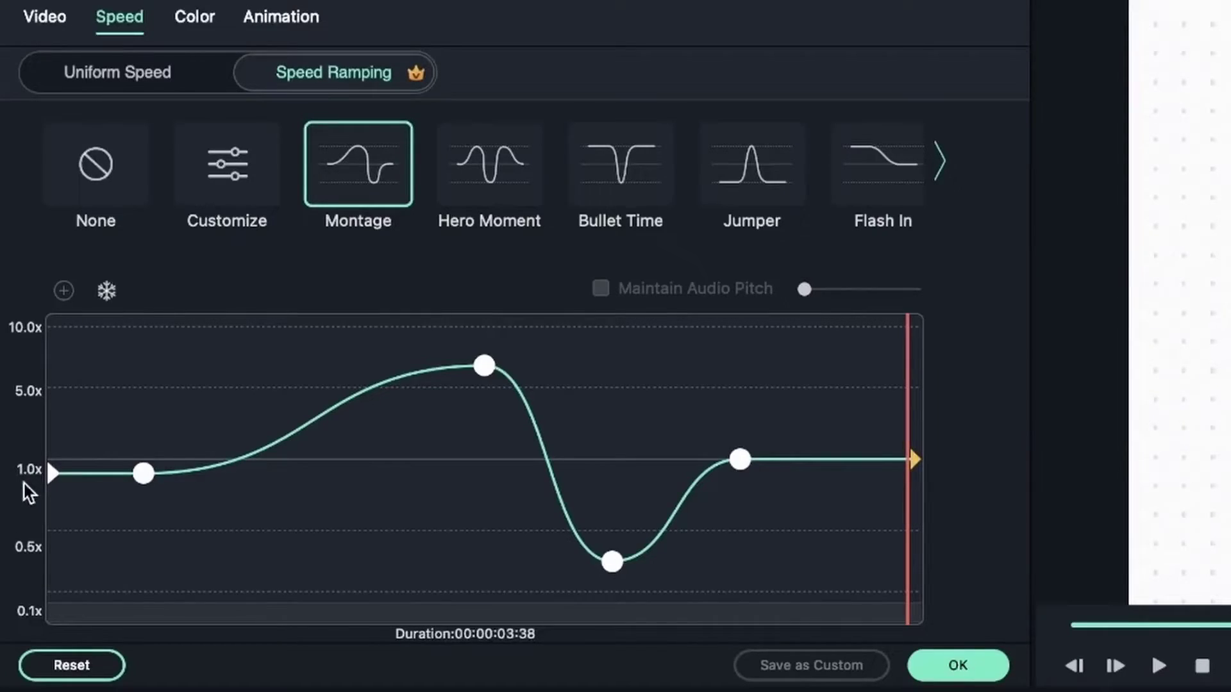
{"action": "left_click", "coordinate": [53, 519]}
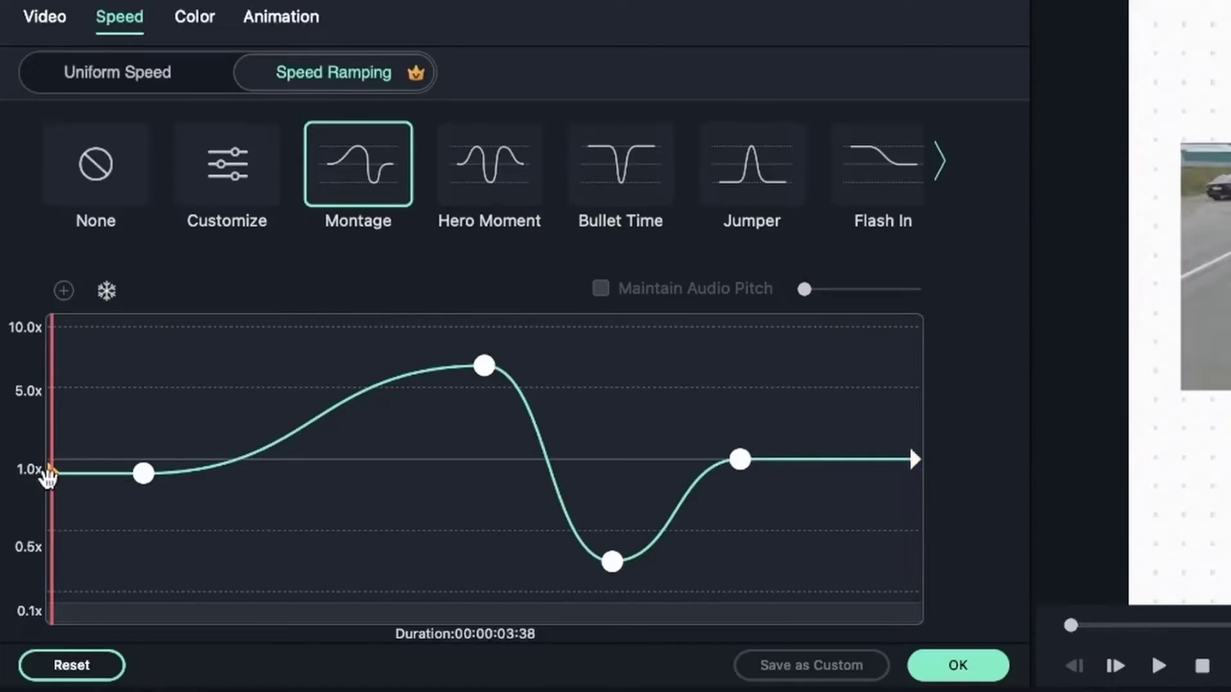
{"action": "left_click", "coordinate": [142, 516]}
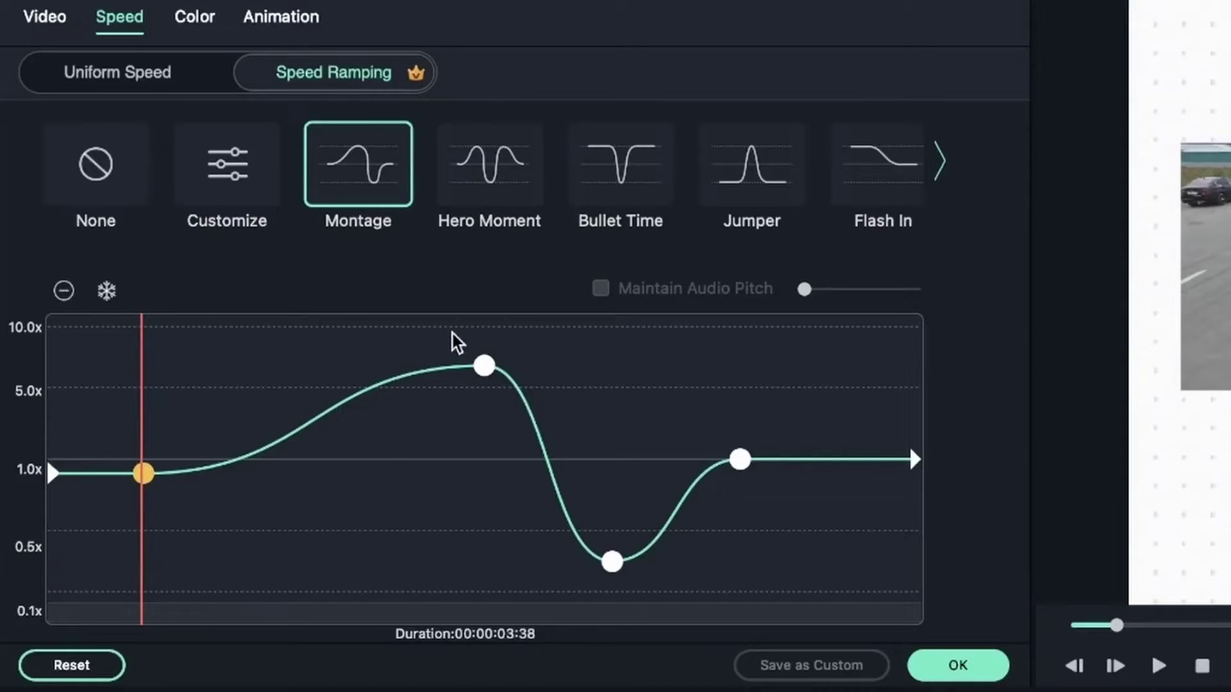
{"action": "left_click", "coordinate": [491, 330]}
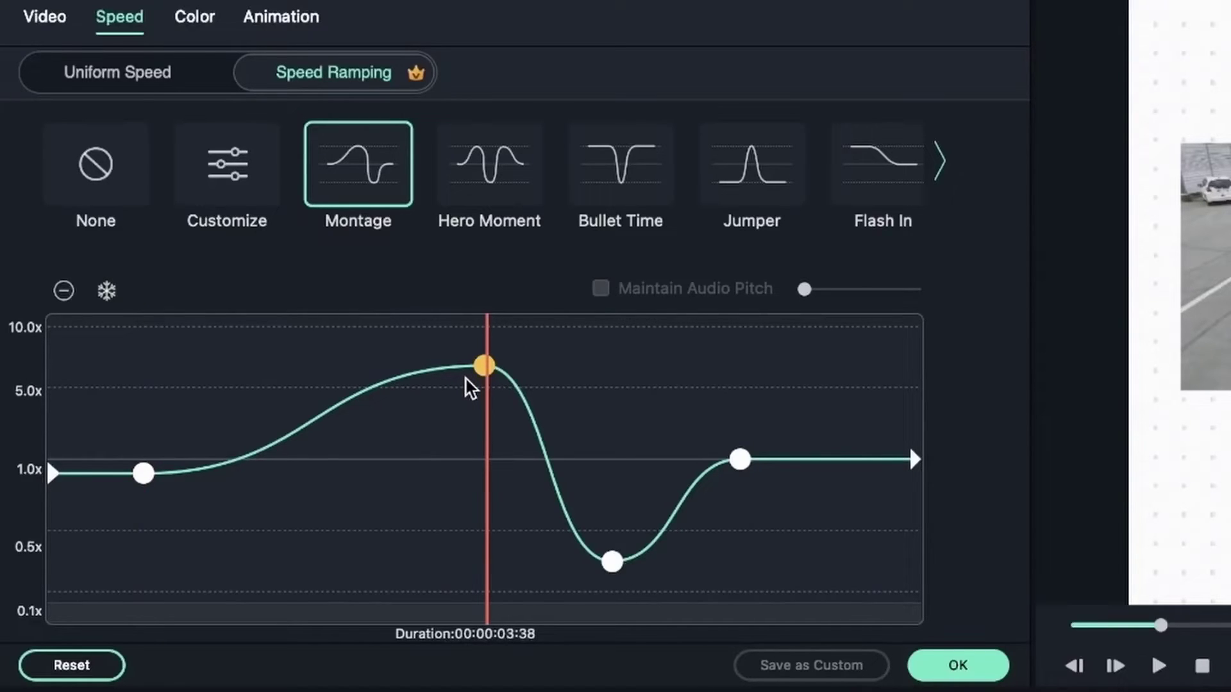
{"action": "left_click", "coordinate": [615, 595]}
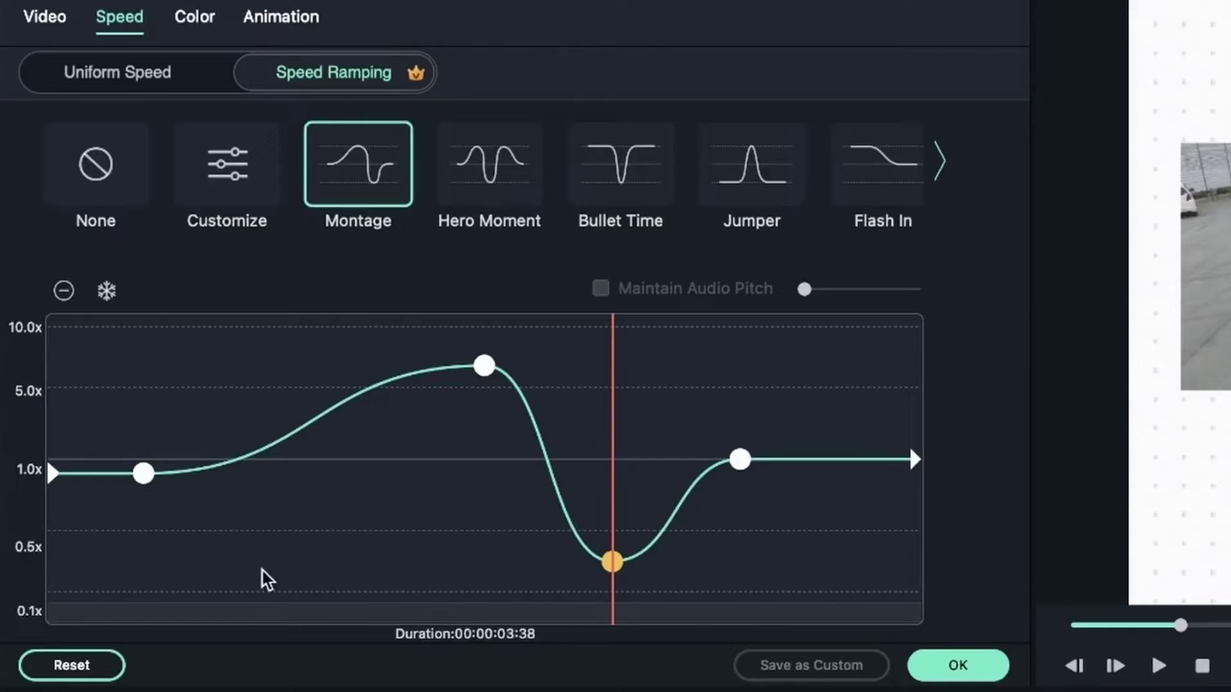
{"action": "left_click", "coordinate": [750, 530]}
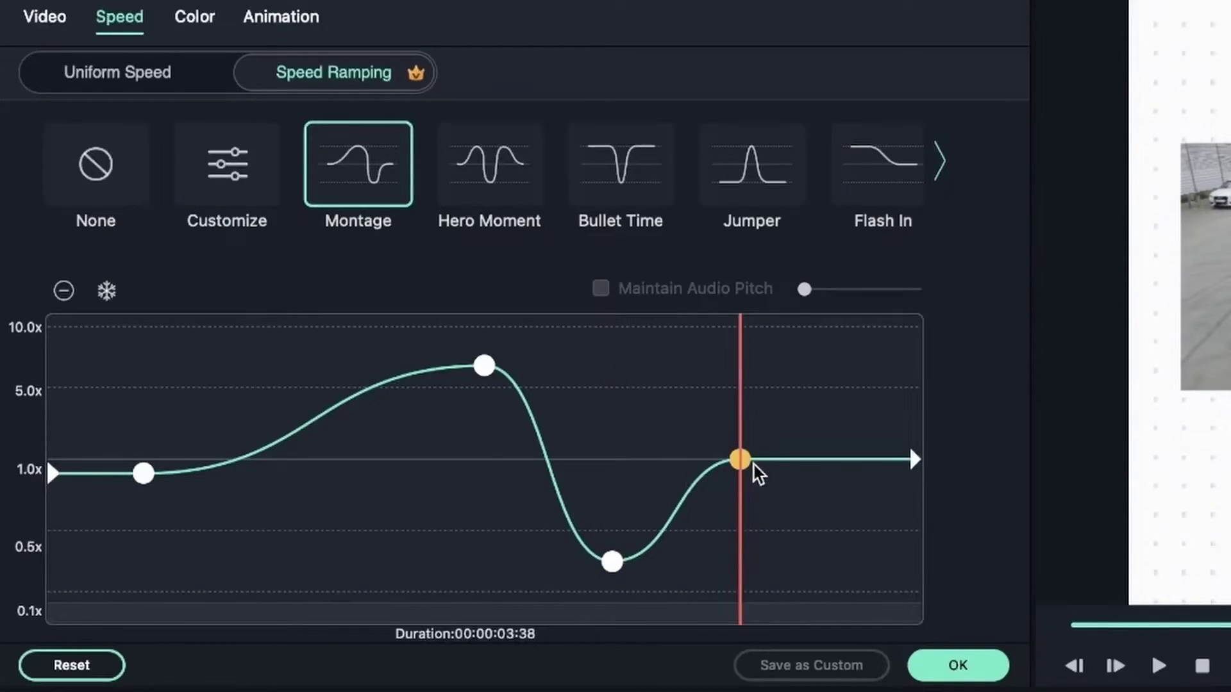
{"action": "left_click", "coordinate": [751, 522]}
{"action": "left_click", "coordinate": [893, 532]}
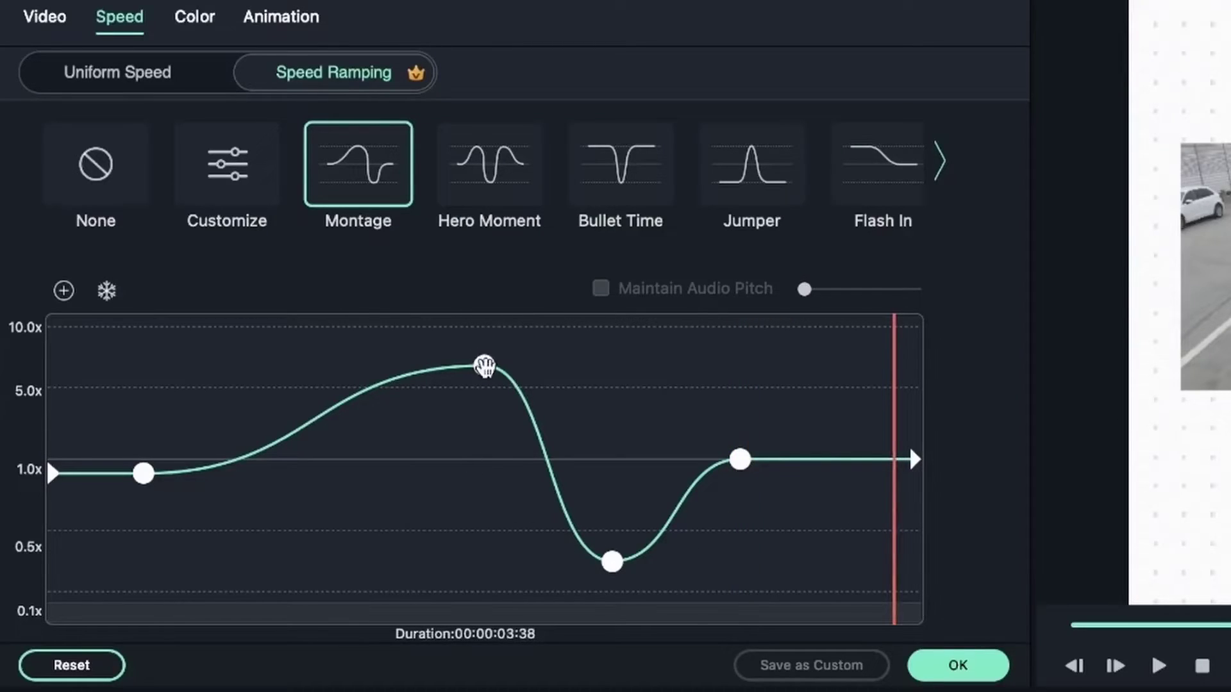
Raise the peak keyframe to near 7x and drop the valley to about 0.2x, making duration 00:00:02:33
{"action": "left_click_drag", "start_coordinate": [483, 365], "coordinate": [426, 330]}
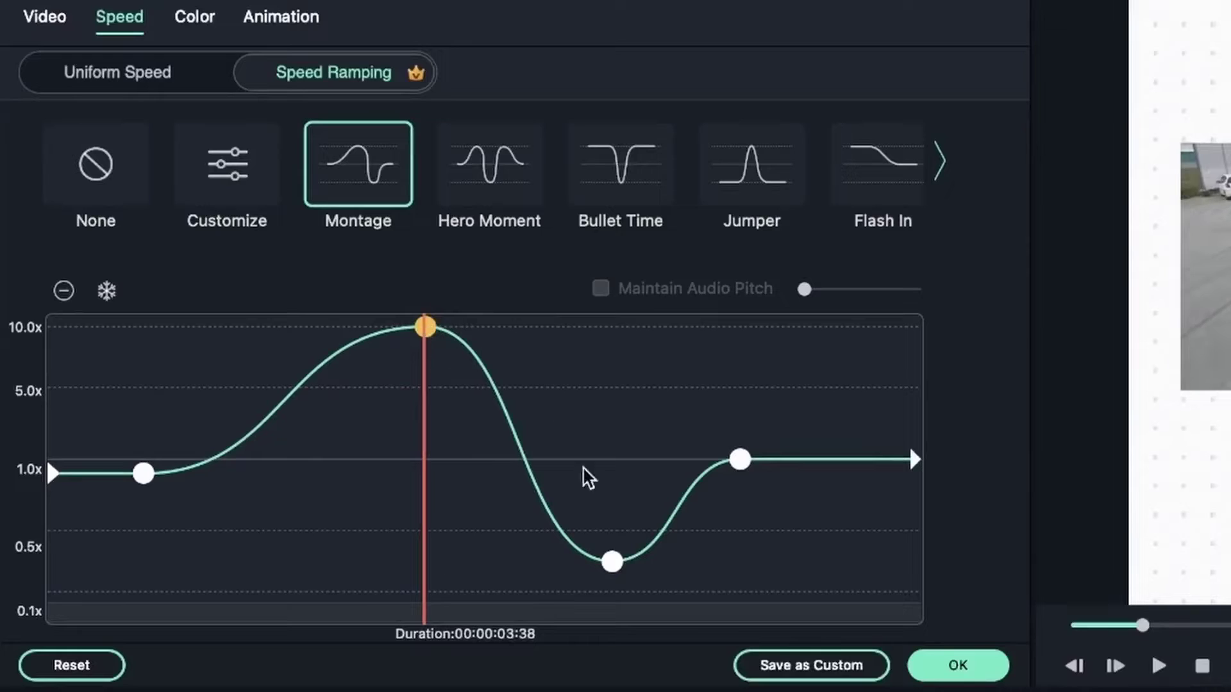
{"action": "left_click_drag", "start_coordinate": [612, 564], "coordinate": [564, 602]}
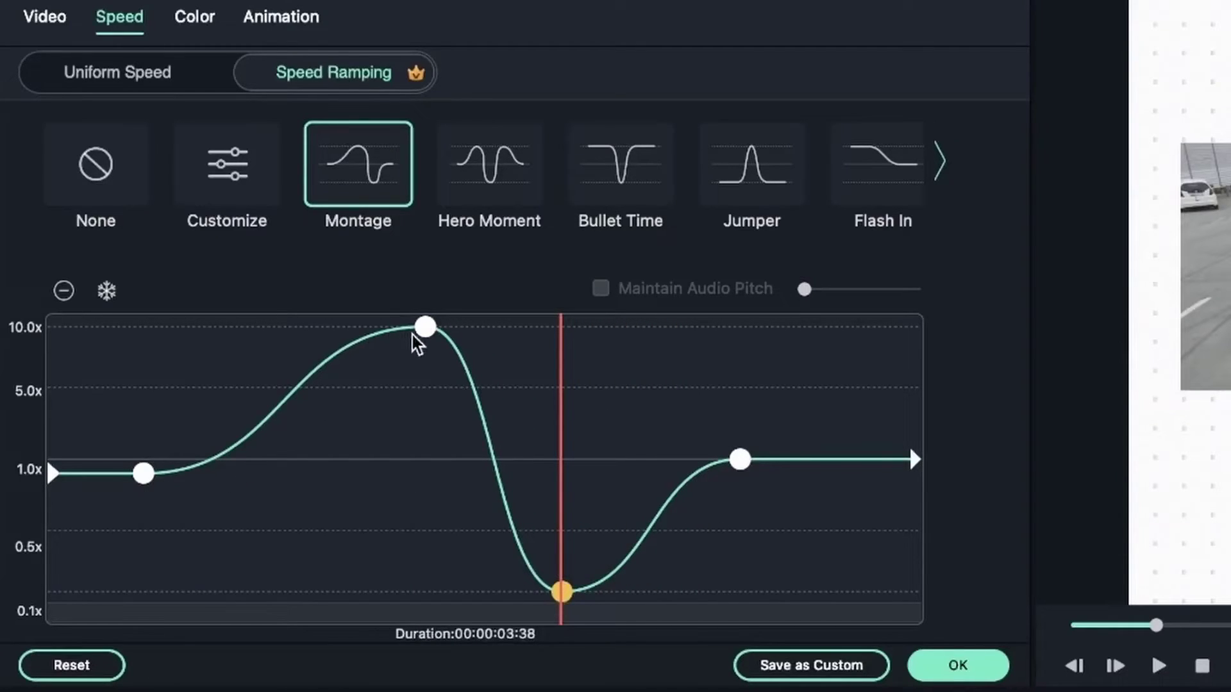
{"action": "left_click_drag", "start_coordinate": [562, 588], "coordinate": [360, 326]}
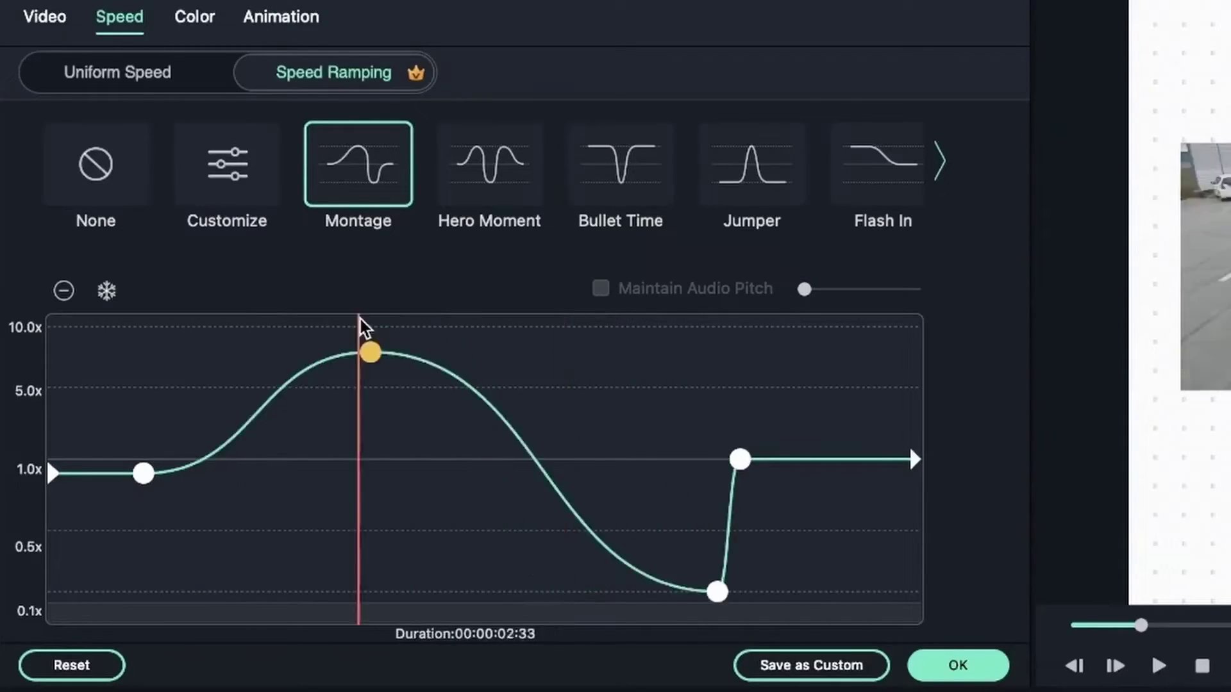
{"action": "left_click", "coordinate": [449, 359]}
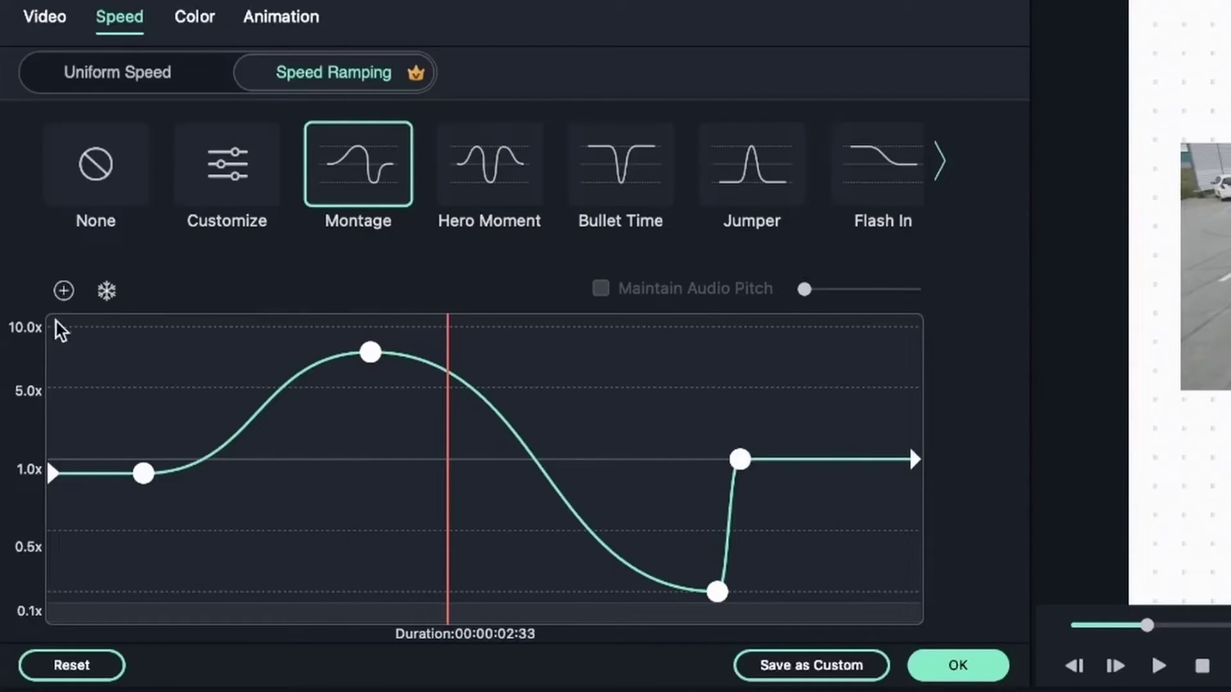
{"action": "left_click", "coordinate": [62, 291]}
{"action": "left_click_drag", "start_coordinate": [448, 372], "coordinate": [321, 607]}
{"action": "left_click", "coordinate": [688, 499]}
{"action": "left_click", "coordinate": [370, 352]}
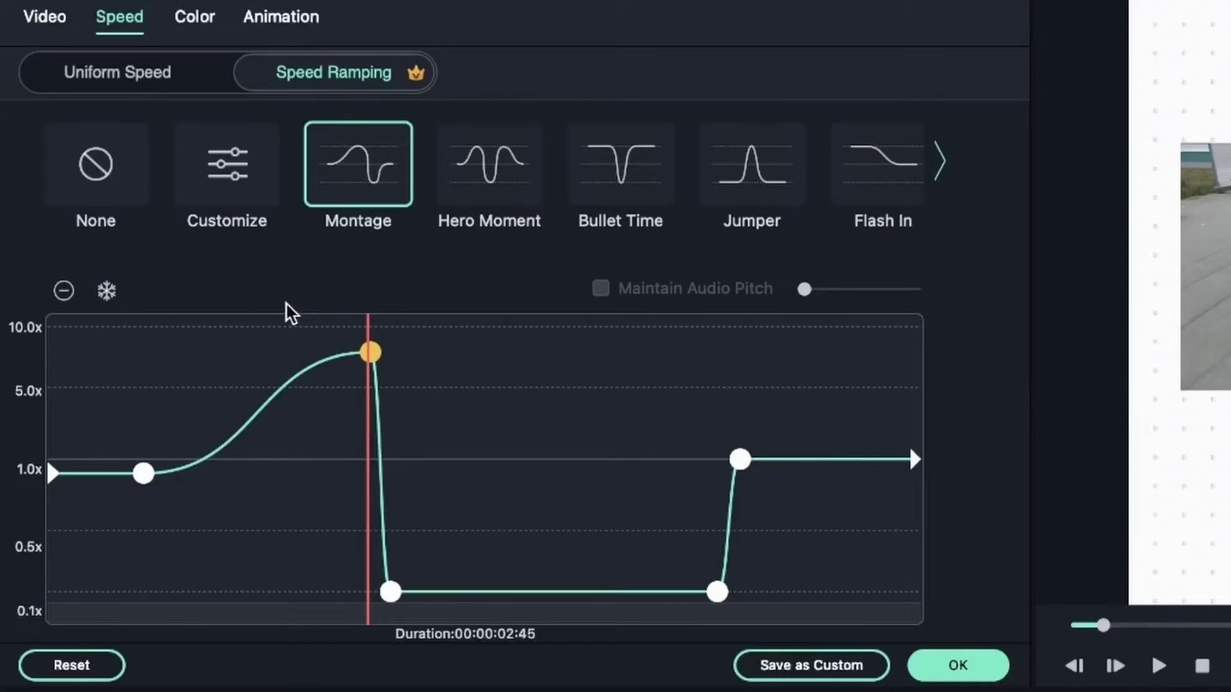
{"action": "left_click", "coordinate": [292, 334]}
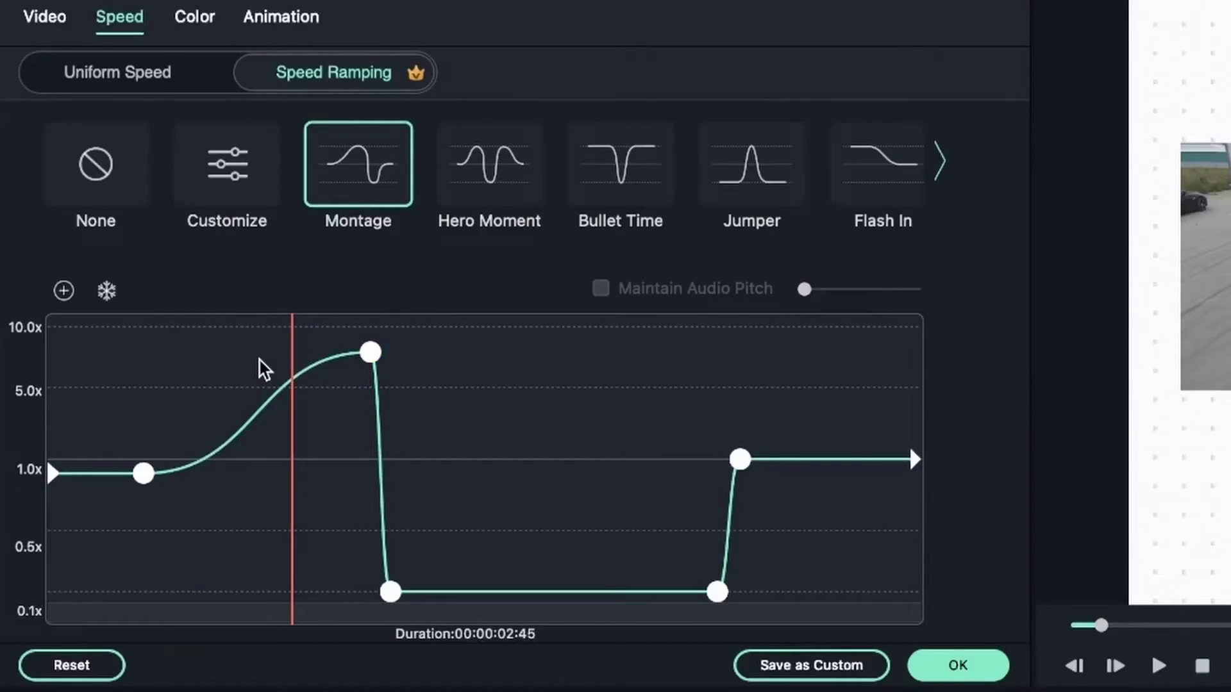
{"action": "left_click", "coordinate": [85, 359]}
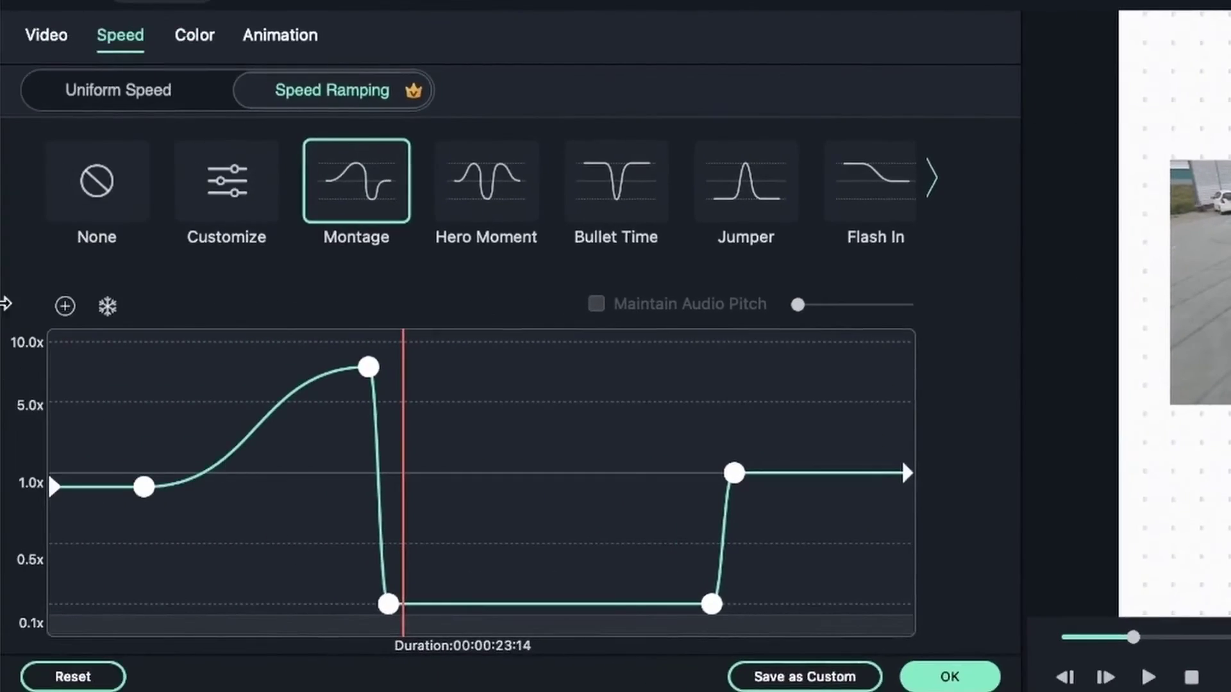
Replace the first clip's Montage speed ramp with Bullet Time
{"action": "left_click", "coordinate": [93, 221]}
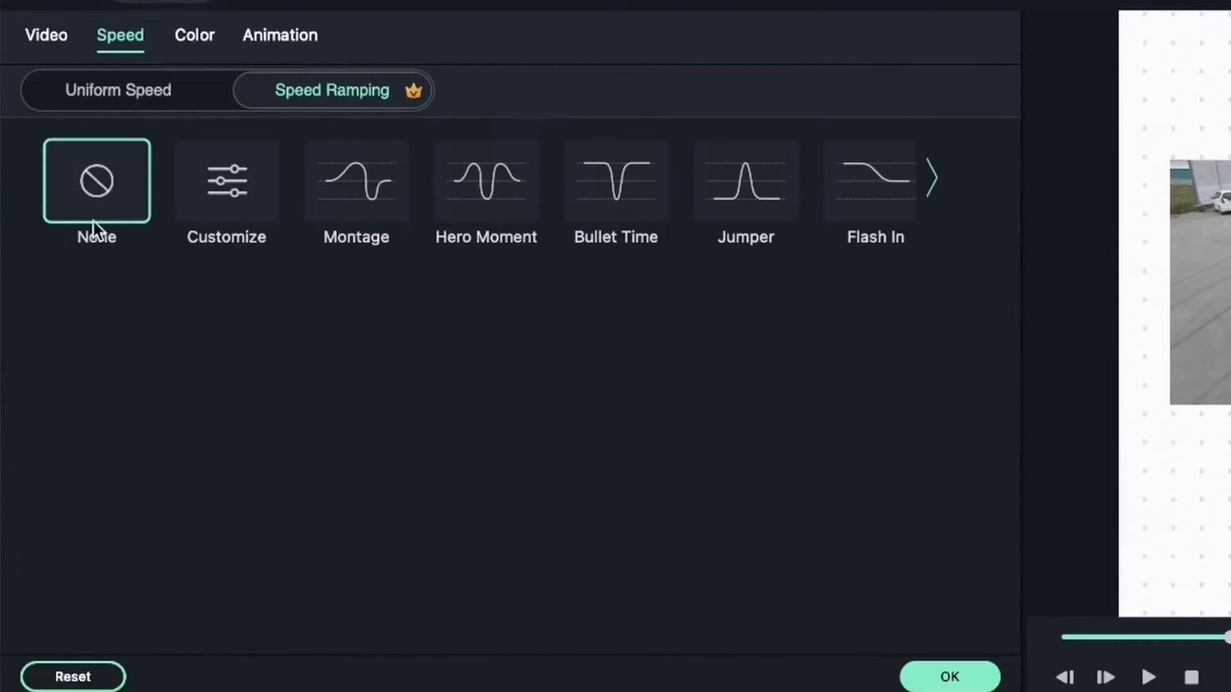
{"action": "left_click", "coordinate": [617, 192]}
{"action": "left_click", "coordinate": [245, 362]}
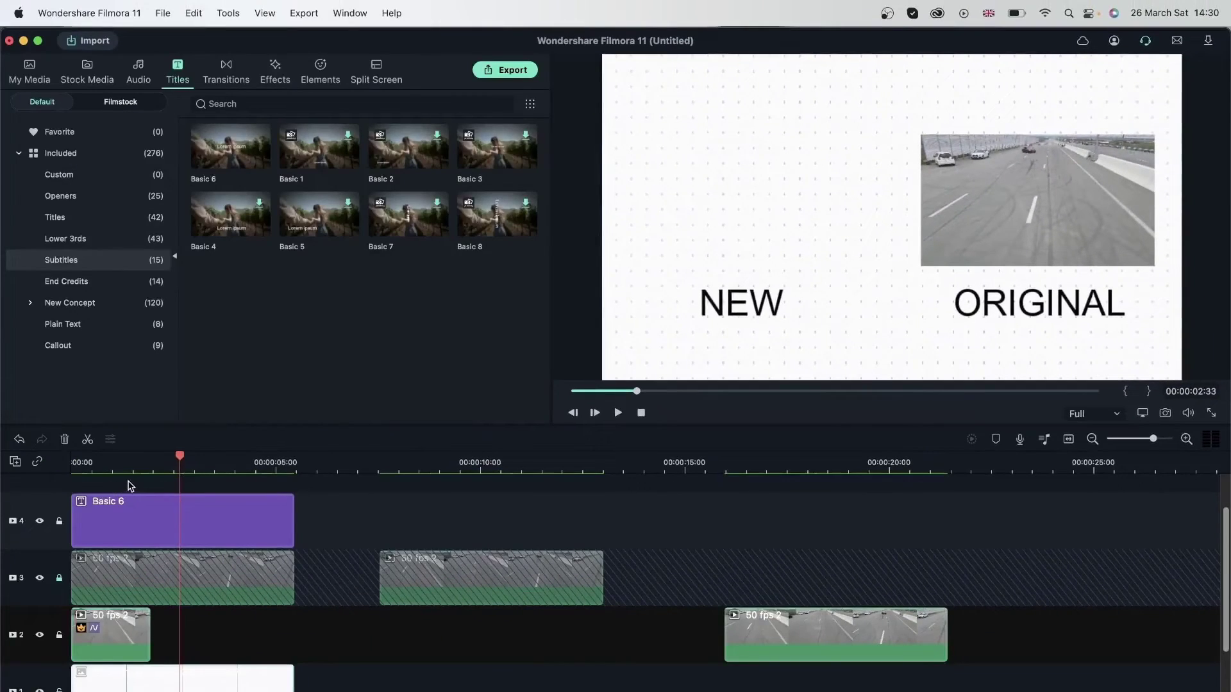
Rewind, then on the track 2 '50 fps 2' clip try Flash In, Jumper and Bullet Time before choosing Customize
{"action": "left_click", "coordinate": [142, 463]}
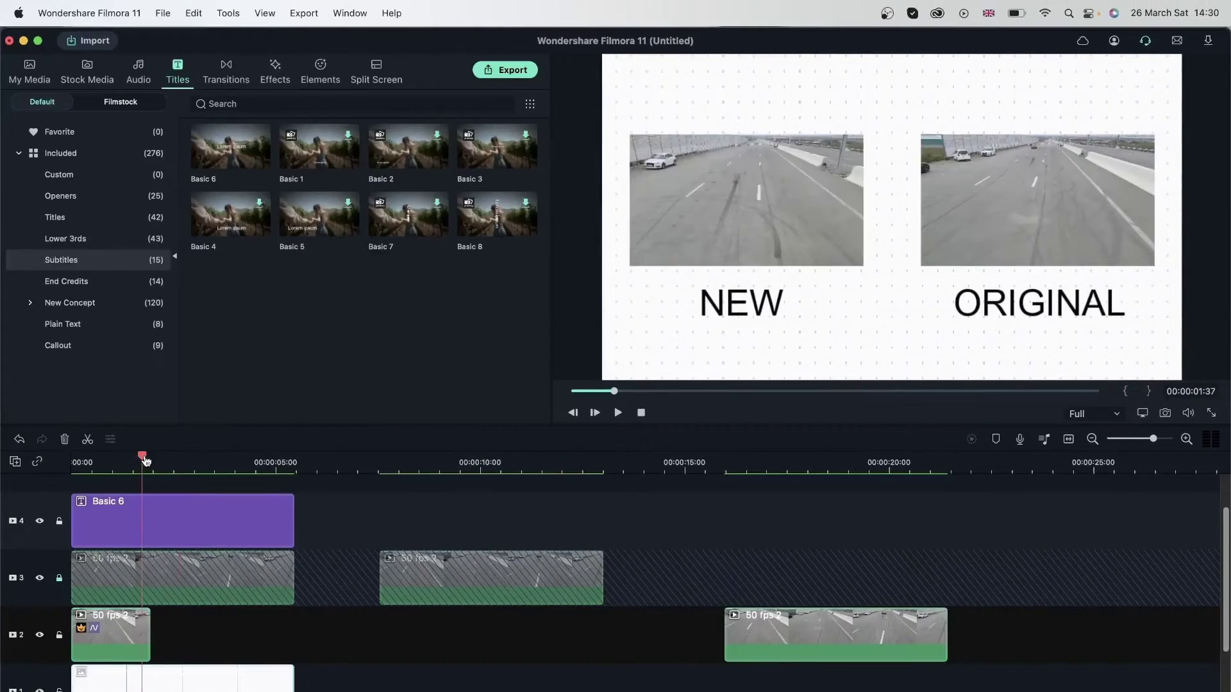
{"action": "left_click_drag", "start_coordinate": [142, 460], "coordinate": [72, 472]}
{"action": "double_click", "coordinate": [111, 634]}
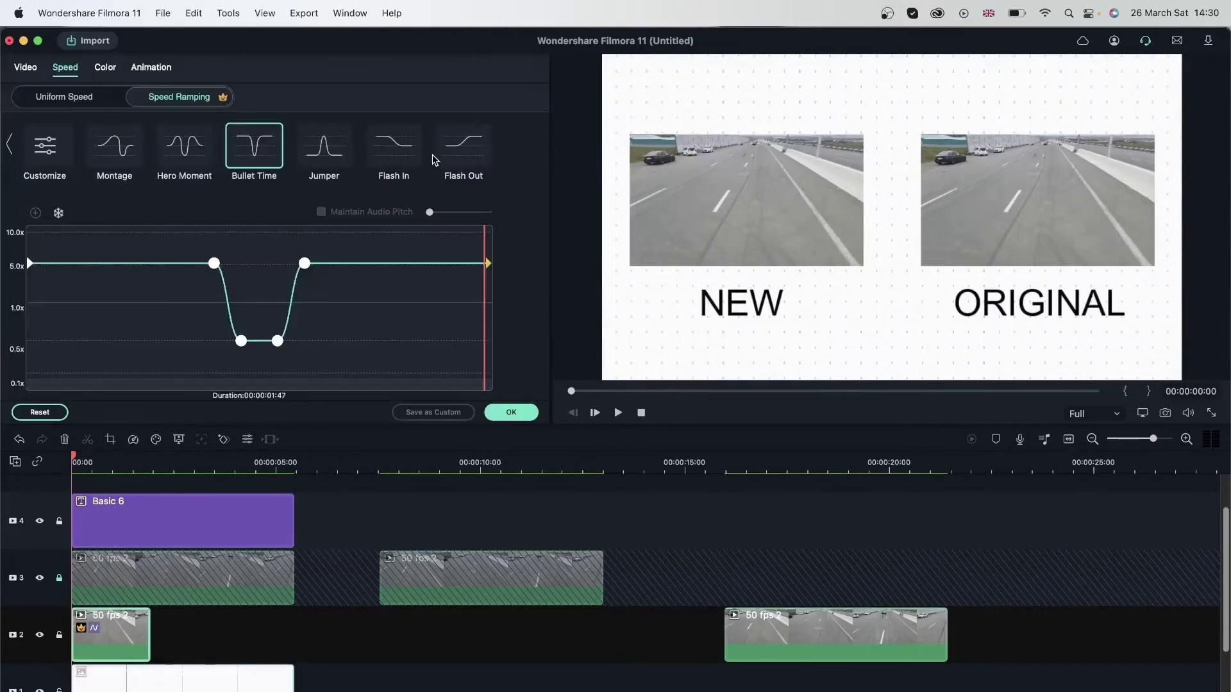
{"action": "left_click", "coordinate": [394, 146]}
{"action": "left_click", "coordinate": [324, 146]}
{"action": "left_click", "coordinate": [254, 146]}
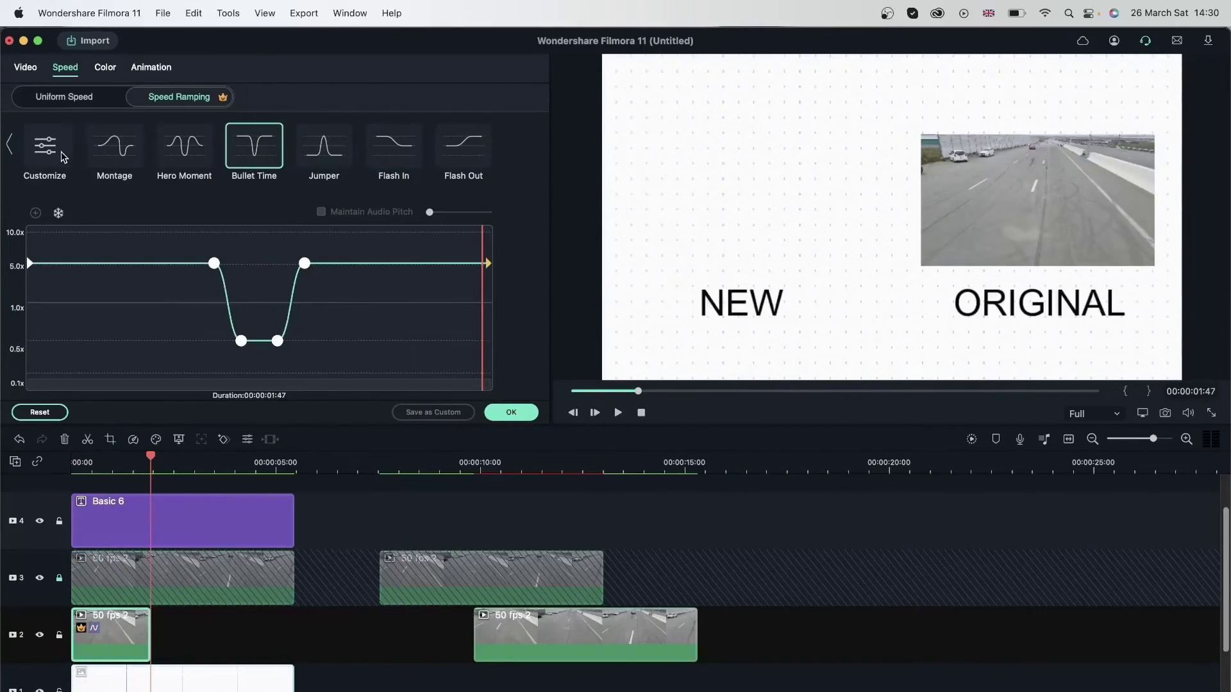
{"action": "left_click", "coordinate": [64, 156]}
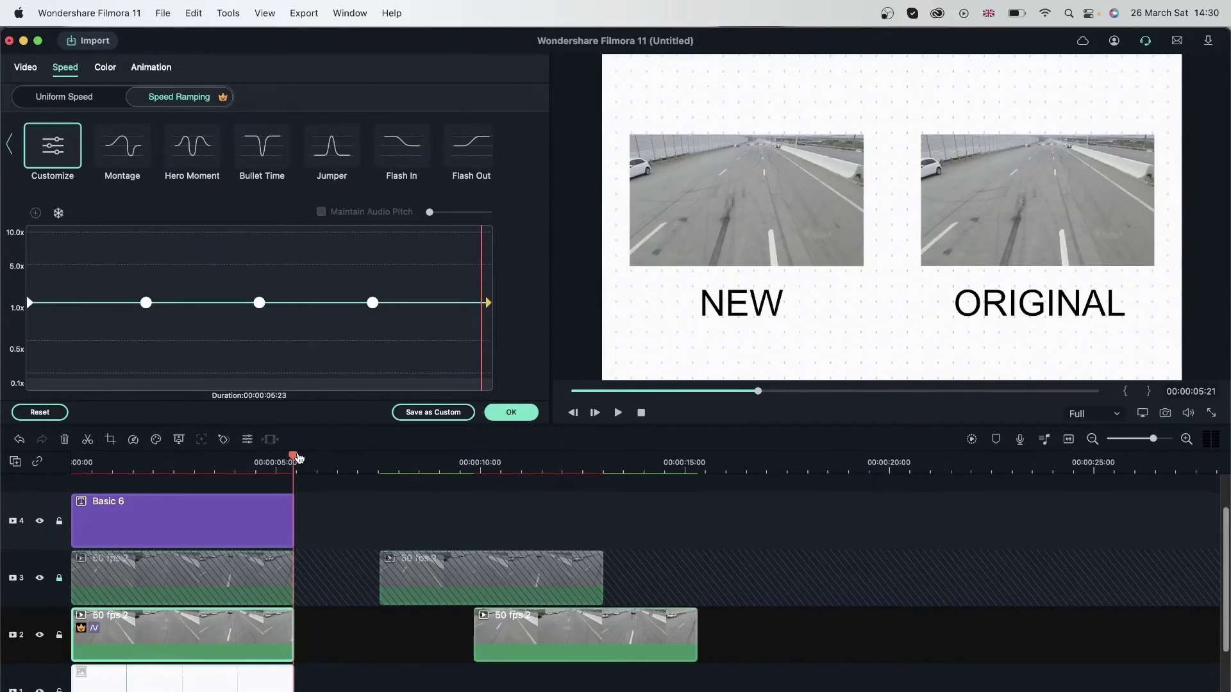
Add a speed point at 00:00:03:26 and slow that part of the clip to 0.3x
{"action": "left_click_drag", "start_coordinate": [293, 459], "coordinate": [84, 495]}
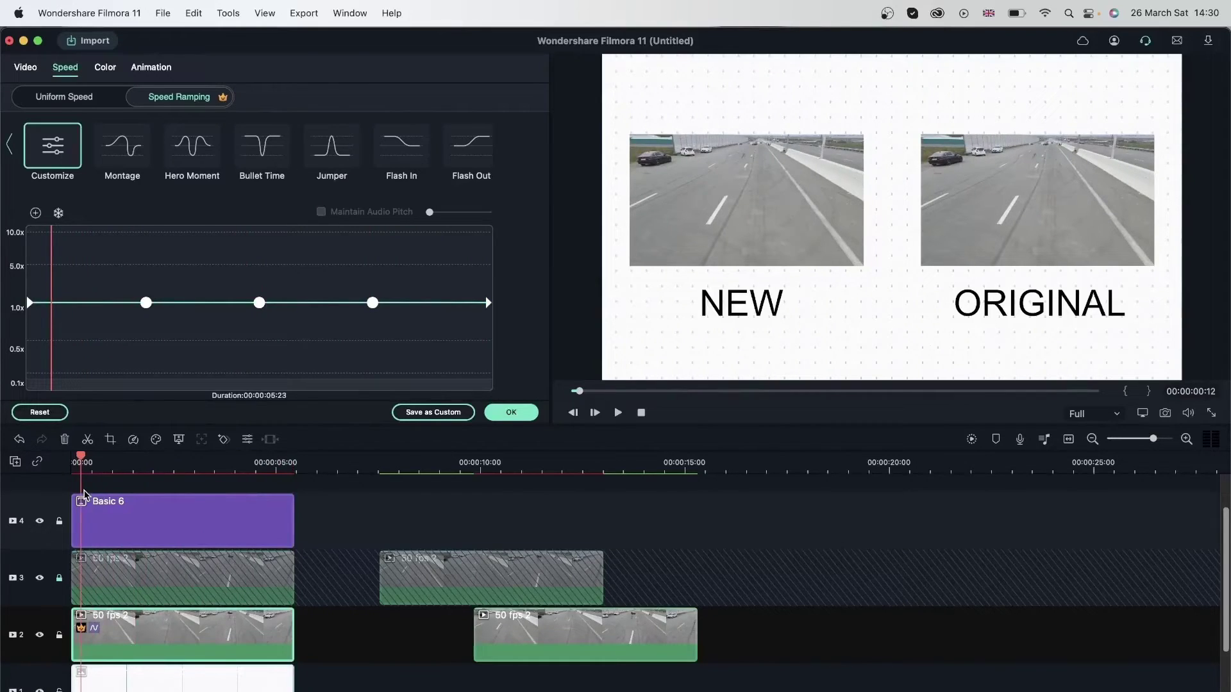
{"action": "left_click", "coordinate": [146, 332]}
{"action": "left_click", "coordinate": [184, 338]}
{"action": "left_click", "coordinate": [211, 338]}
{"action": "left_click", "coordinate": [266, 343]}
{"action": "left_click", "coordinate": [295, 337]}
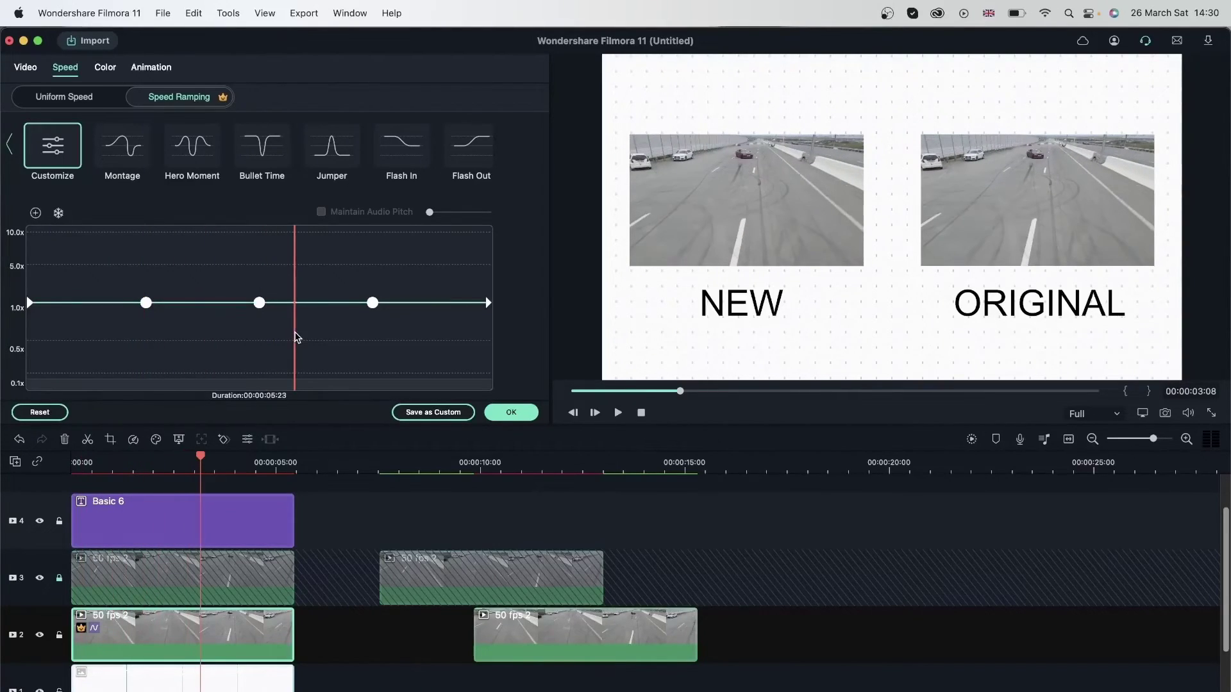
{"action": "left_click", "coordinate": [324, 343]}
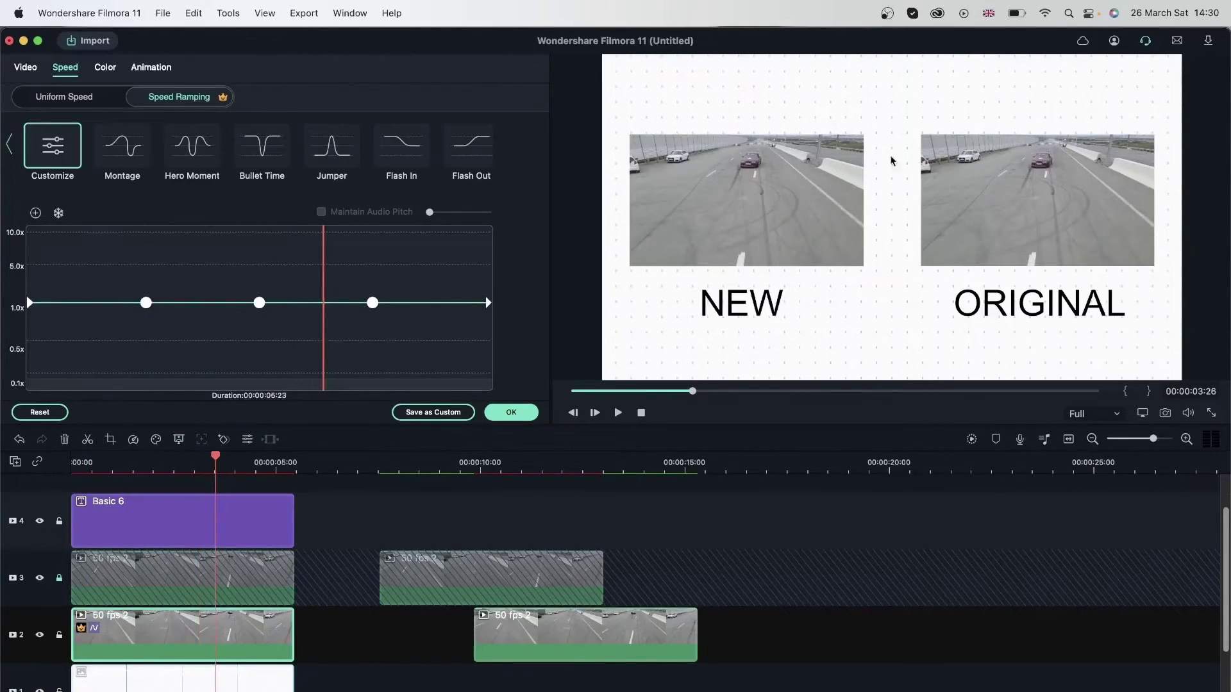
{"action": "left_click", "coordinate": [38, 214]}
{"action": "left_click_drag", "start_coordinate": [372, 302], "coordinate": [374, 369]}
Speed the early part up to 6.3x, nudge the middle point later, render a preview and confirm
{"action": "left_click", "coordinate": [153, 346]}
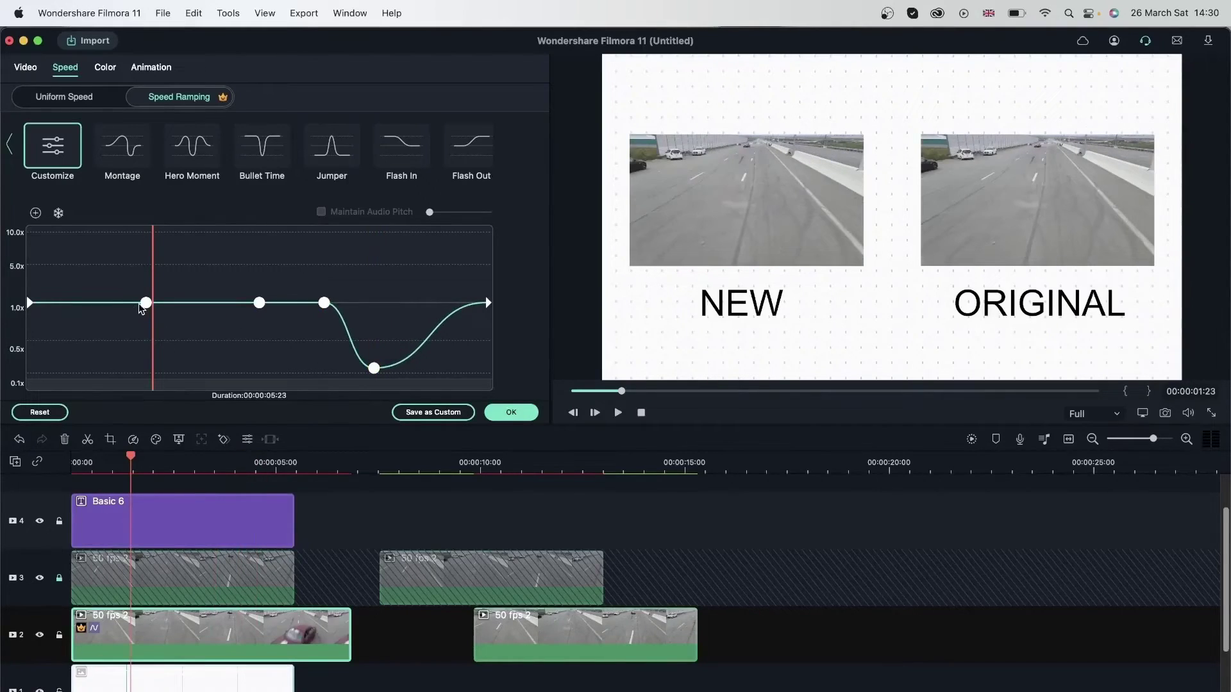
{"action": "left_click_drag", "start_coordinate": [145, 302], "coordinate": [218, 255]}
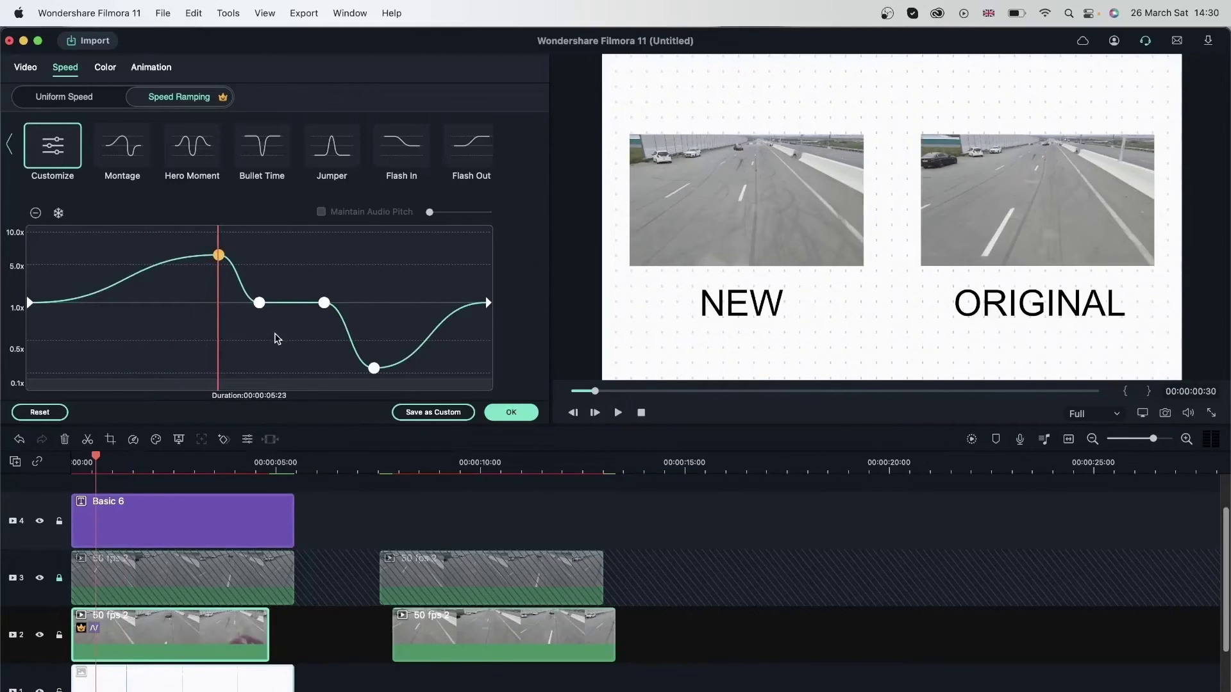
{"action": "left_click_drag", "start_coordinate": [261, 304], "coordinate": [276, 305]}
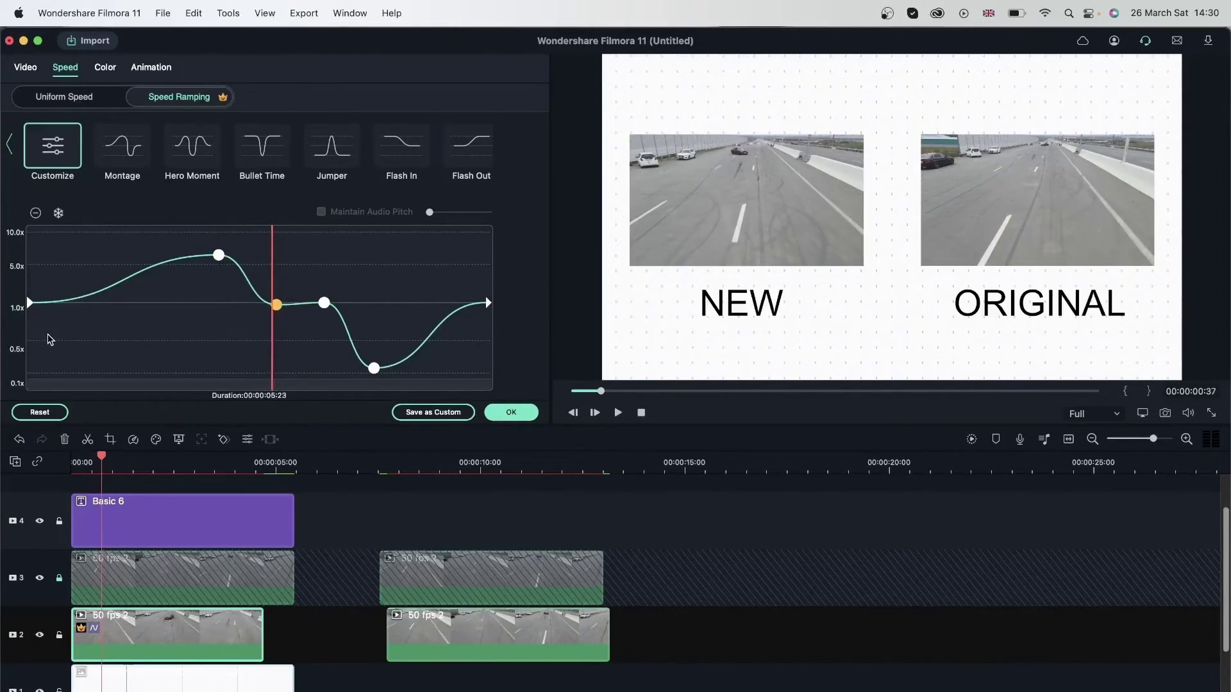
{"action": "left_click", "coordinate": [32, 341]}
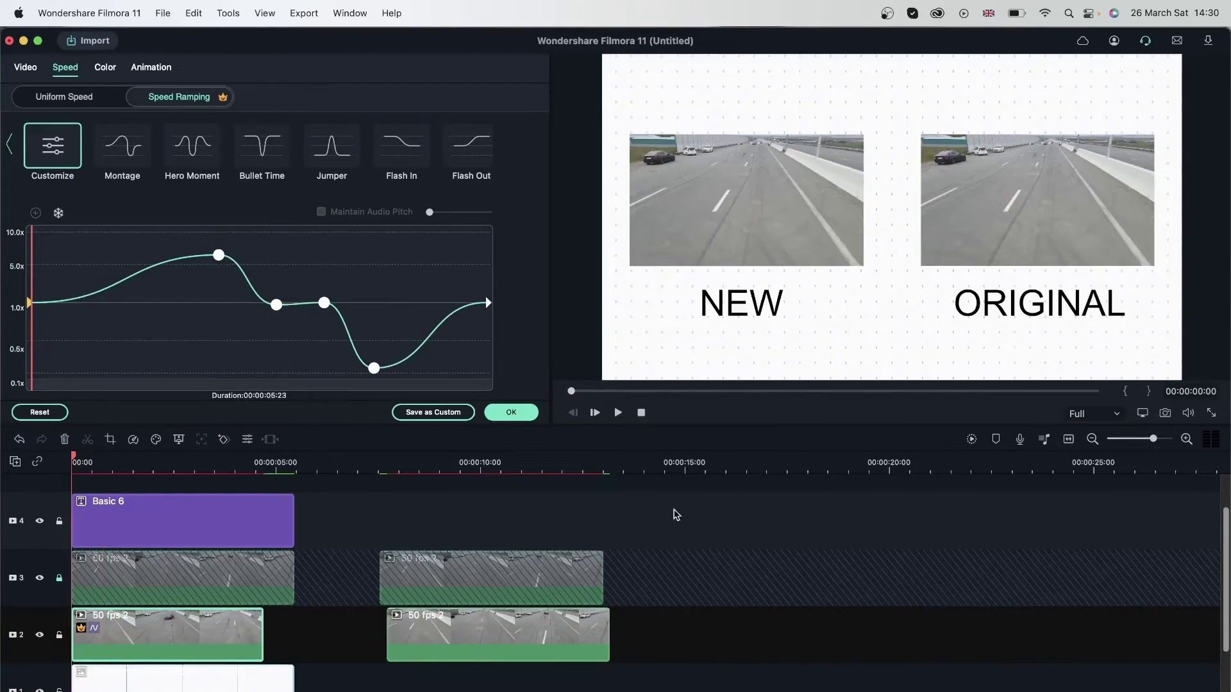
{"action": "left_click", "coordinate": [971, 439]}
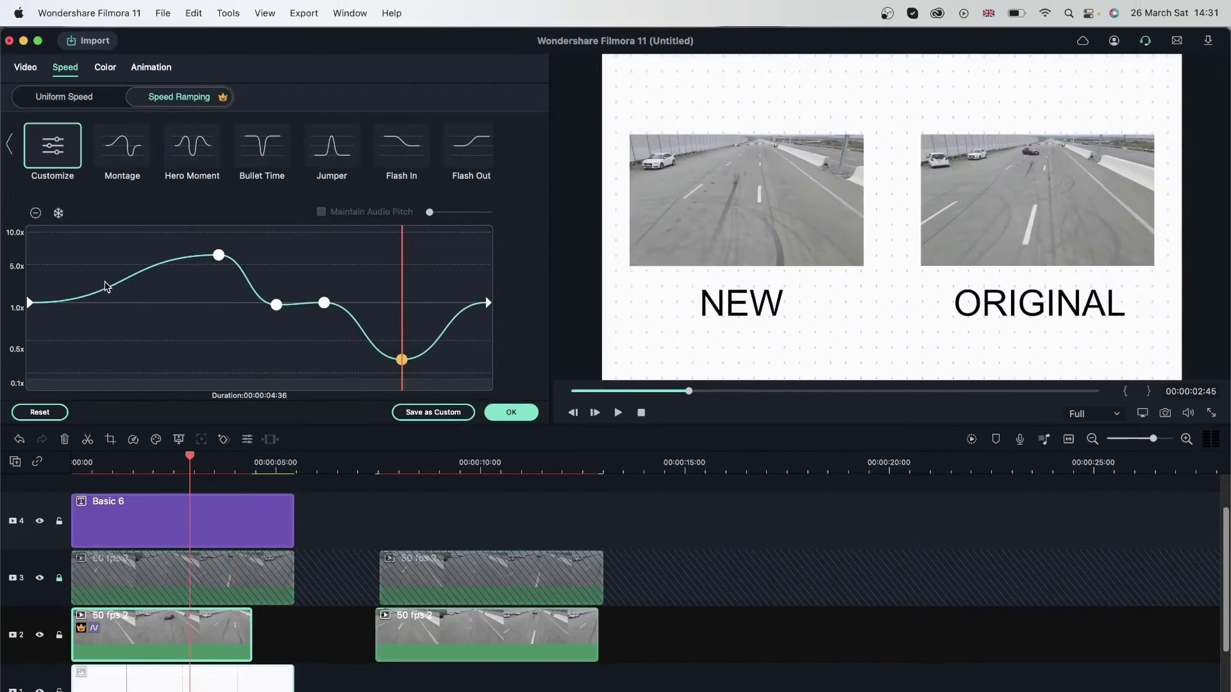
{"action": "left_click_drag", "start_coordinate": [97, 285], "coordinate": [48, 301]}
{"action": "left_click", "coordinate": [510, 412]}
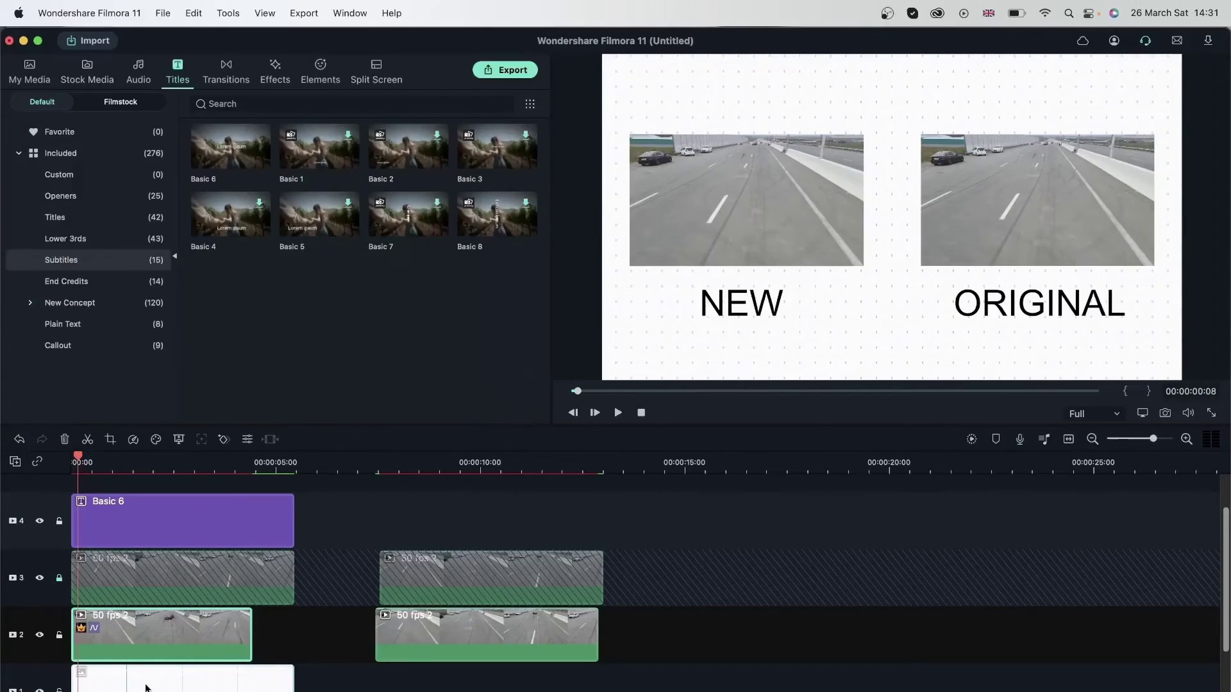
Reset the '50 fps 2' clip's speed ramp
{"action": "double_click", "coordinate": [157, 628]}
{"action": "left_click", "coordinate": [44, 413]}
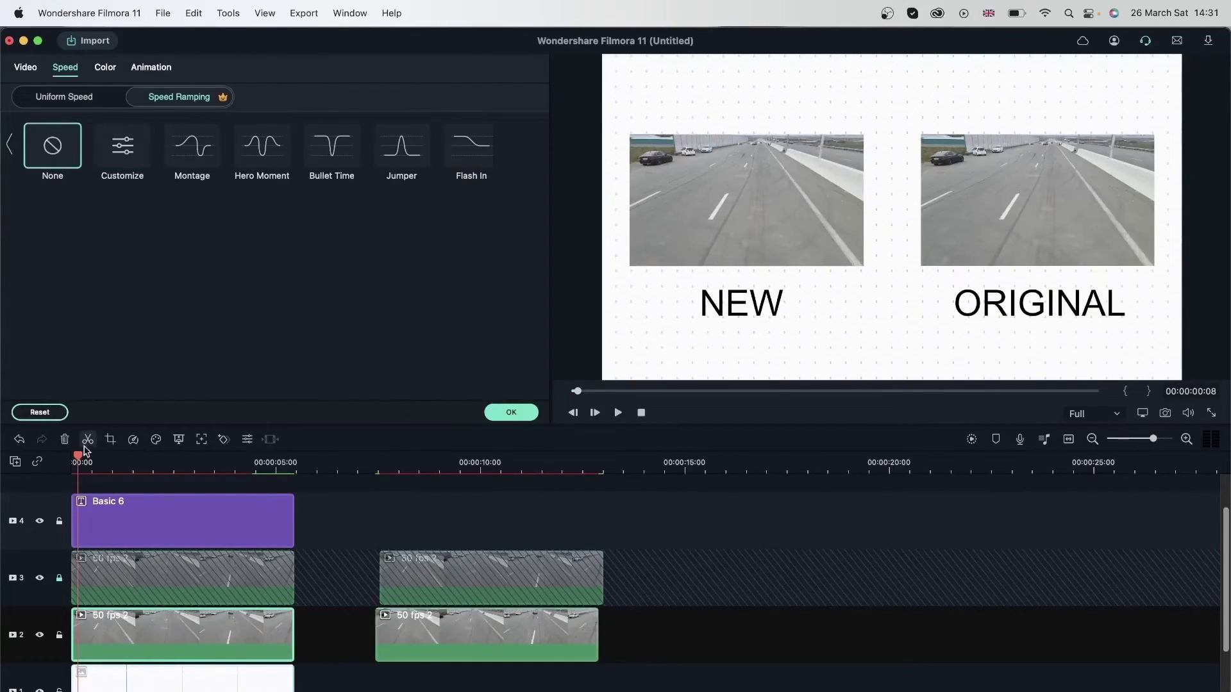
{"action": "left_click", "coordinate": [523, 414]}
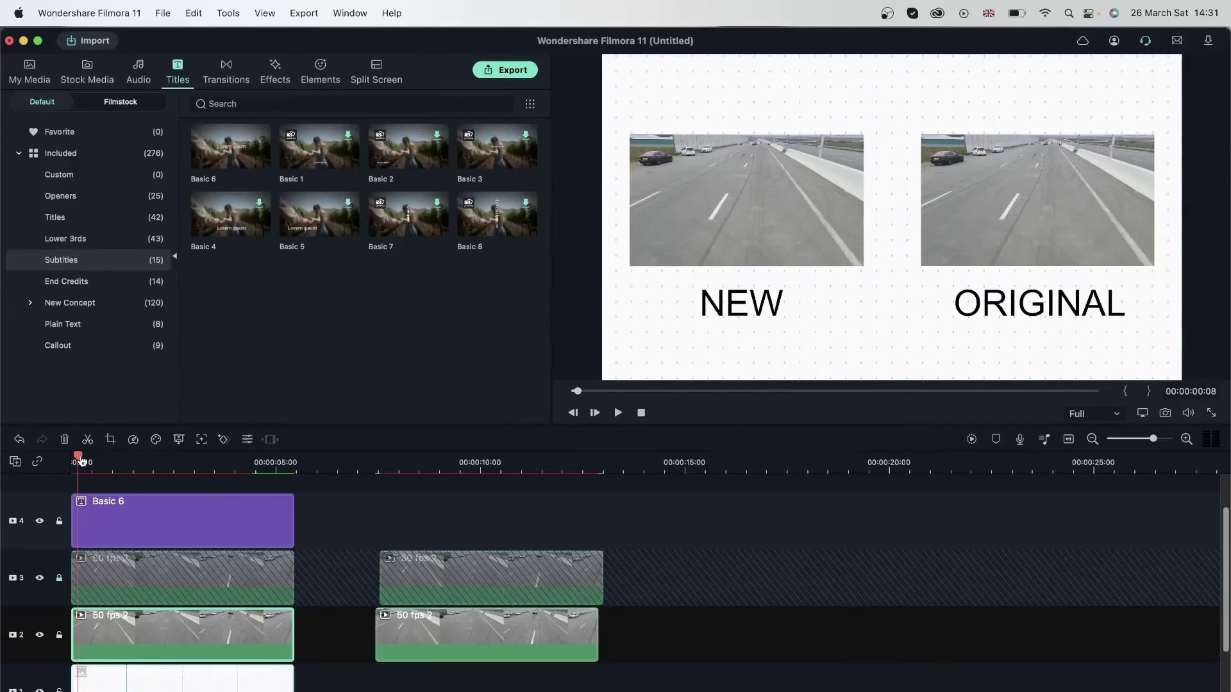
Insert a freeze frame where the red car appears, lengthen the Freeze segment, and play it back
{"action": "left_click_drag", "start_coordinate": [81, 460], "coordinate": [237, 500]}
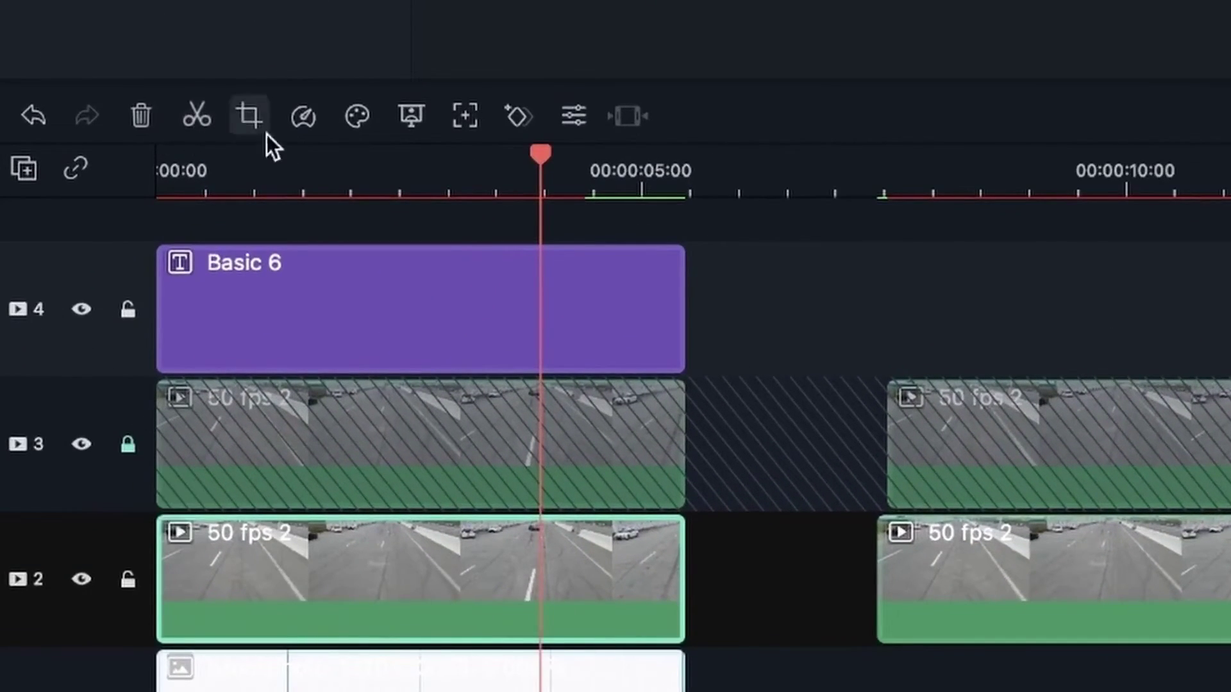
{"action": "left_click", "coordinate": [305, 126]}
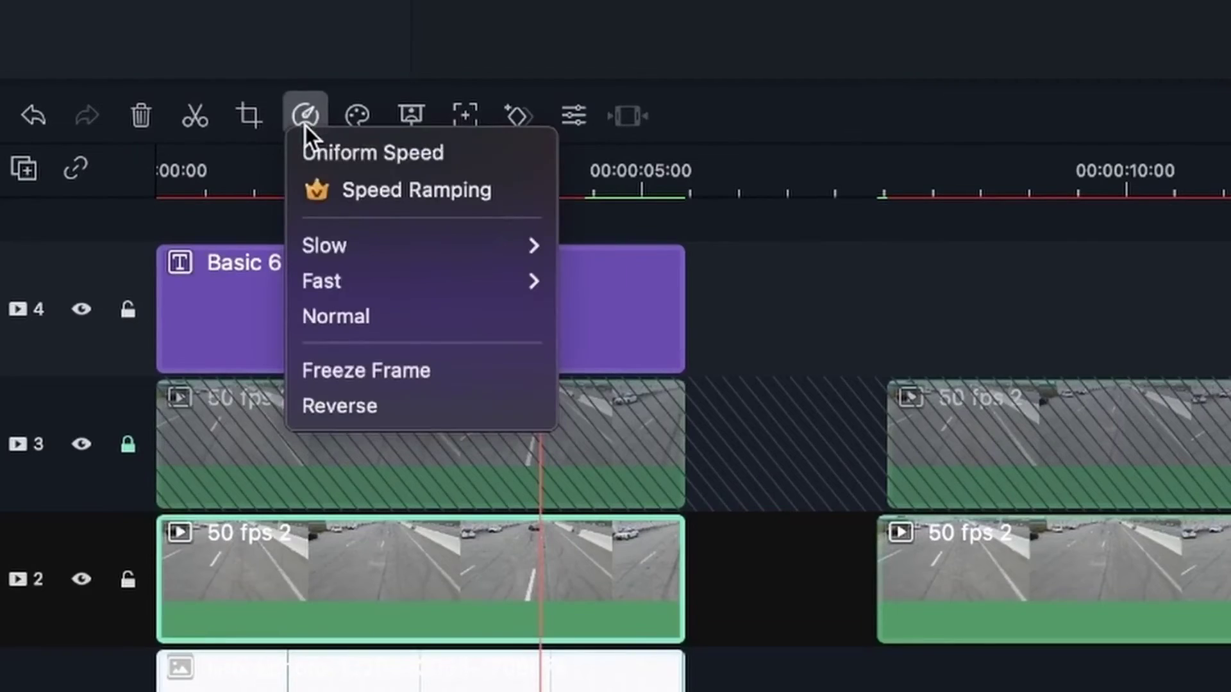
{"action": "left_click", "coordinate": [375, 370]}
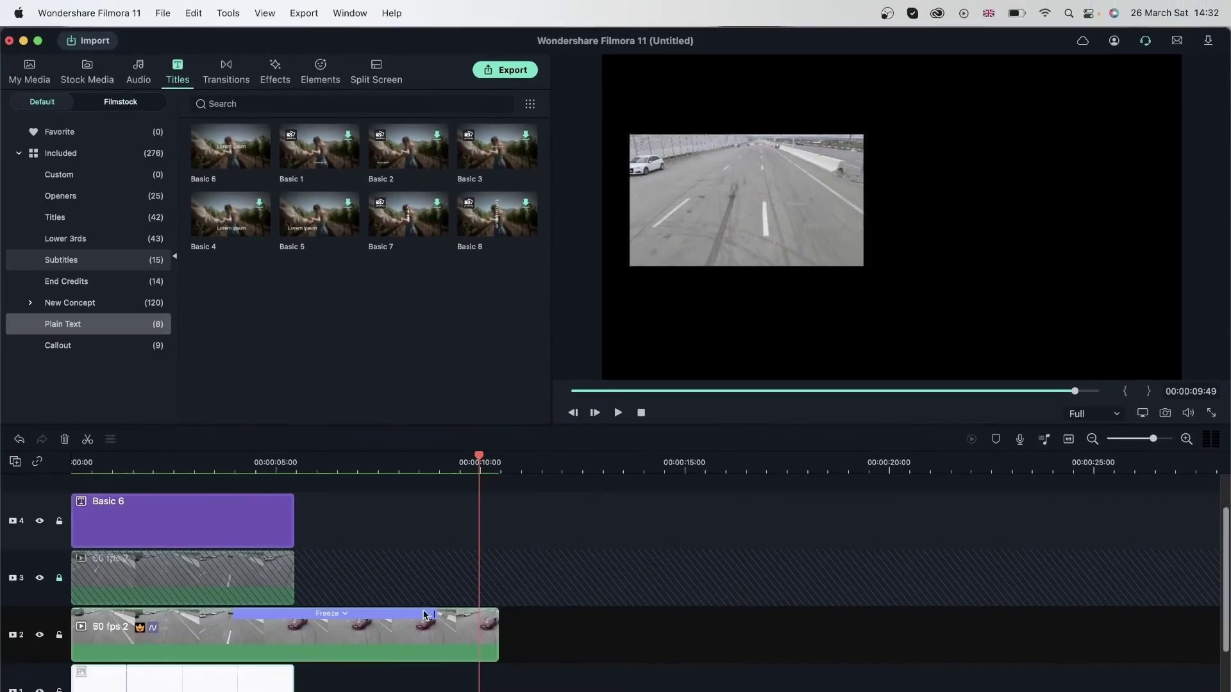
{"action": "left_click", "coordinate": [402, 613]}
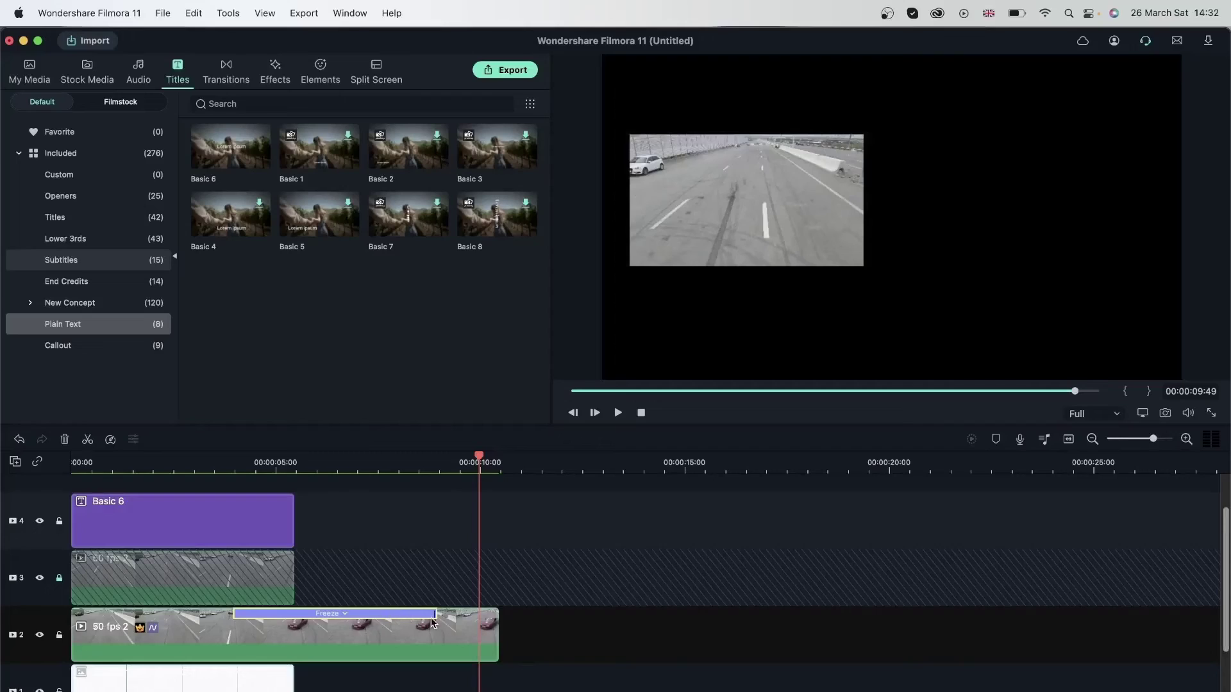
{"action": "left_click_drag", "start_coordinate": [434, 614], "coordinate": [1133, 614]}
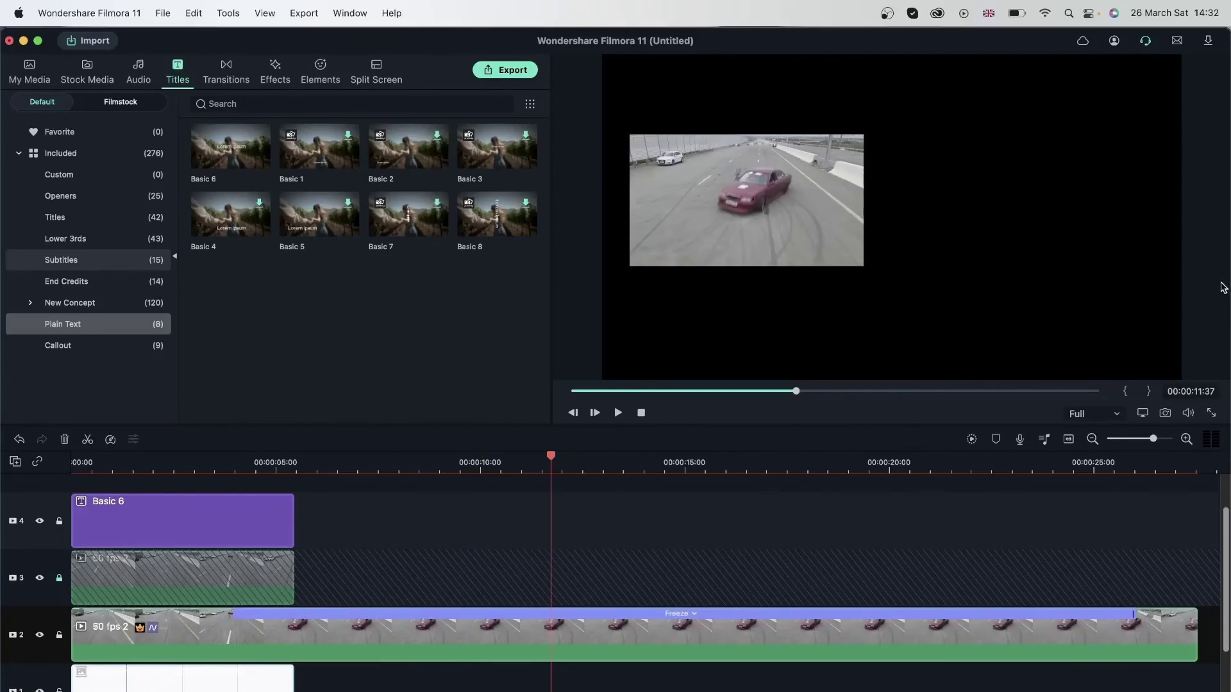
{"action": "left_click", "coordinate": [1133, 468]}
{"action": "key", "text": "space"}
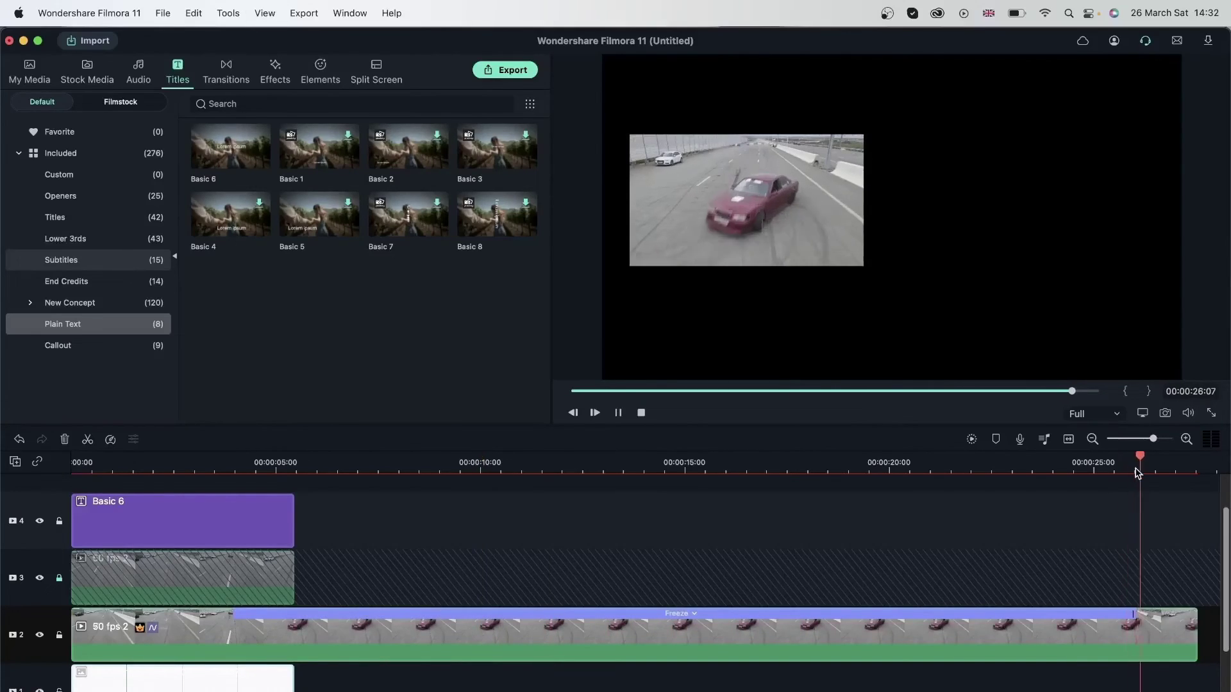
{"action": "key", "text": "space"}
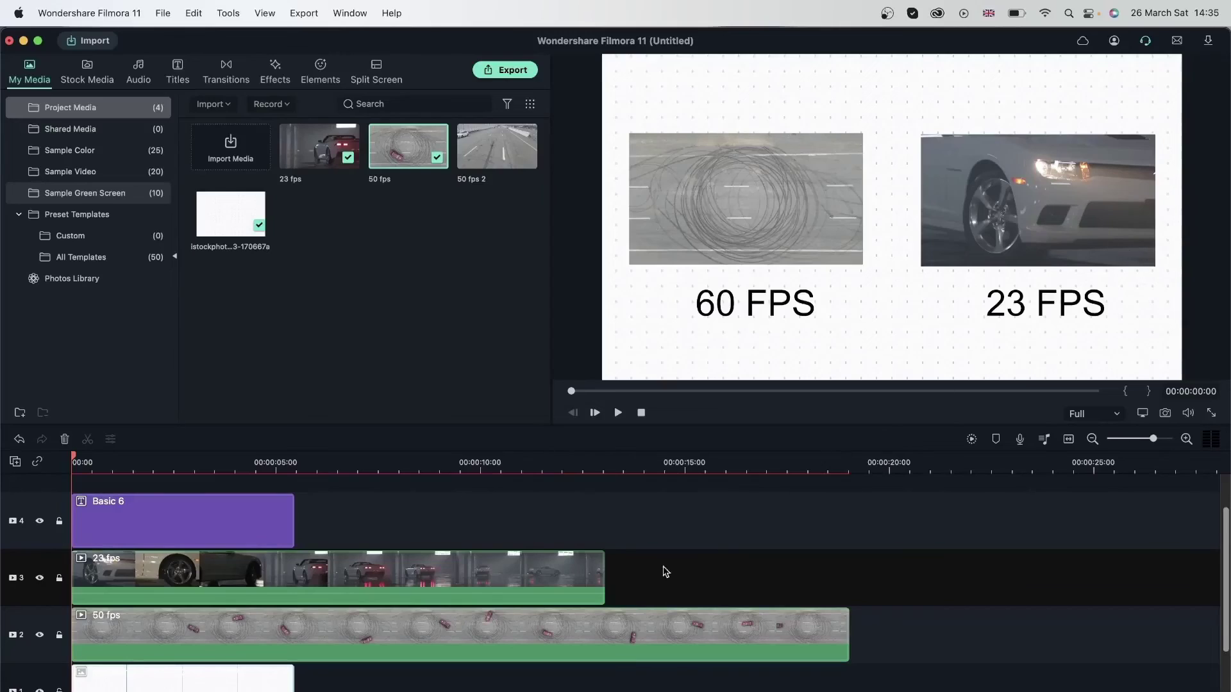
Apply a slow-motion rate to the 50 fps clip and preview at 00:00:09:29
{"action": "left_click", "coordinate": [494, 640]}
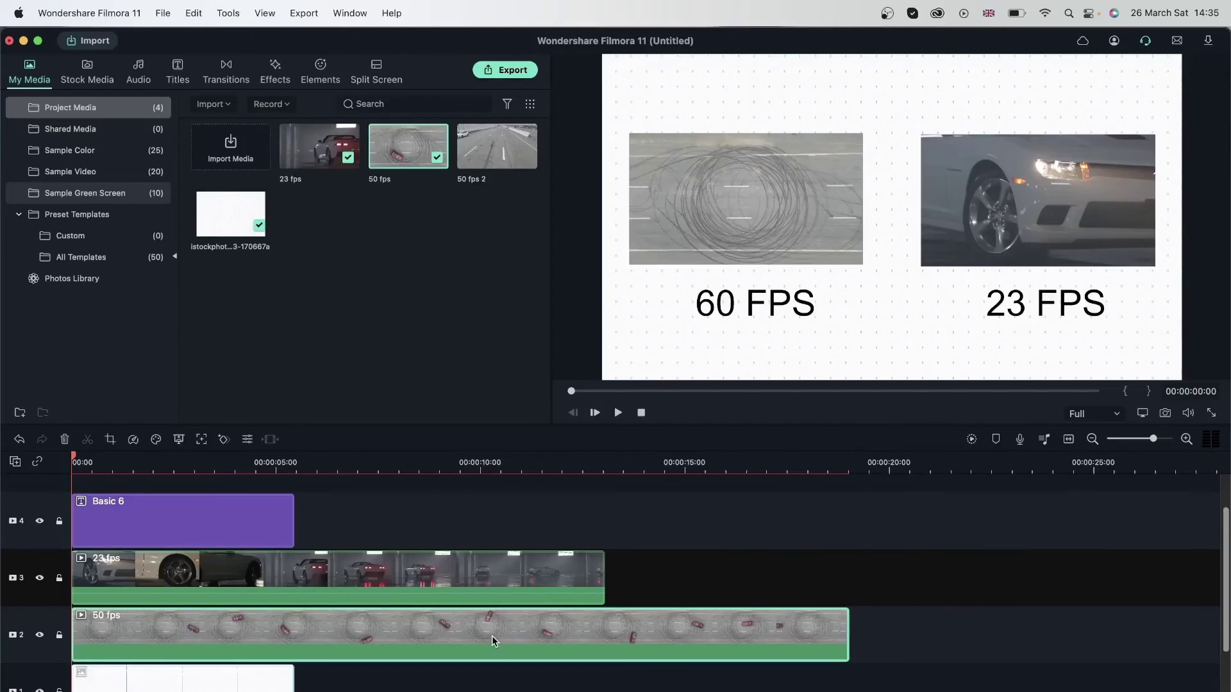
{"action": "left_click", "coordinate": [134, 439]}
{"action": "mouse_move", "coordinate": [211, 494]}
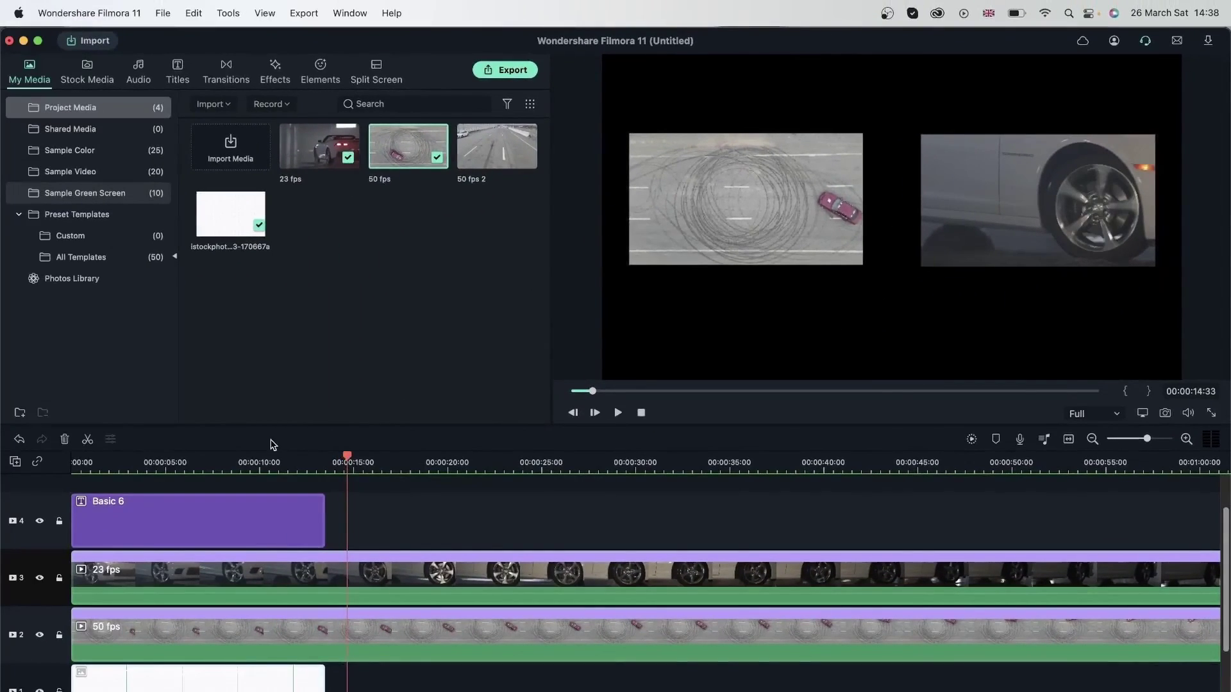
{"action": "left_click", "coordinate": [252, 460]}
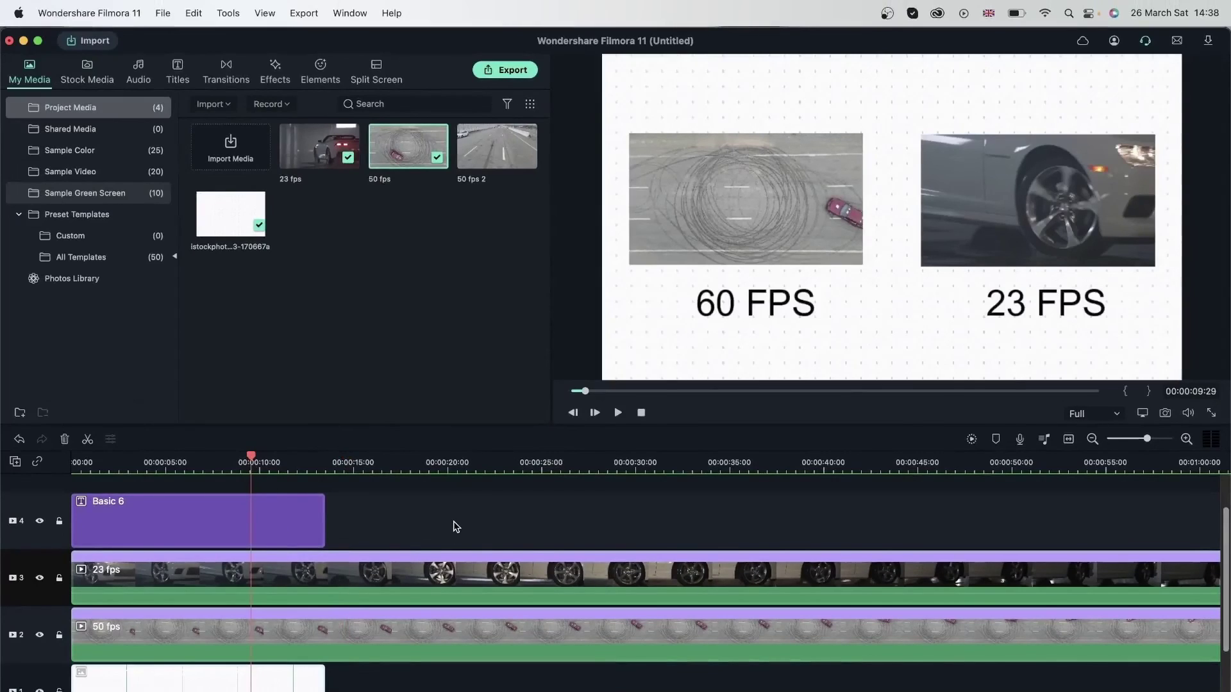
Select the 23 fps clip with the 50 fps clip and set both to Fast 2X
{"action": "left_click", "coordinate": [331, 553]}
{"action": "left_click", "coordinate": [134, 439]}
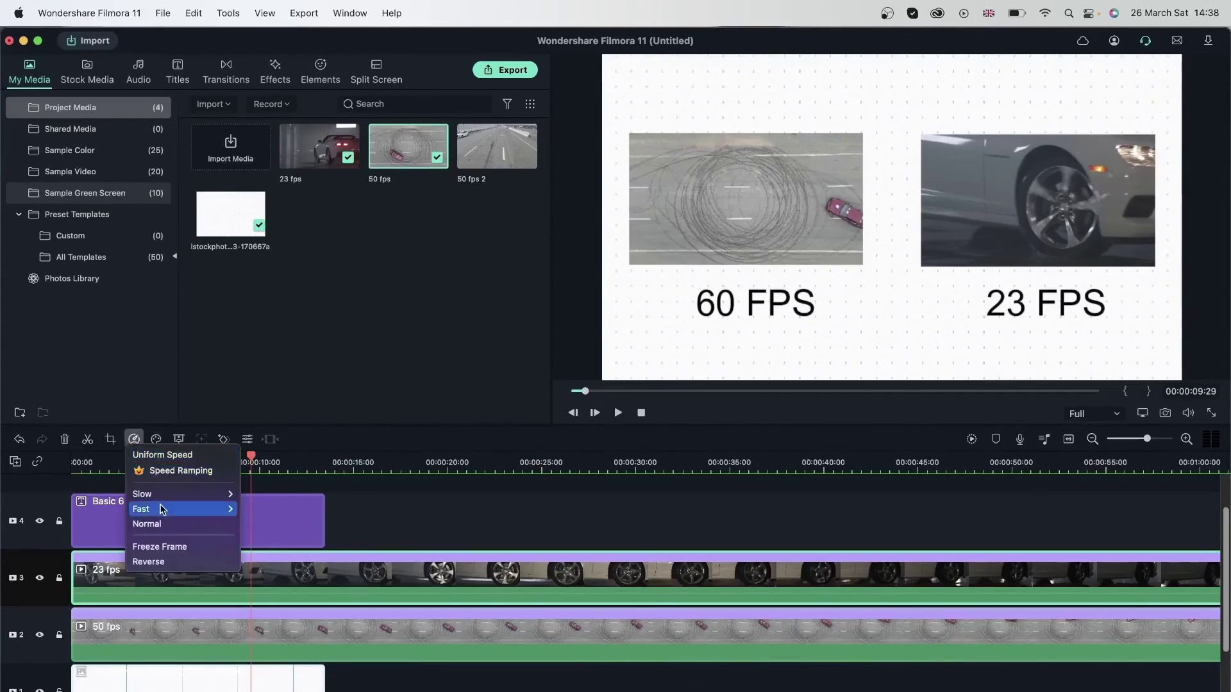